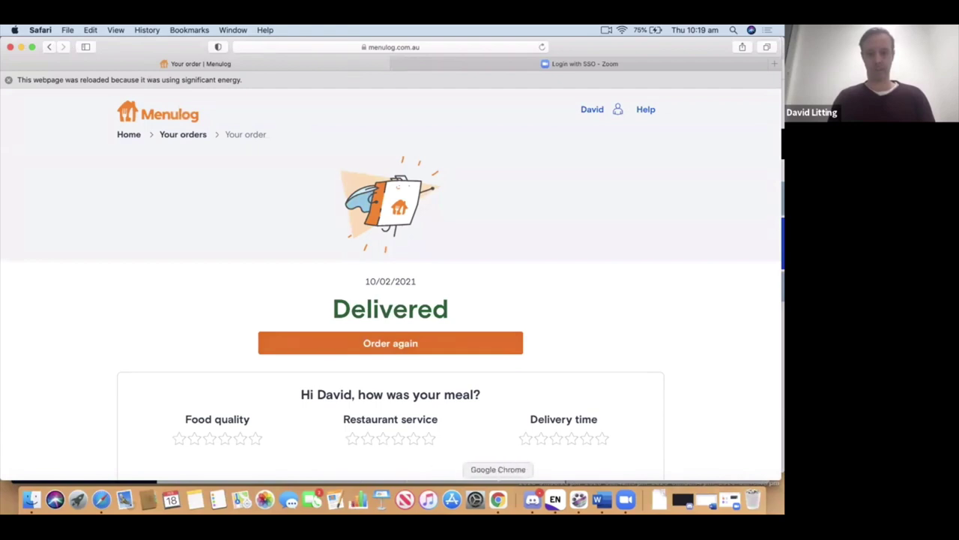
Step: Switch to Chrome, open the library's EndNote referencing page and follow its EndNote for Mac download
{"action": "left_click", "coordinate": [498, 500]}
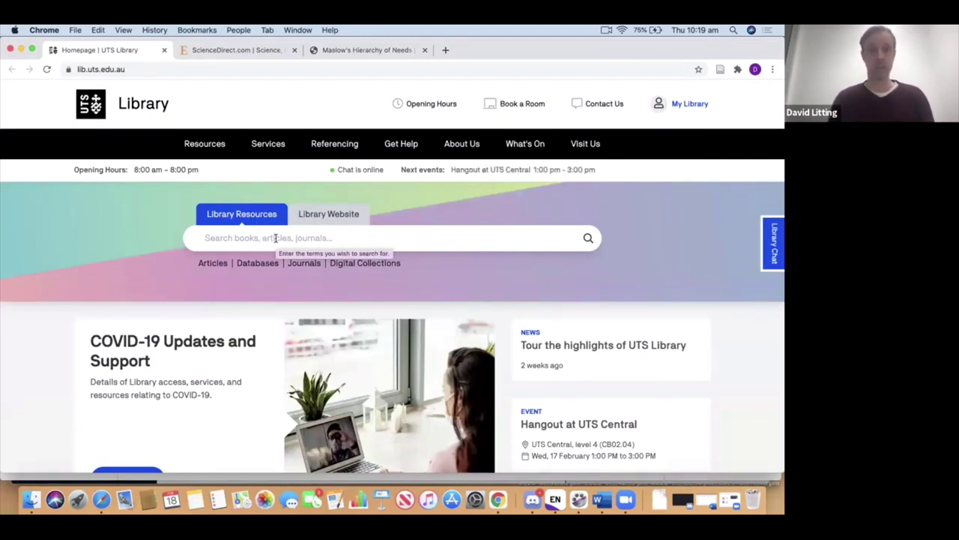
{"action": "mouse_move", "coordinate": [338, 150]}
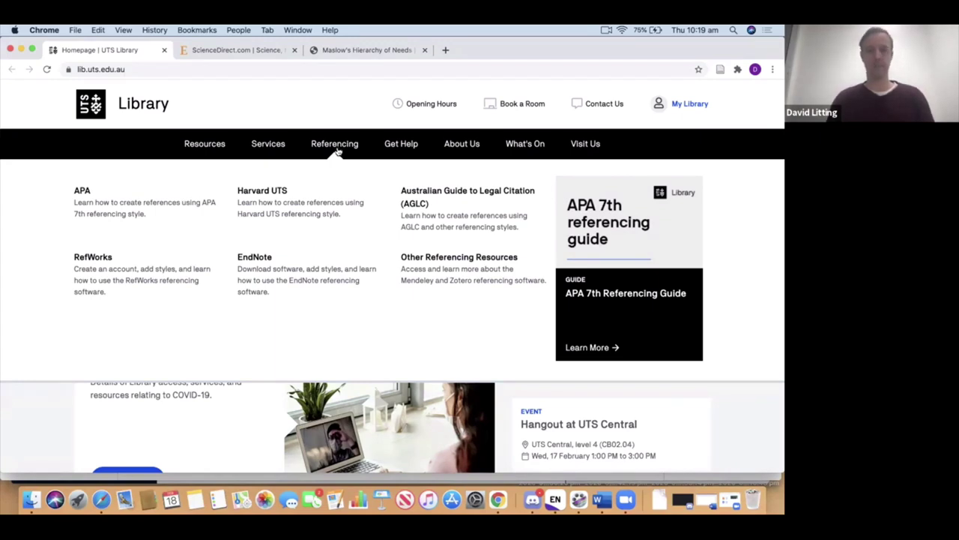
{"action": "left_click", "coordinate": [255, 258]}
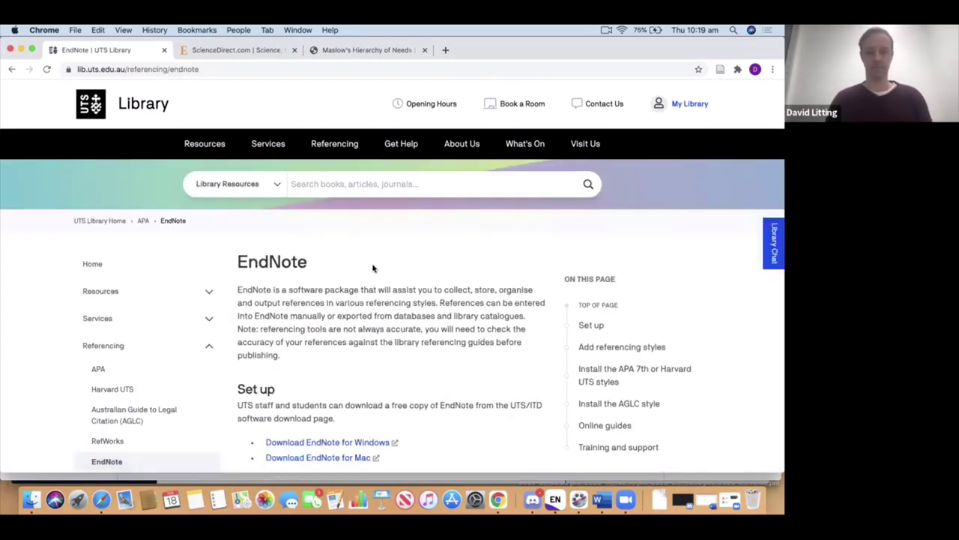
{"action": "scroll", "coordinate": [373, 268], "scroll_direction": "down", "scroll_amount": 2}
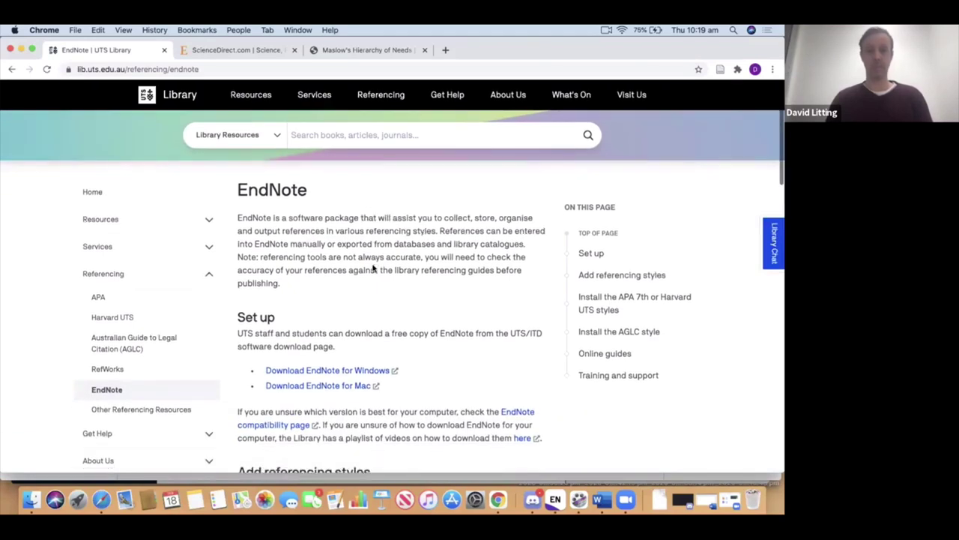
{"action": "left_click", "coordinate": [321, 387]}
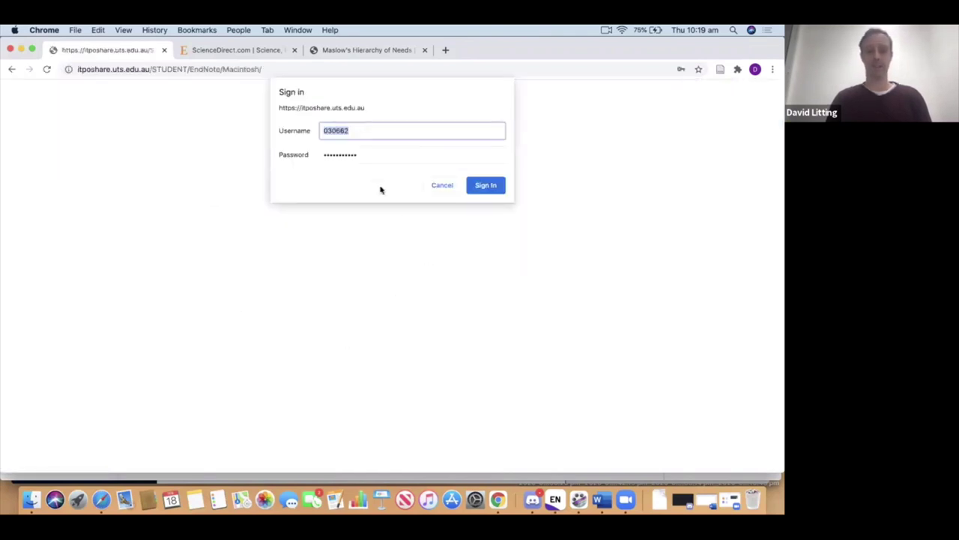
Step: Replace the filled-in password with the current account password, sign in, and update the password saved in the browser
{"action": "left_click", "coordinate": [374, 155]}
{"action": "left_click_drag", "start_coordinate": [366, 154], "coordinate": [306, 161]}
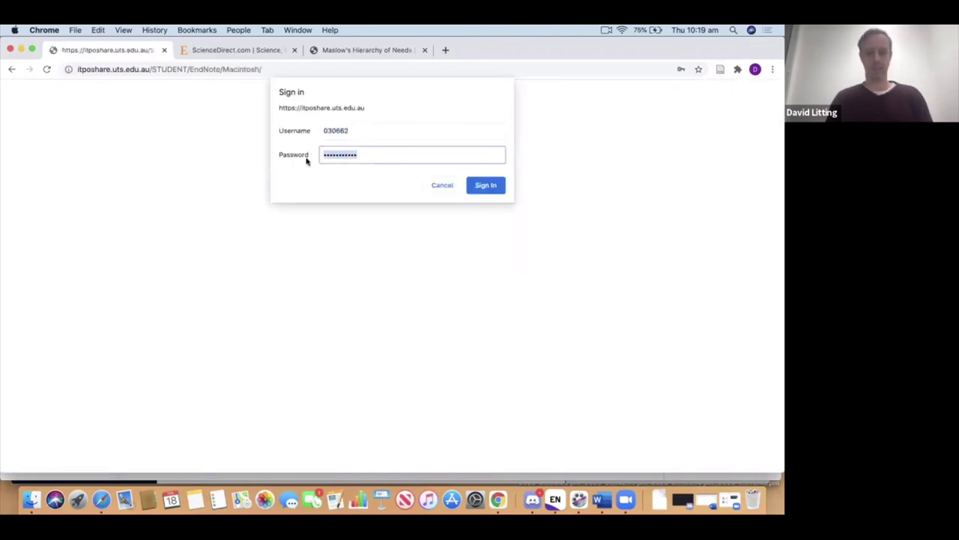
{"action": "type", "text": "•••••••"}
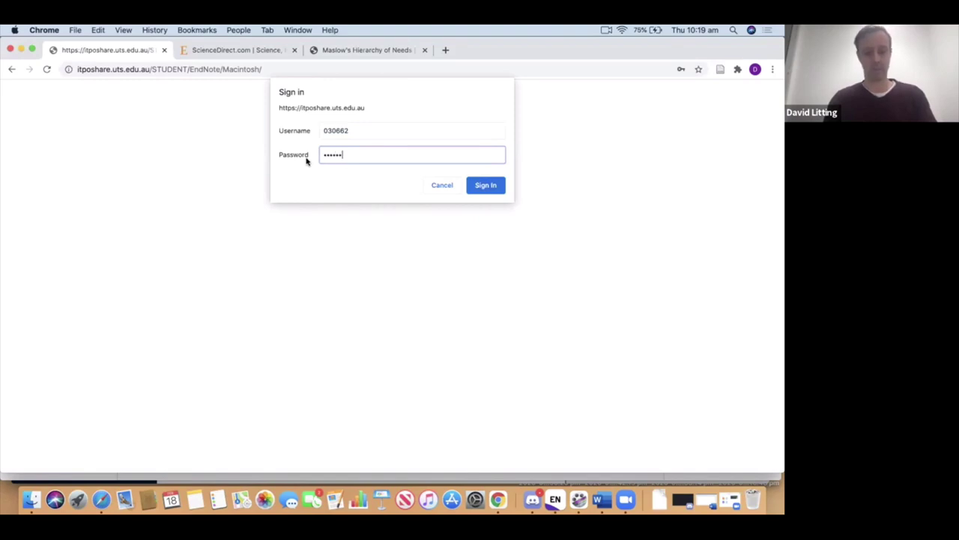
{"action": "type", "text": "••••"}
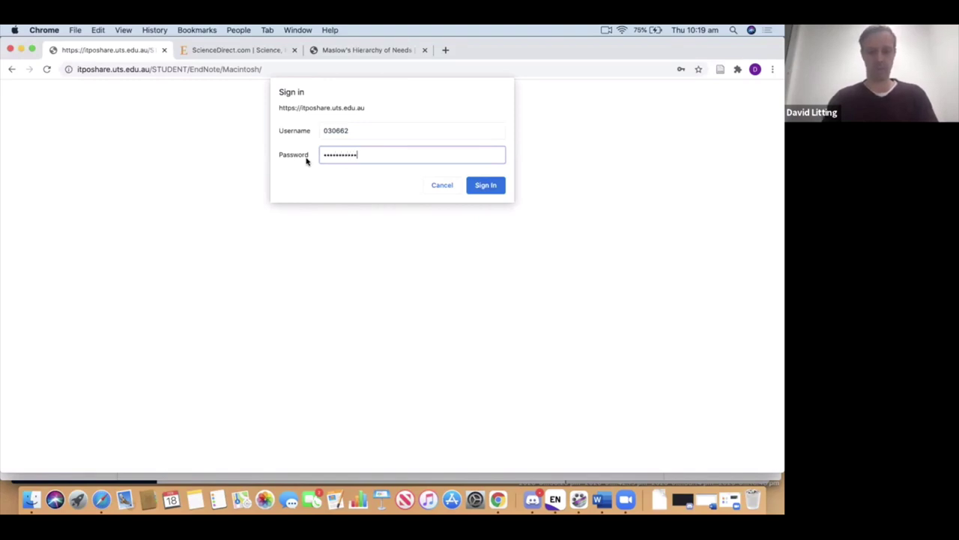
{"action": "left_click", "coordinate": [484, 185]}
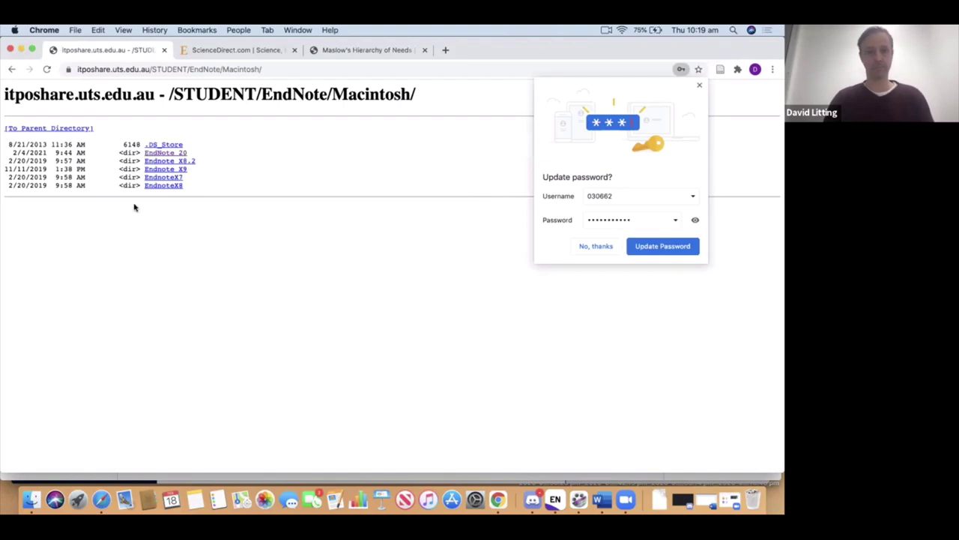
{"action": "left_click", "coordinate": [644, 246]}
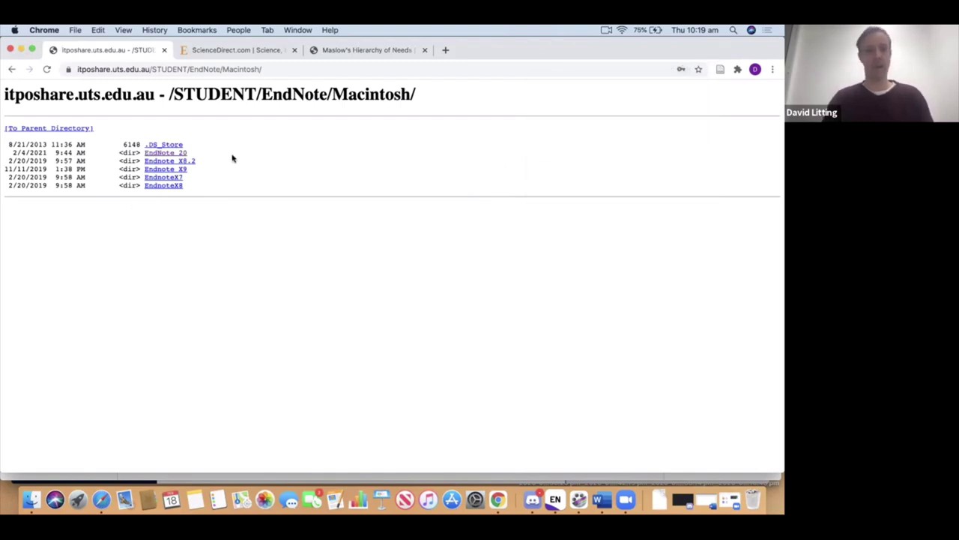
Step: Open the EndNote 20 folder to view its installer, and return to the library homepage at lib.uts.edu.au
{"action": "left_click", "coordinate": [179, 154]}
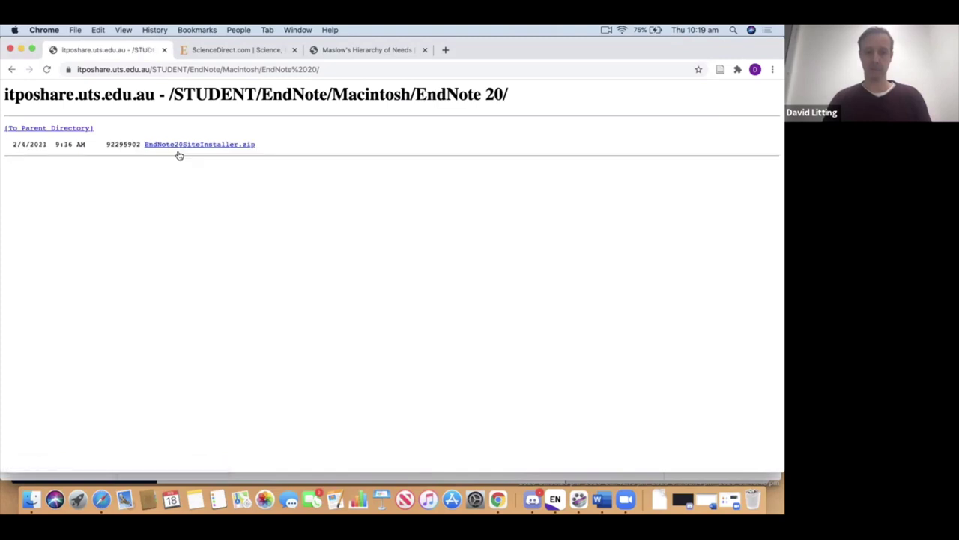
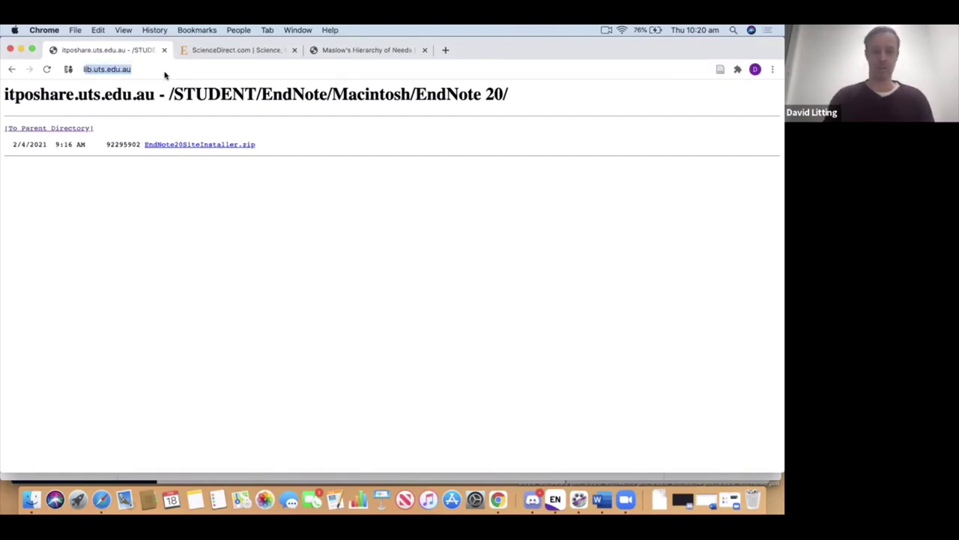
{"action": "key", "text": "Return"}
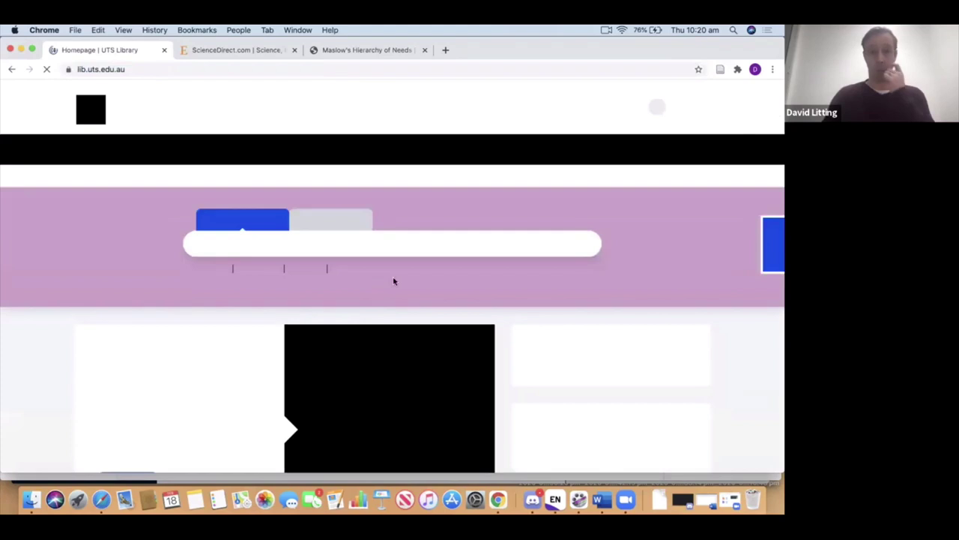
Step: Switch to EndNote 20 and close the open testforvid.enl library
{"action": "left_click", "coordinate": [556, 500]}
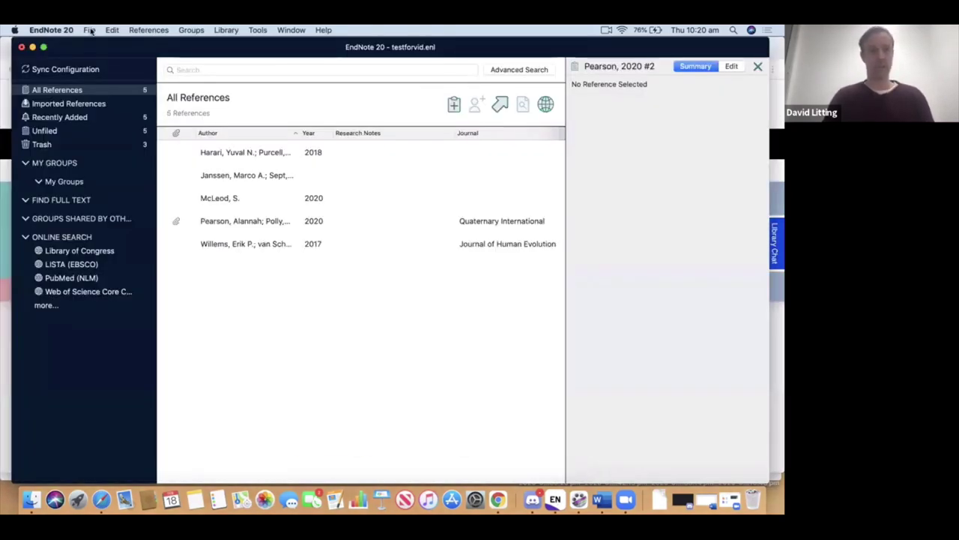
{"action": "left_click", "coordinate": [89, 30]}
{"action": "left_click", "coordinate": [107, 93]}
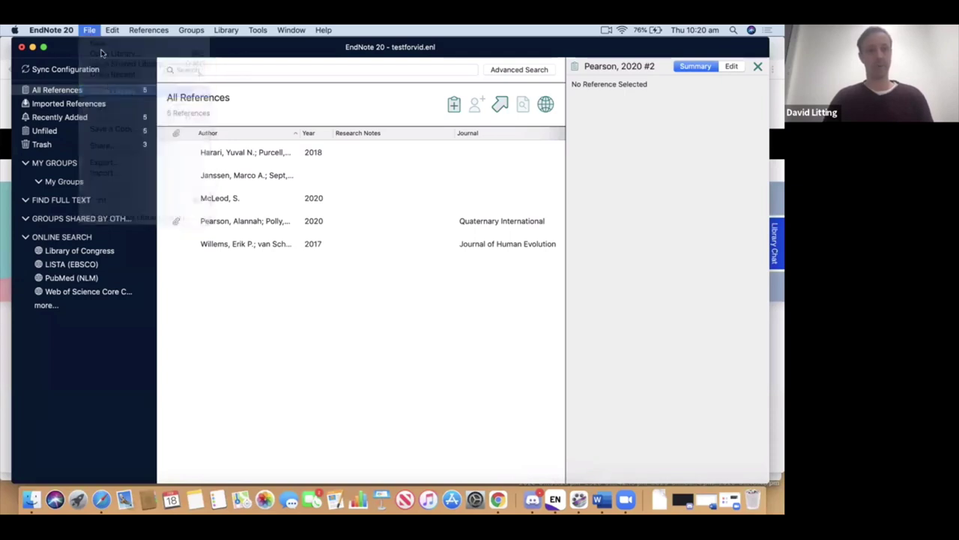
Step: Create a new EndNote library named "thursday" and save it in the Documents folder
{"action": "left_click", "coordinate": [90, 30]}
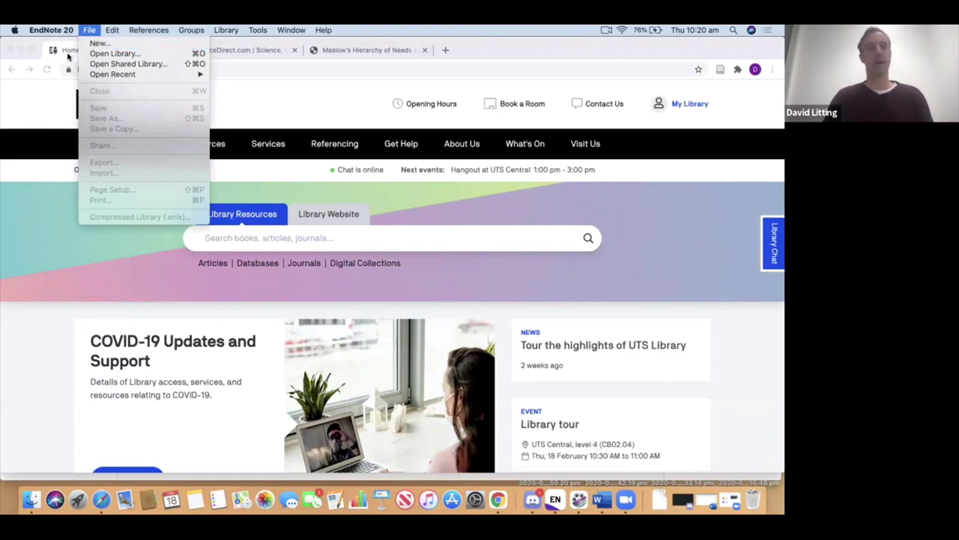
{"action": "mouse_move", "coordinate": [60, 30]}
{"action": "mouse_move", "coordinate": [91, 30]}
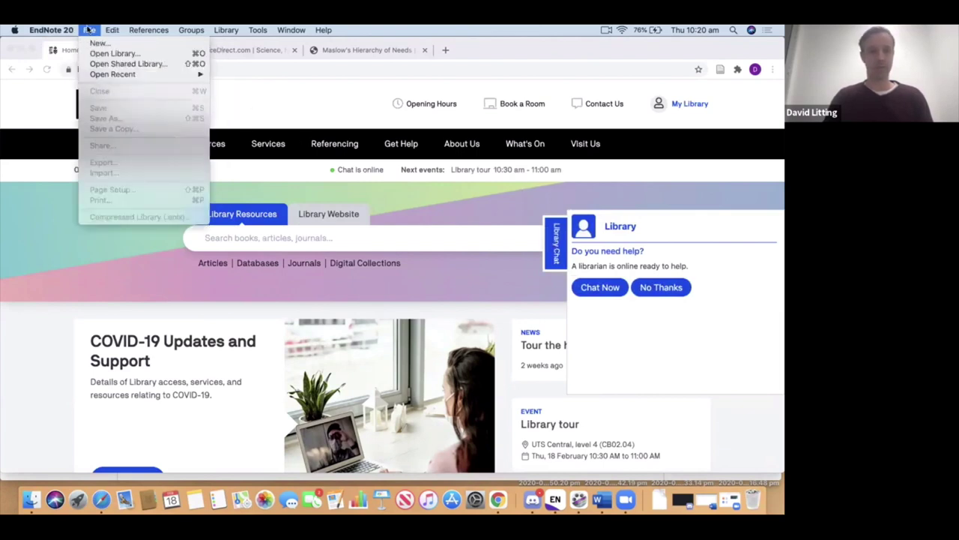
{"action": "left_click", "coordinate": [99, 47]}
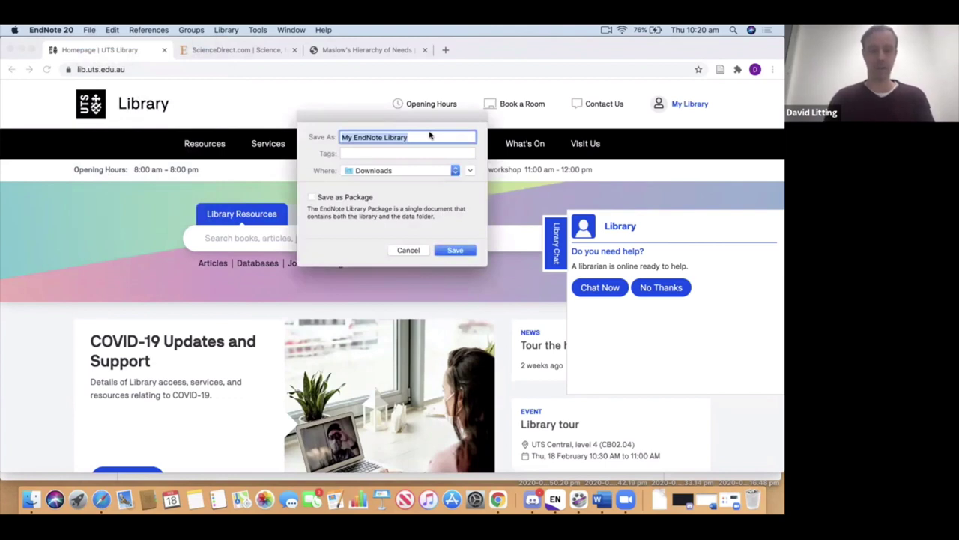
{"action": "type", "text": "thursday"}
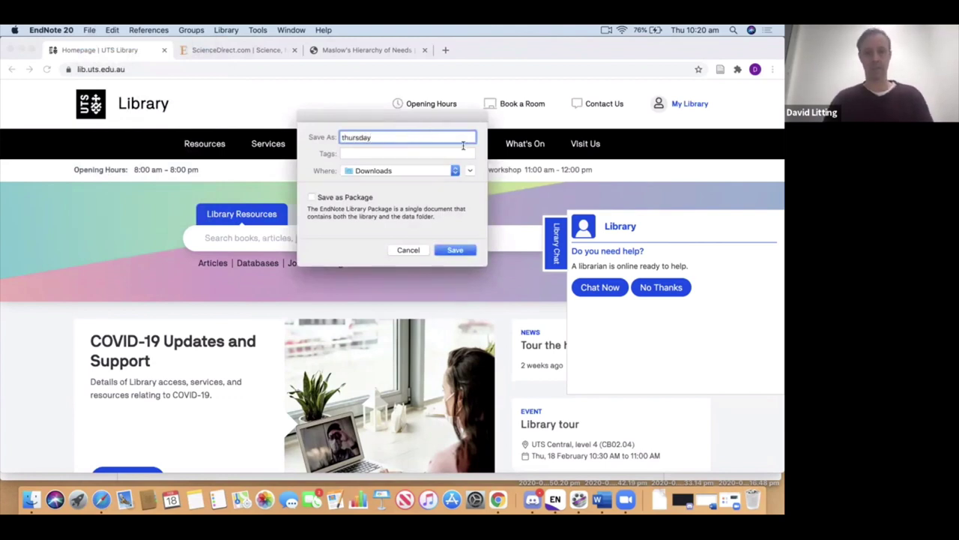
{"action": "left_click", "coordinate": [410, 172]}
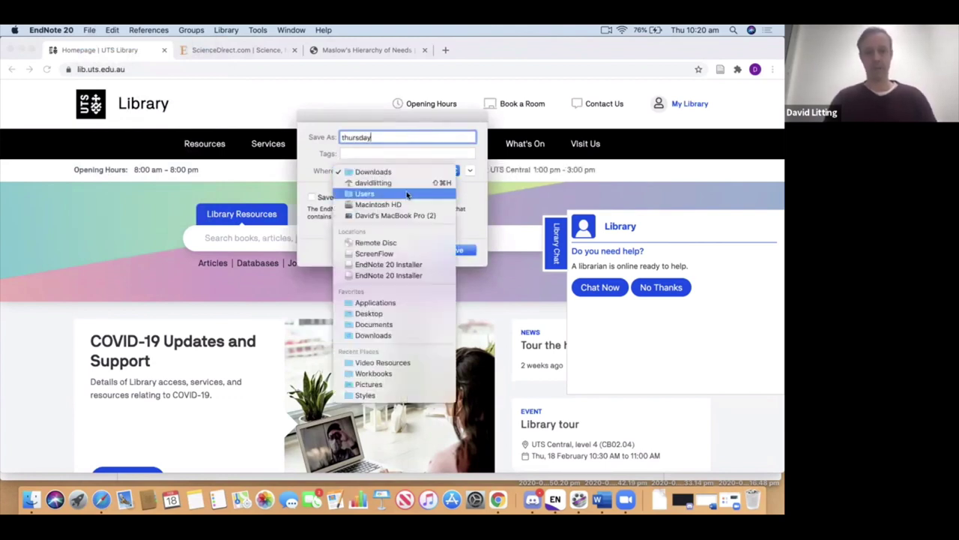
{"action": "left_click", "coordinate": [384, 324]}
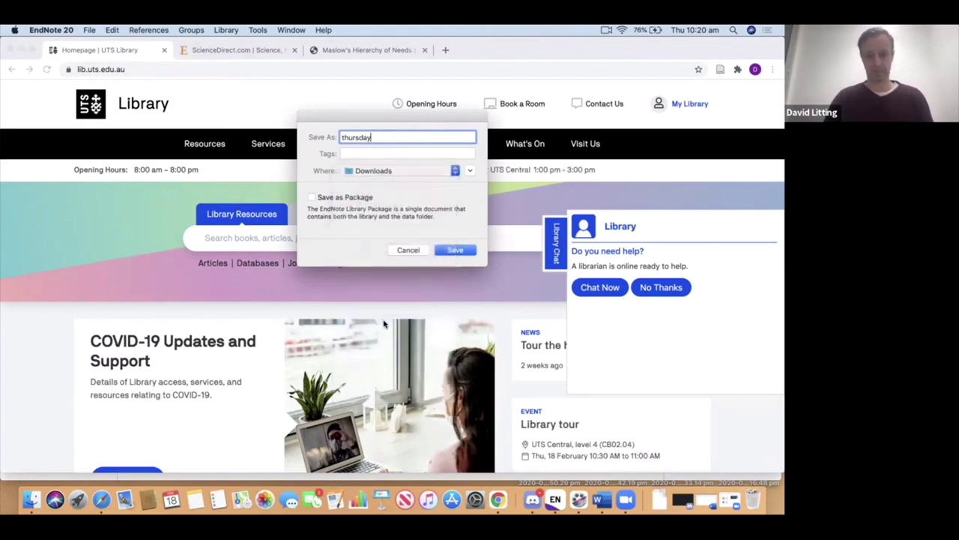
{"action": "left_click", "coordinate": [454, 250]}
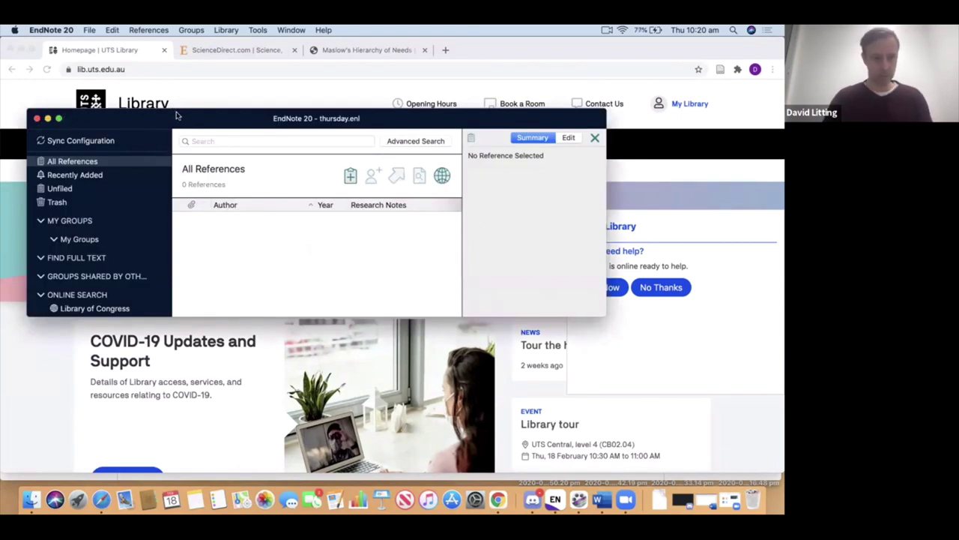
Step: Move and enlarge the new library window to fill the screen, and widen its reference list to include the Journal column
{"action": "left_click_drag", "start_coordinate": [186, 105], "coordinate": [207, 38]}
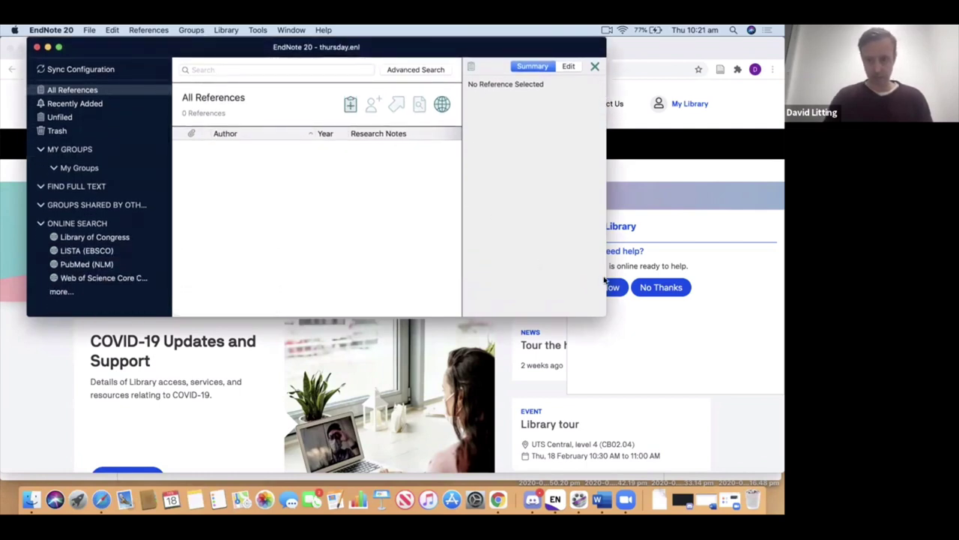
{"action": "left_click_drag", "start_coordinate": [606, 279], "coordinate": [782, 276]}
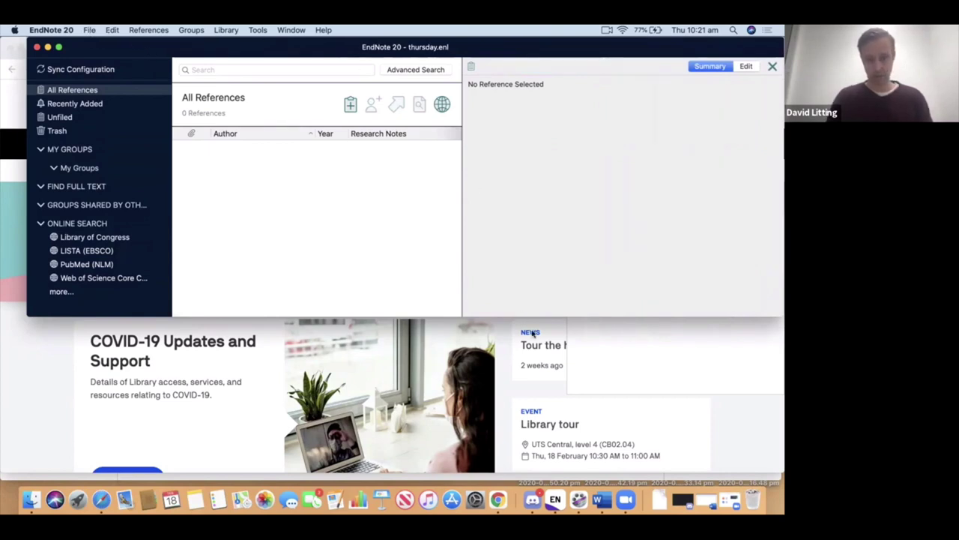
{"action": "left_click_drag", "start_coordinate": [549, 315], "coordinate": [558, 466]}
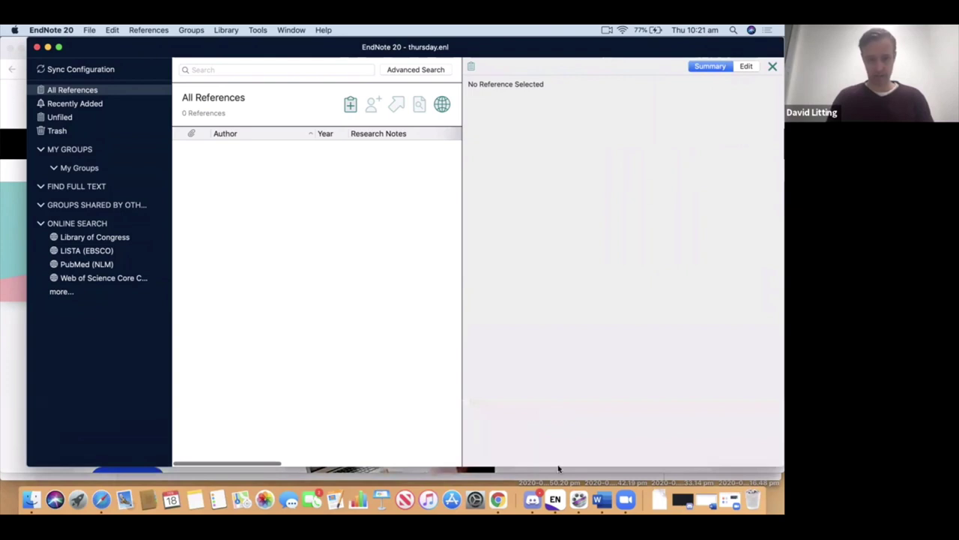
{"action": "left_click_drag", "start_coordinate": [25, 320], "coordinate": [3, 324]}
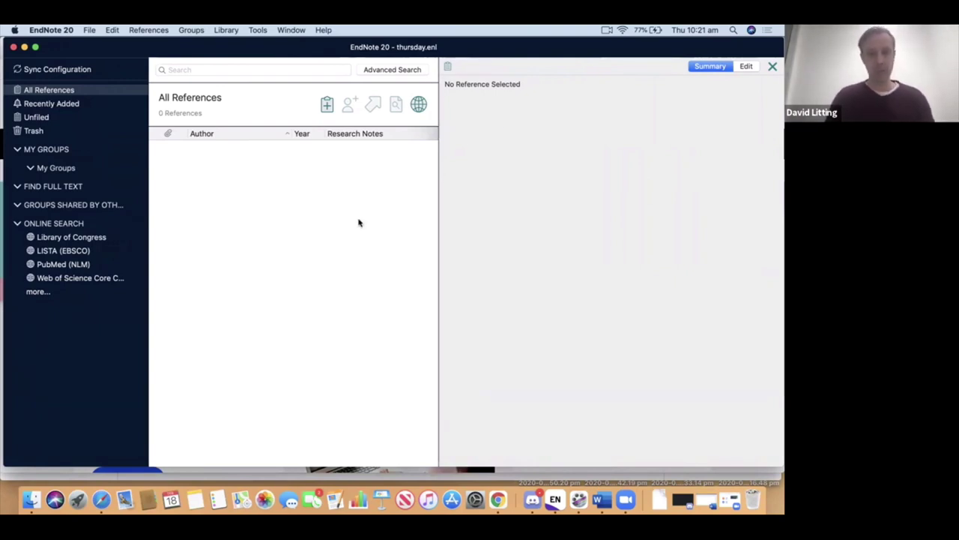
{"action": "left_click_drag", "start_coordinate": [439, 220], "coordinate": [562, 218]}
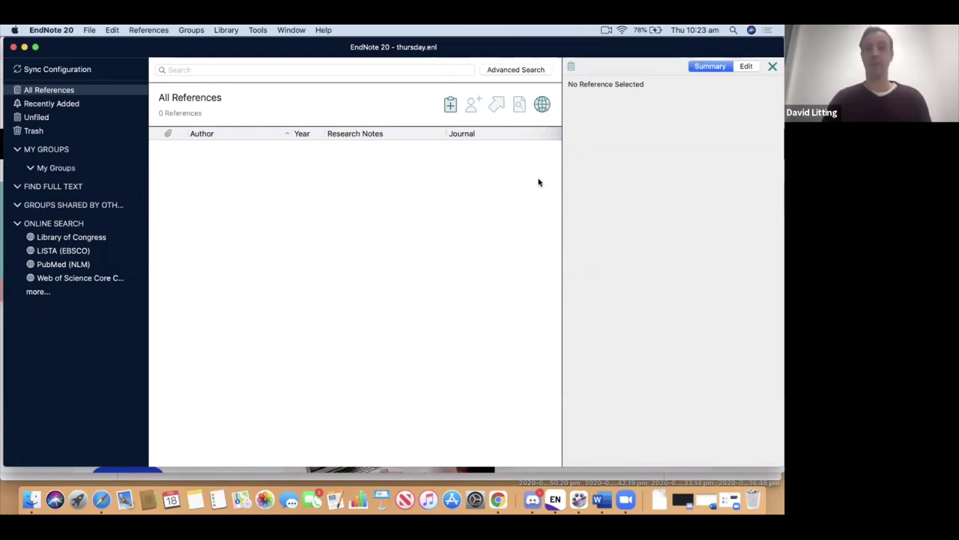
{"action": "left_click", "coordinate": [337, 70]}
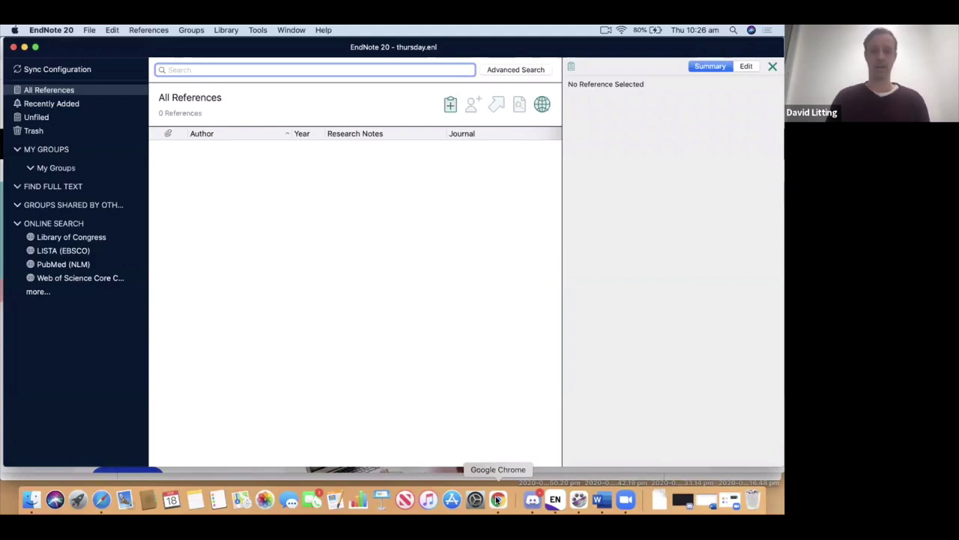
Step: Switch to Chrome, open the library's EndNote referencing page and download the APA 7th.ens style file
{"action": "left_click", "coordinate": [496, 499]}
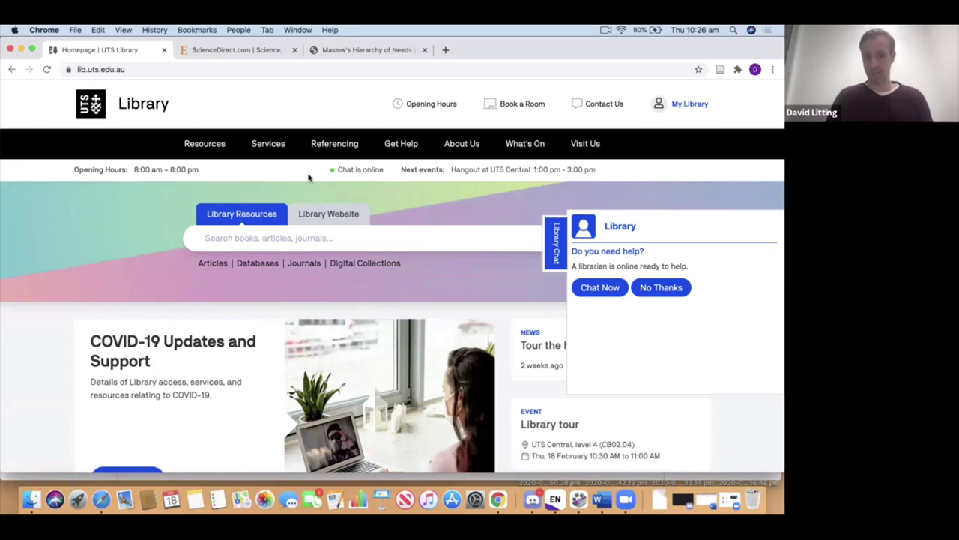
{"action": "left_click", "coordinate": [332, 147]}
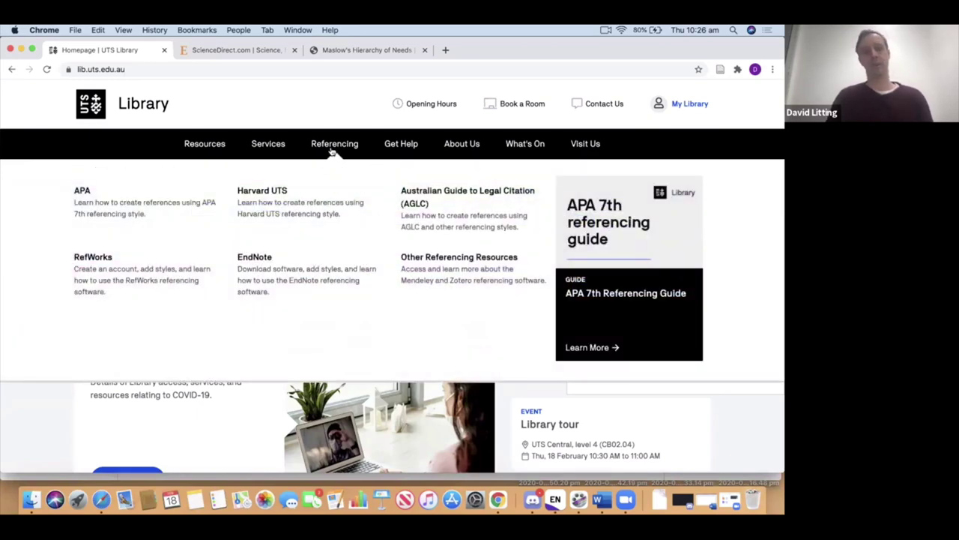
{"action": "left_click", "coordinate": [260, 258]}
{"action": "scroll", "coordinate": [337, 272], "scroll_direction": "down", "scroll_amount": 5}
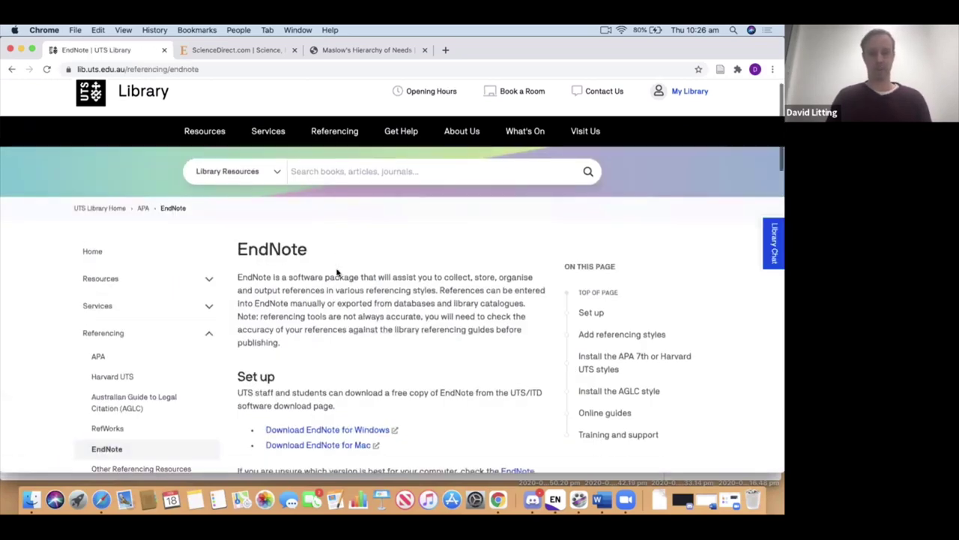
{"action": "scroll", "coordinate": [337, 271], "scroll_direction": "down", "scroll_amount": 3}
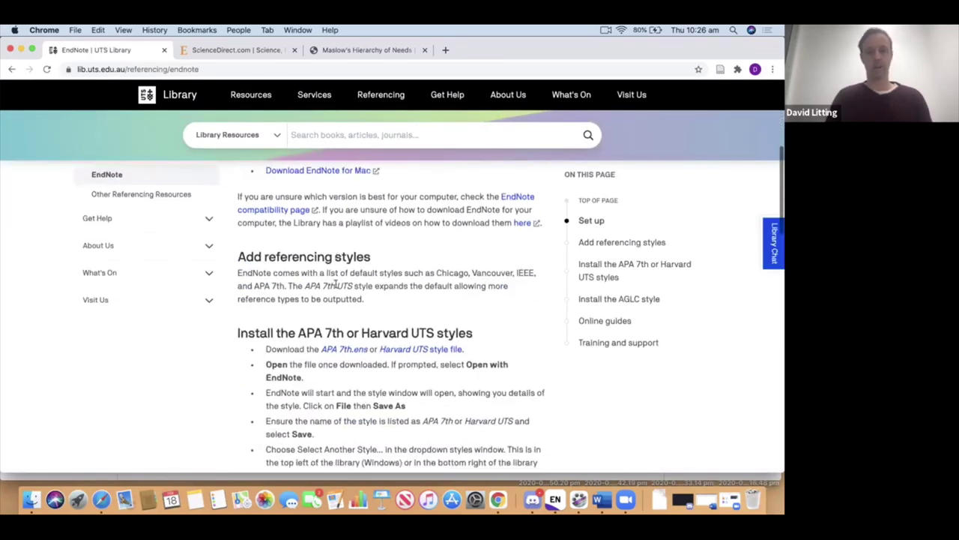
{"action": "left_click", "coordinate": [341, 351]}
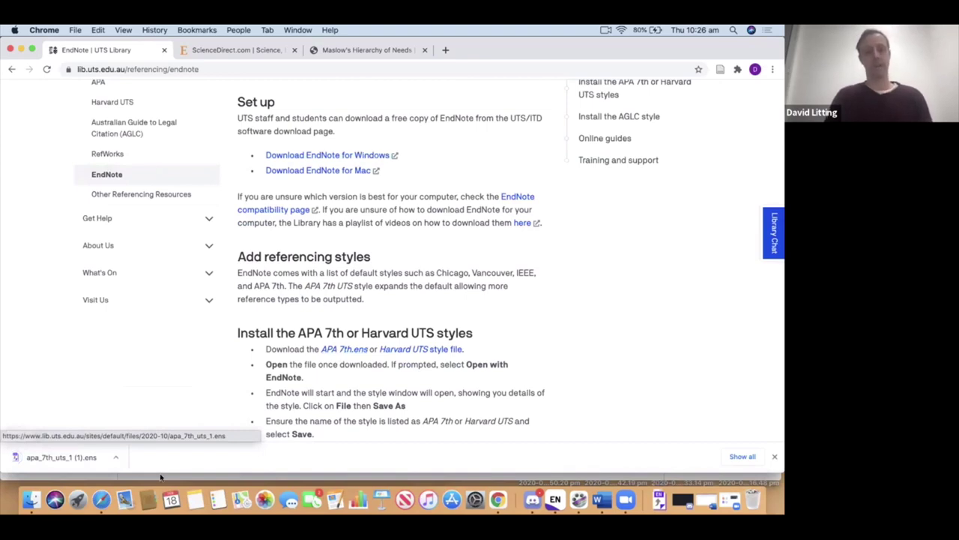
Step: Open the downloaded style file in EndNote 20, save it as "apa_7th_uts" replacing the existing style, and close the style window
{"action": "left_click", "coordinate": [84, 457]}
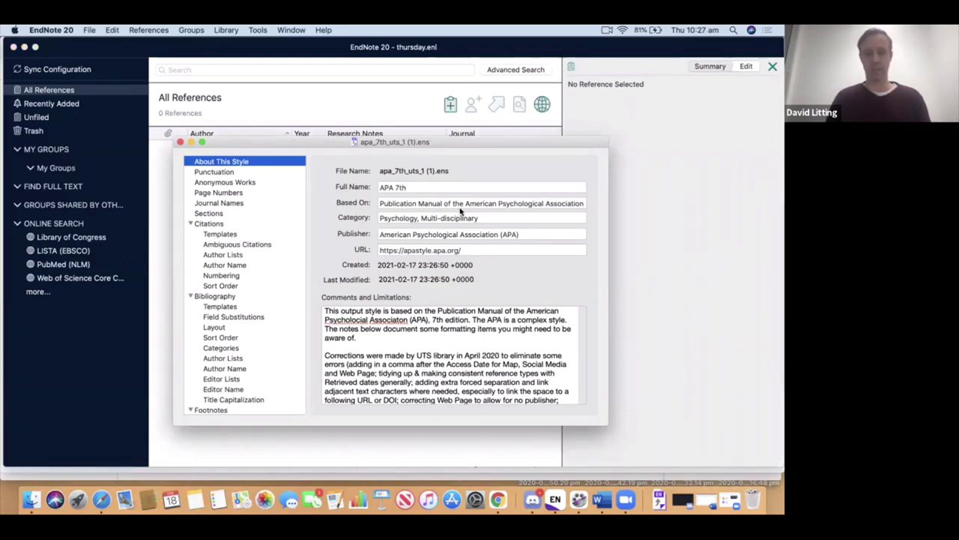
{"action": "left_click", "coordinate": [90, 30]}
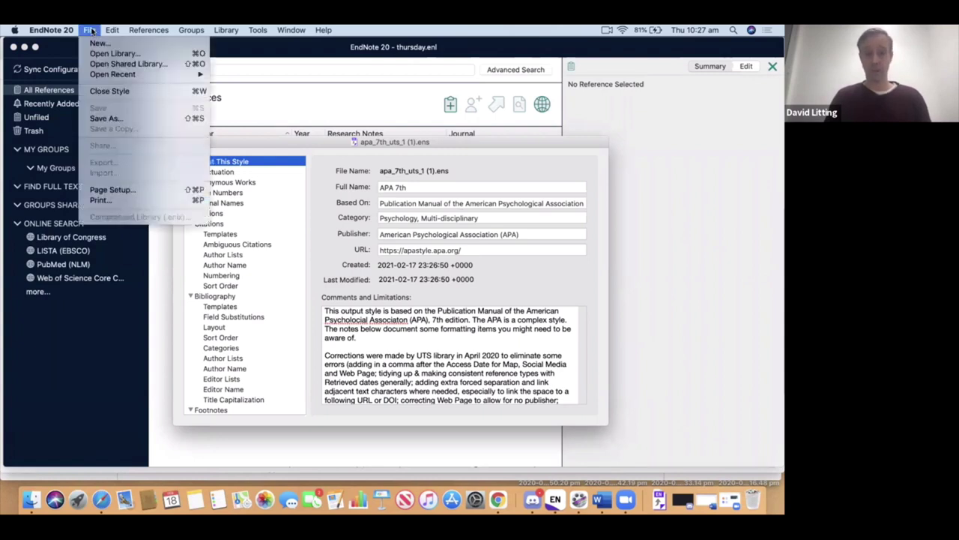
{"action": "left_click", "coordinate": [115, 118]}
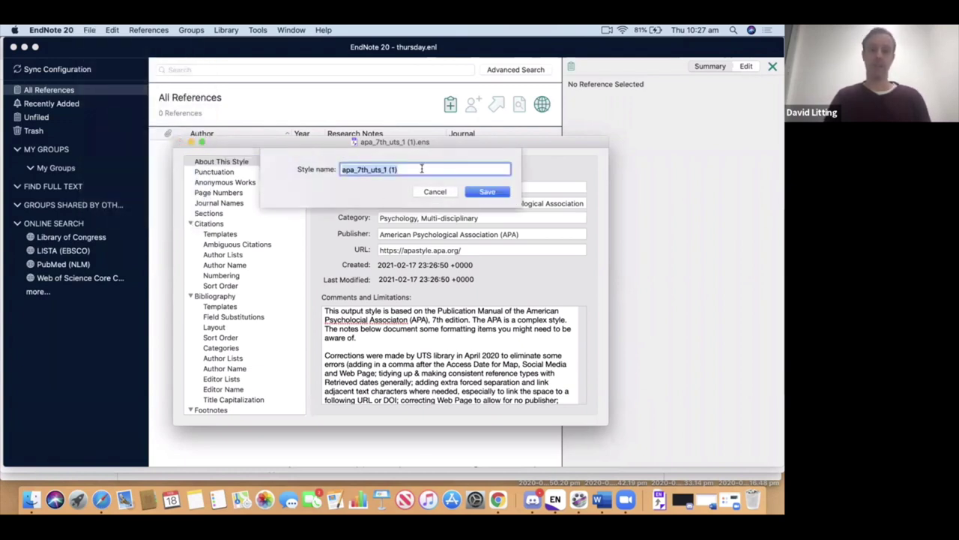
{"action": "left_click", "coordinate": [422, 169]}
{"action": "key", "text": "BackSpace"}
{"action": "key", "text": "BackSpace"}
{"action": "key", "text": "BackSpace"}
{"action": "key", "text": "BackSpace"}
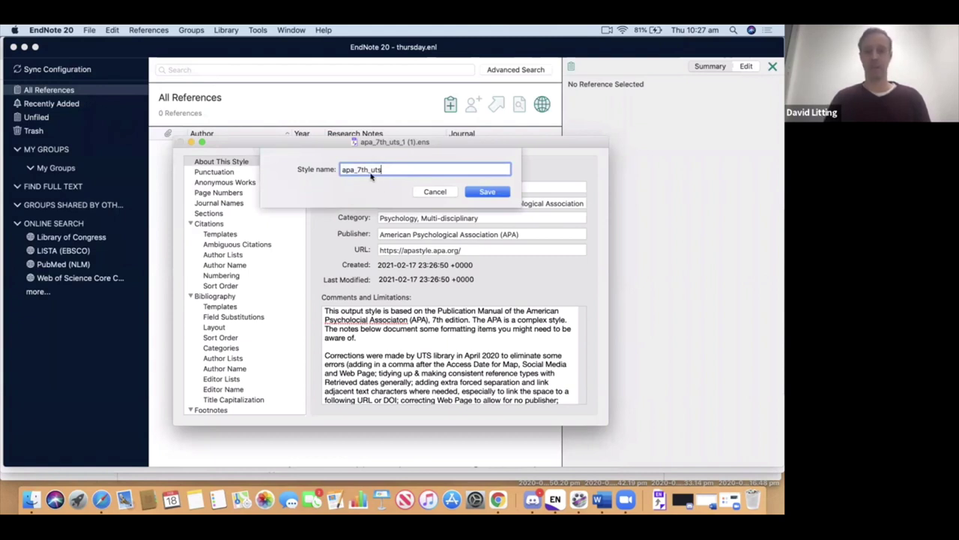
{"action": "left_click", "coordinate": [489, 192]}
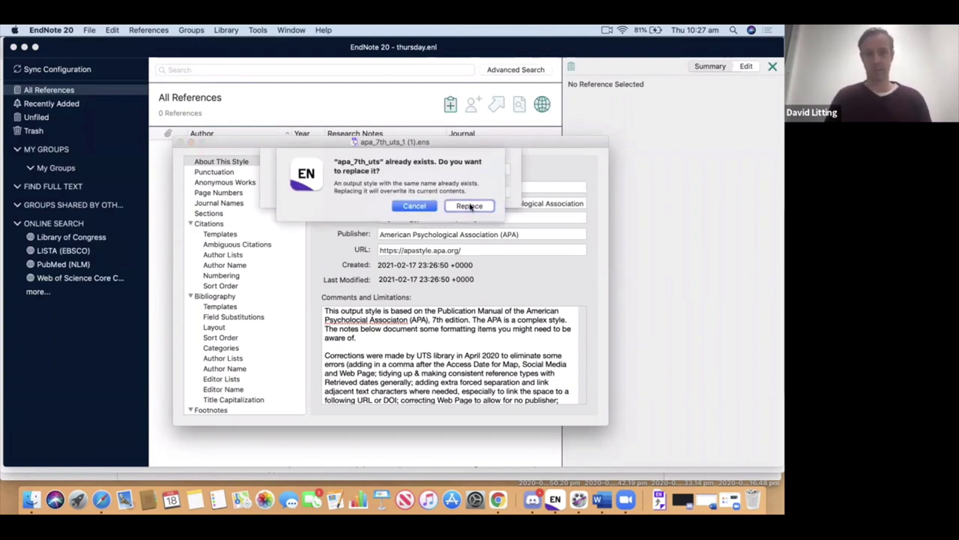
{"action": "left_click", "coordinate": [470, 206]}
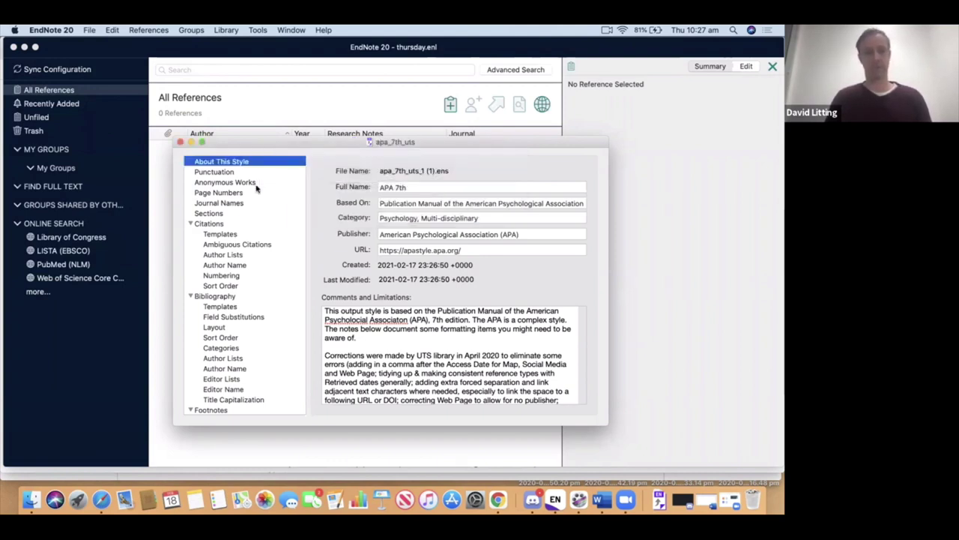
{"action": "left_click", "coordinate": [181, 142]}
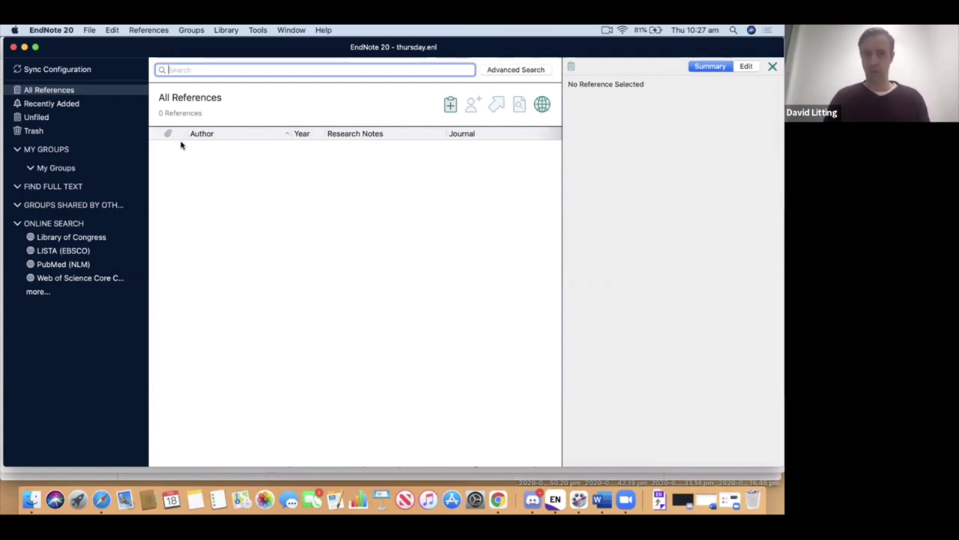
Step: Open the Style Manager and mark the apa_7th_uts output style as a favorite
{"action": "left_click", "coordinate": [258, 30]}
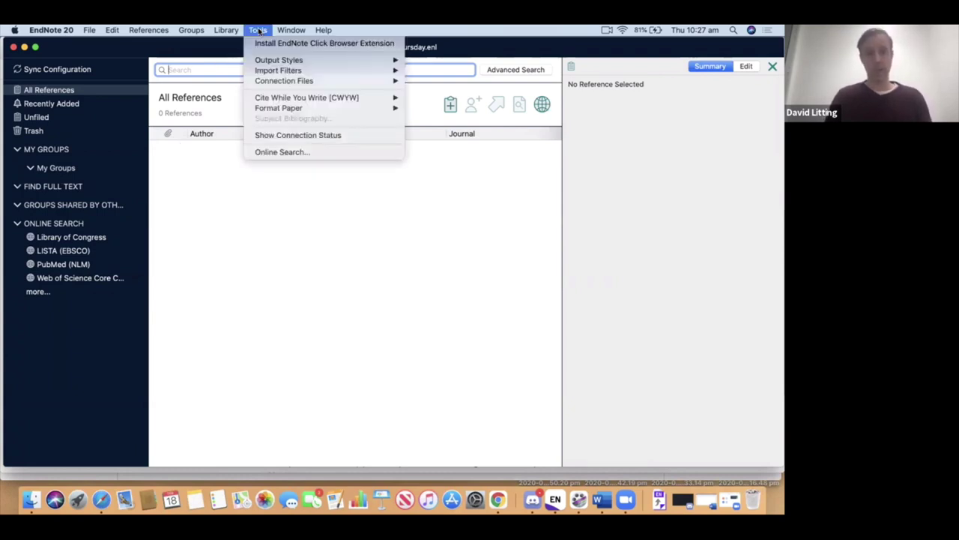
{"action": "mouse_move", "coordinate": [284, 60]}
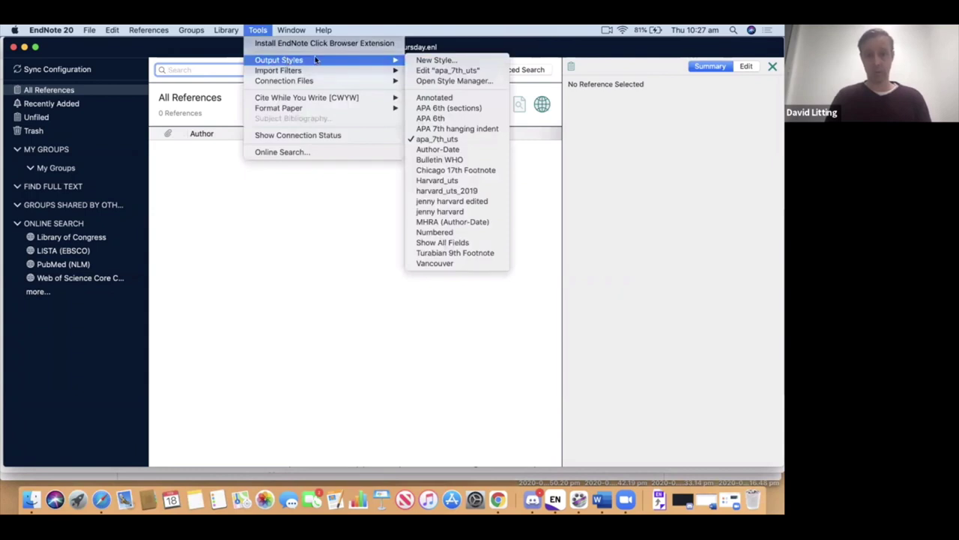
{"action": "left_click", "coordinate": [444, 82]}
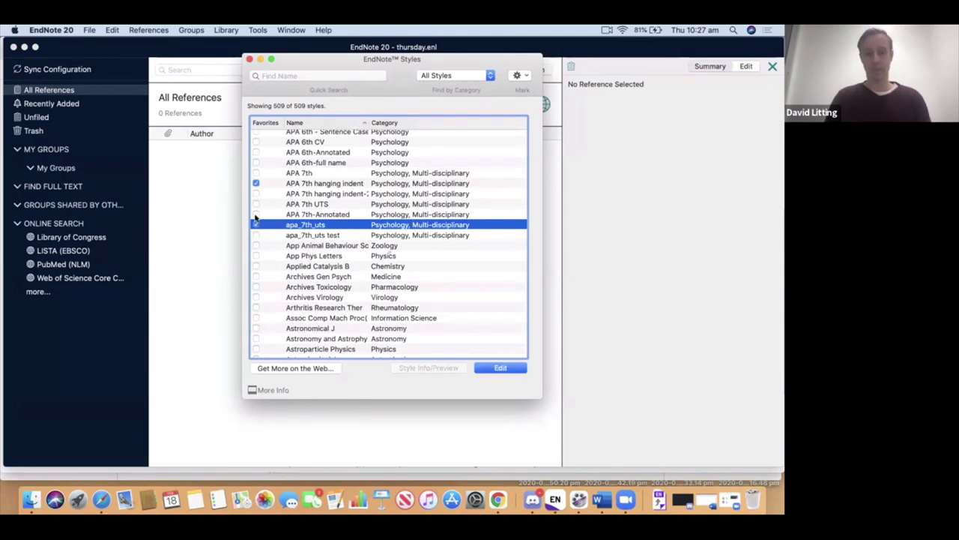
{"action": "left_click", "coordinate": [256, 225]}
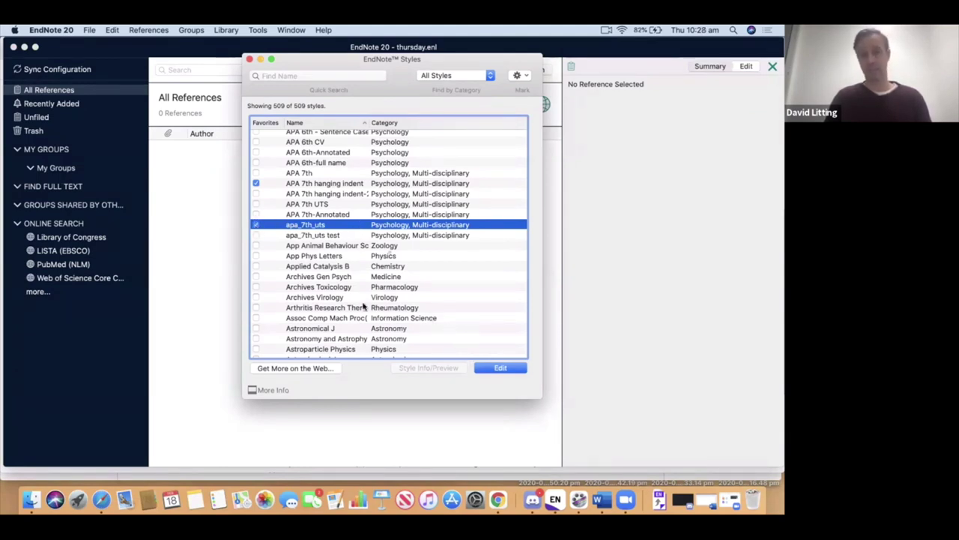
{"action": "left_click", "coordinate": [256, 225]}
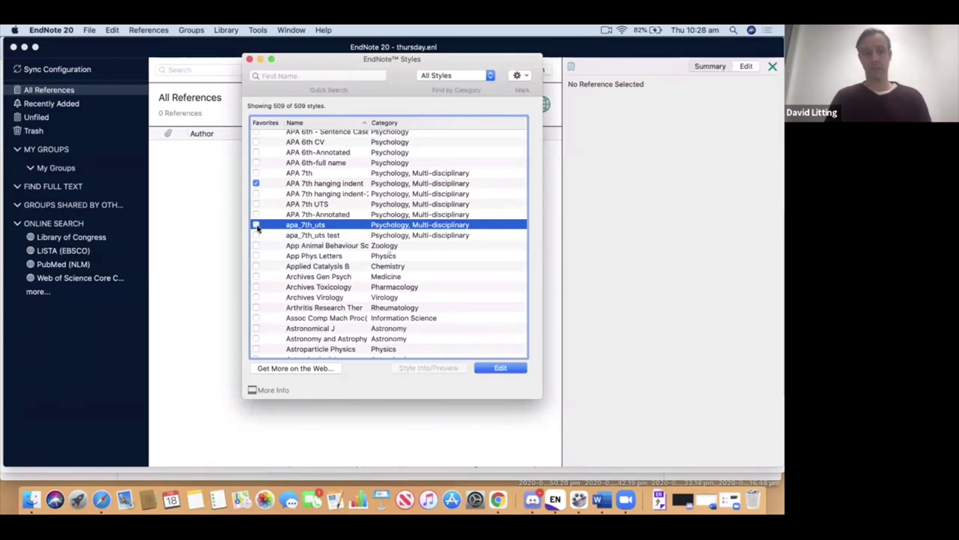
{"action": "left_click", "coordinate": [256, 226]}
Step: Try marking the App Phys Letters style as a favorite and remove the mark again
{"action": "left_click", "coordinate": [256, 256]}
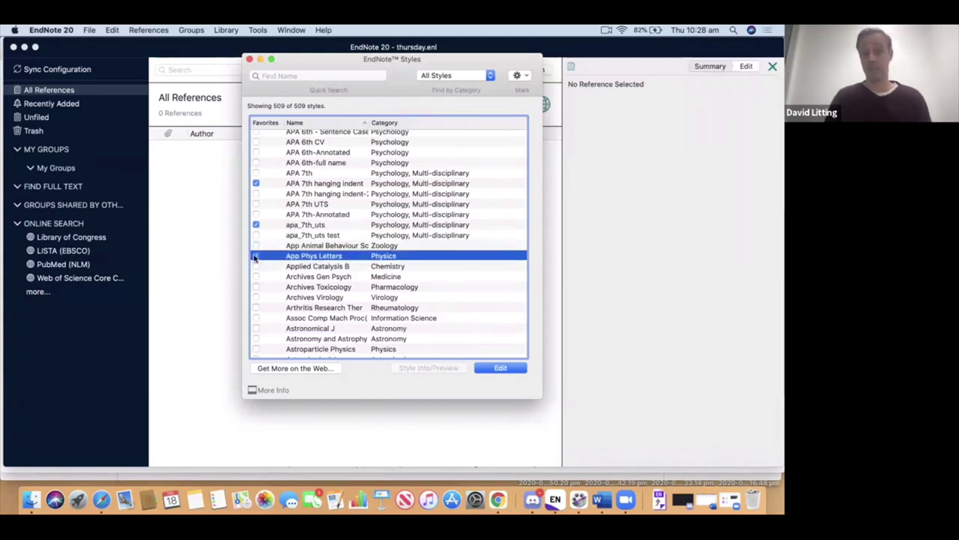
{"action": "left_click", "coordinate": [255, 257]}
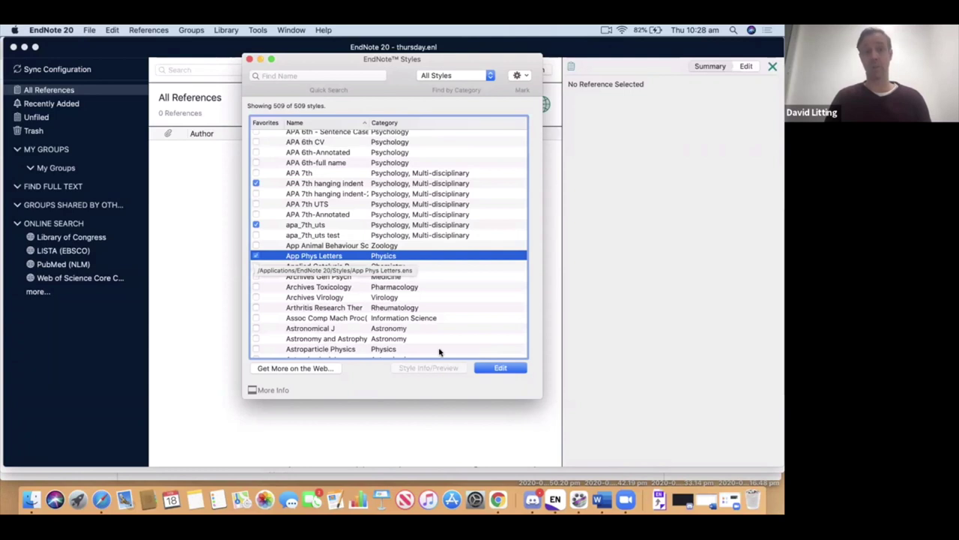
{"action": "left_click", "coordinate": [257, 257]}
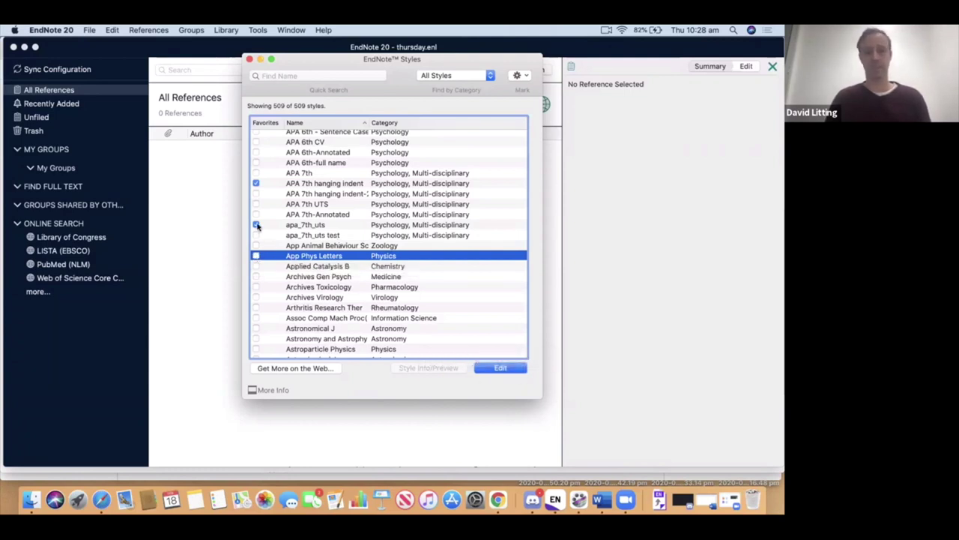
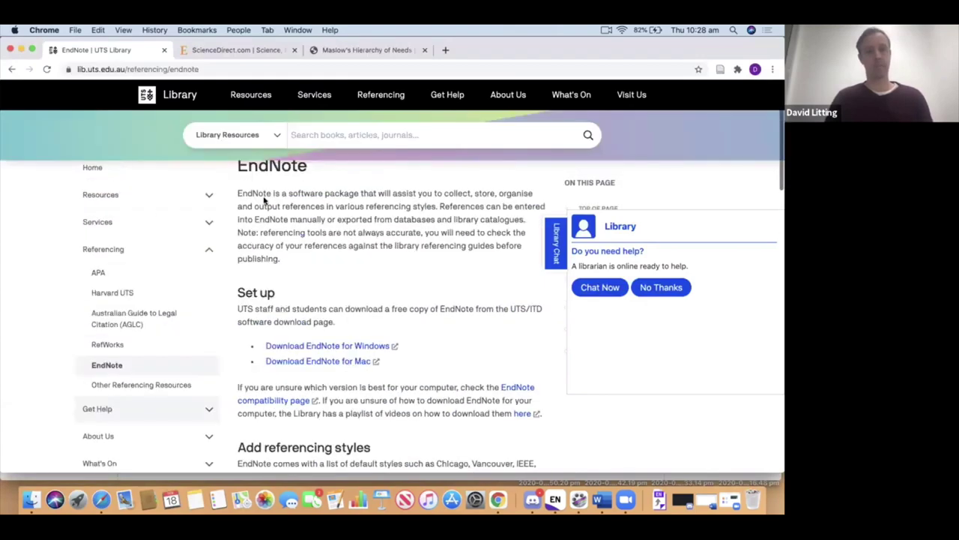
Step: Switch to Chrome, search the library's resources for "sapiens" and locate the book "Sapiens : A brief history of humankind" in the results
{"action": "type", "text": "sapiens"}
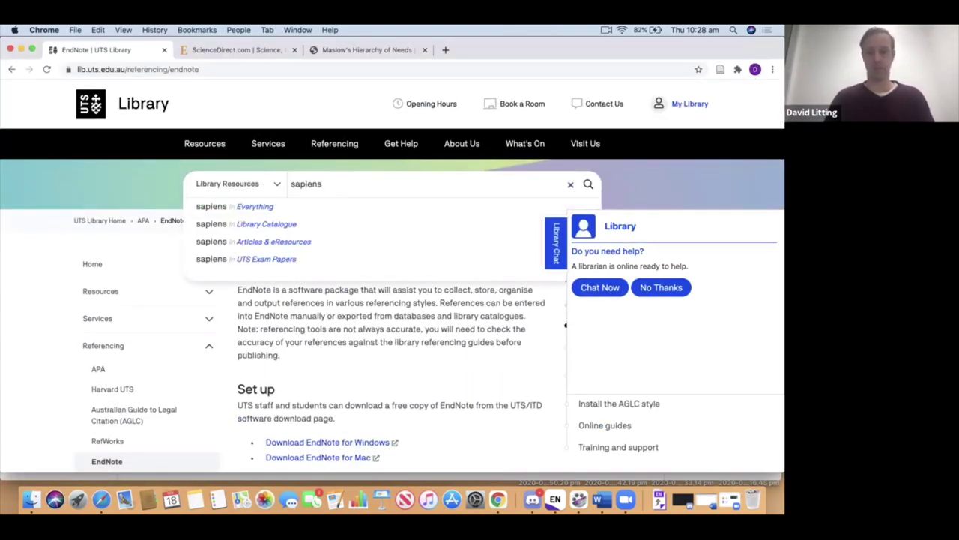
{"action": "key", "text": "Return"}
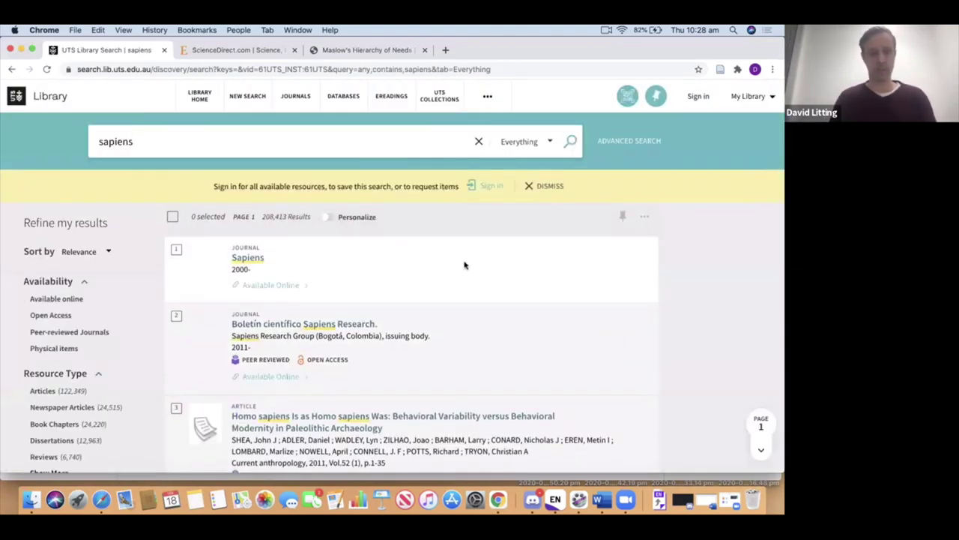
{"action": "scroll", "coordinate": [507, 264], "scroll_direction": "down", "scroll_amount": 2}
{"action": "scroll", "coordinate": [507, 263], "scroll_direction": "down", "scroll_amount": 10}
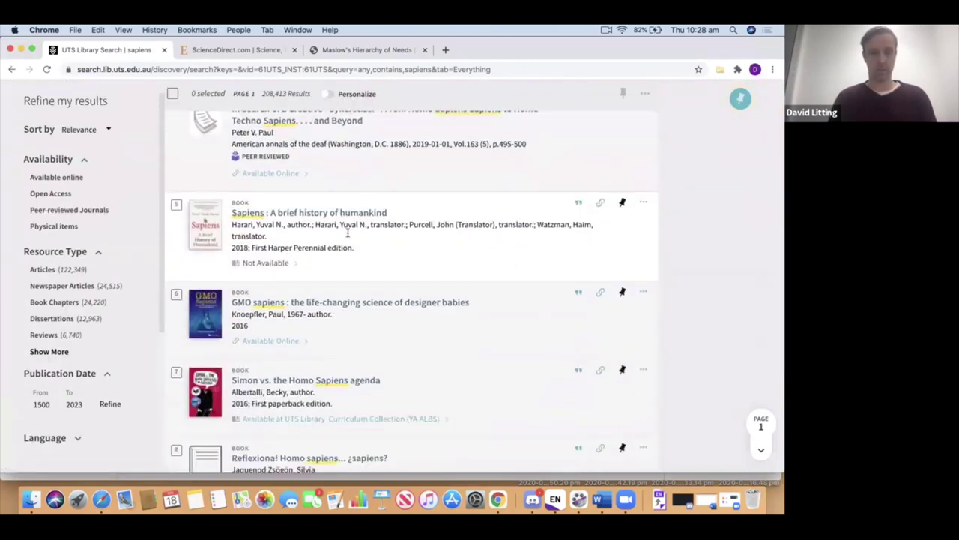
{"action": "scroll", "coordinate": [341, 222], "scroll_direction": "up", "scroll_amount": 3}
{"action": "scroll", "coordinate": [339, 221], "scroll_direction": "up", "scroll_amount": 5}
{"action": "scroll", "coordinate": [339, 221], "scroll_direction": "down", "scroll_amount": 10}
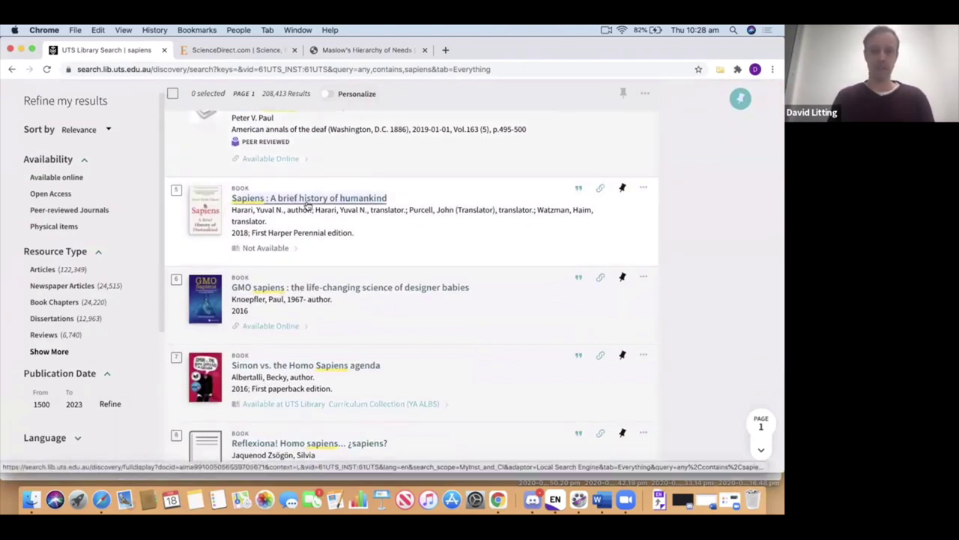
{"action": "right_click", "coordinate": [302, 198]}
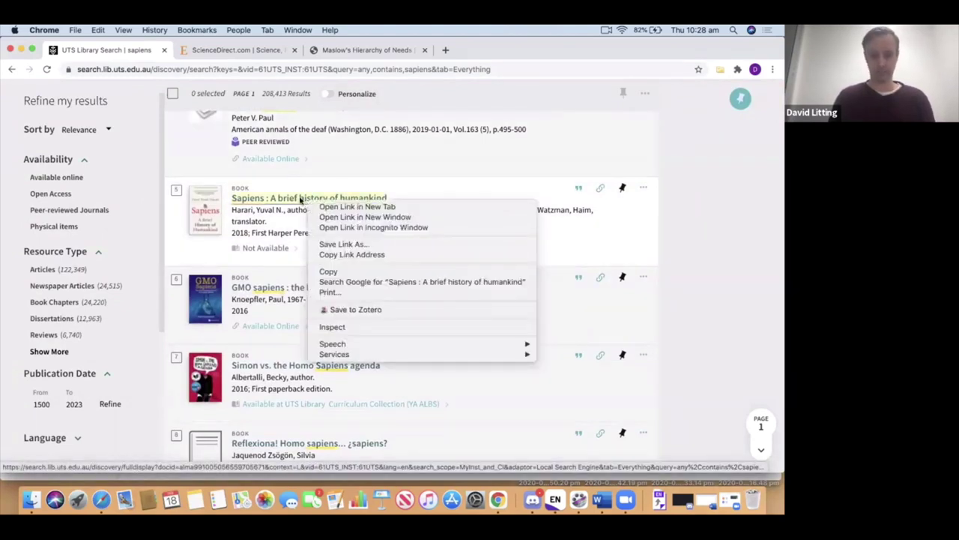
{"action": "left_click", "coordinate": [299, 198]}
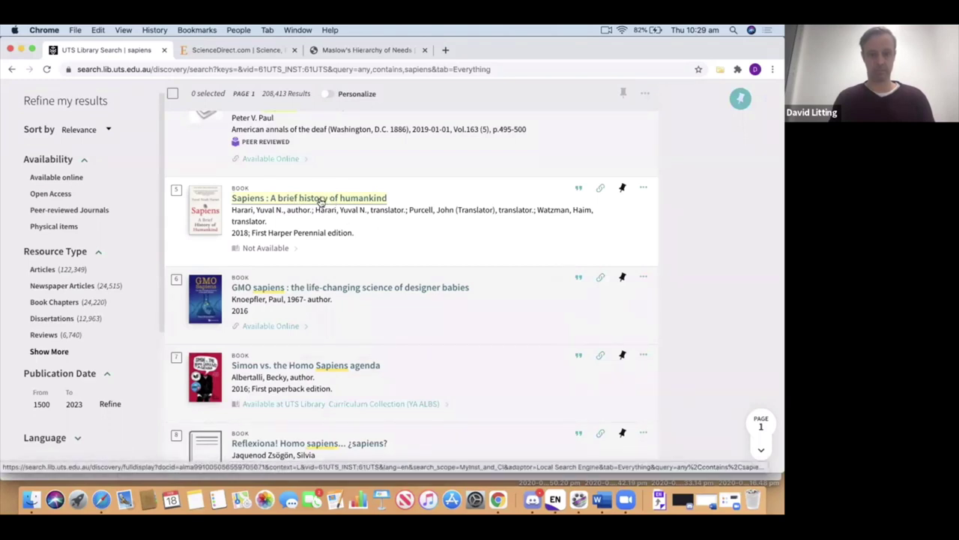
Step: Export the "Sapiens : A brief history of humankind" record as a RIS file and open the download to import it into EndNote 20
{"action": "left_click", "coordinate": [641, 187]}
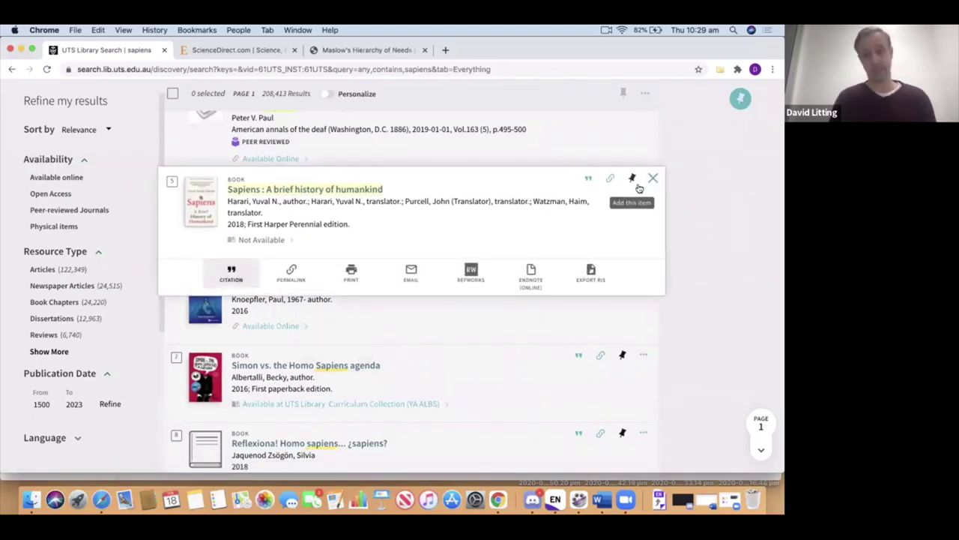
{"action": "left_click", "coordinate": [653, 180]}
{"action": "left_click", "coordinate": [644, 186]}
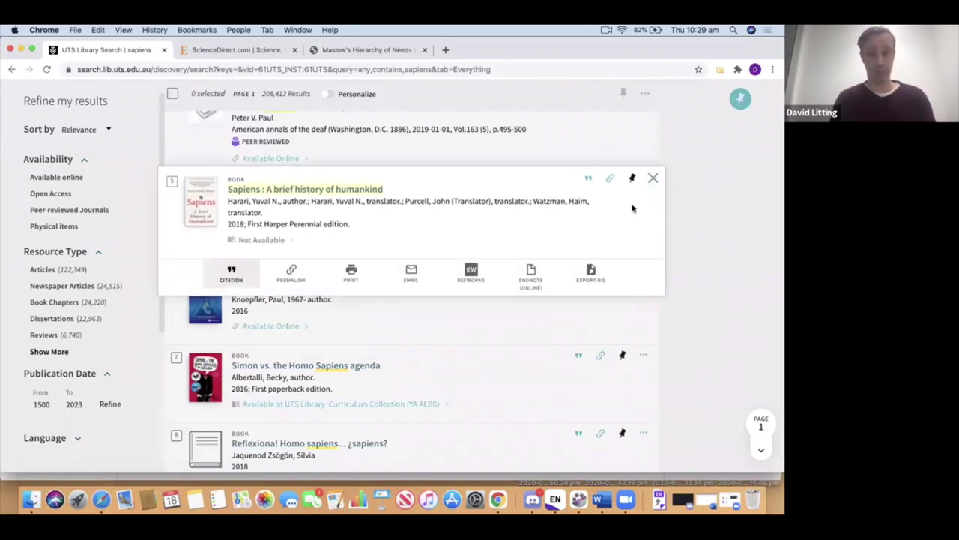
{"action": "left_click", "coordinate": [592, 273]}
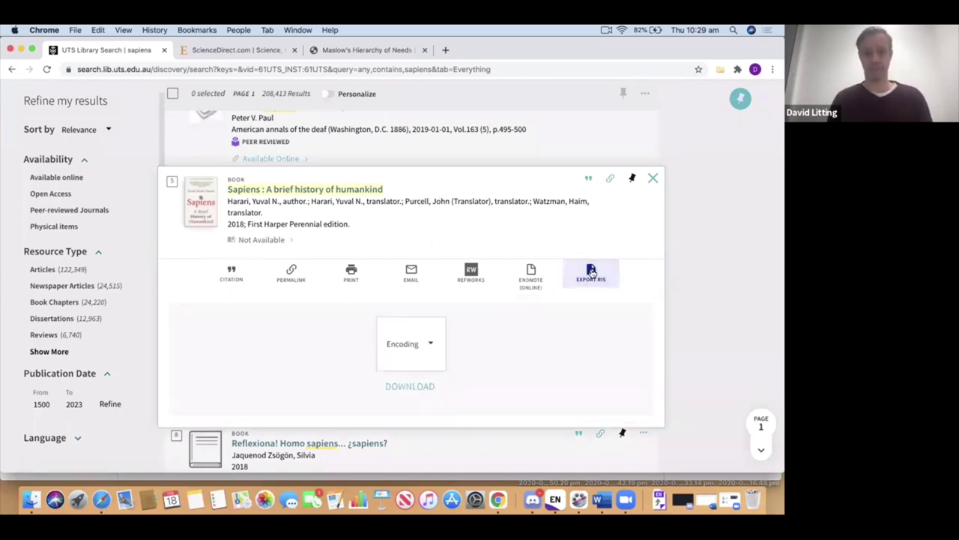
{"action": "left_click", "coordinate": [405, 388]}
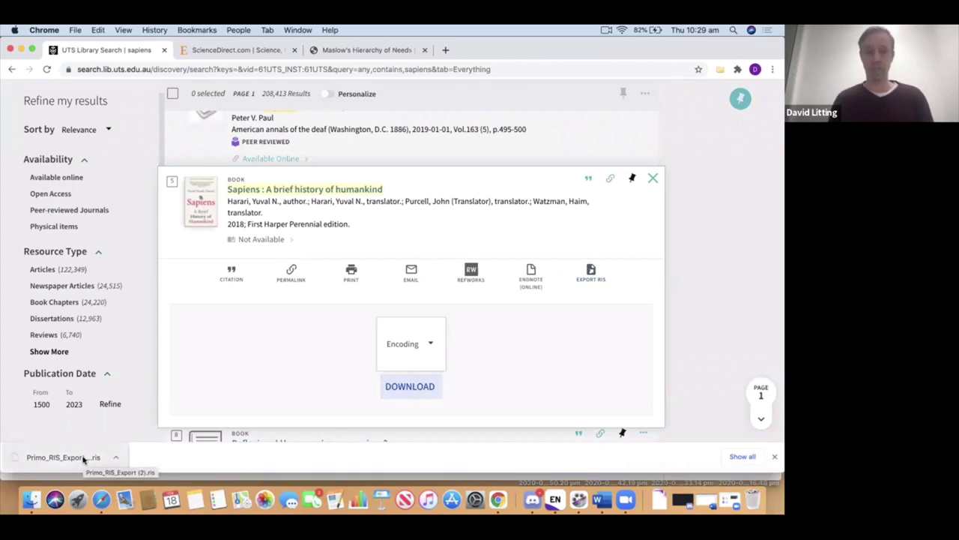
{"action": "left_click", "coordinate": [83, 459]}
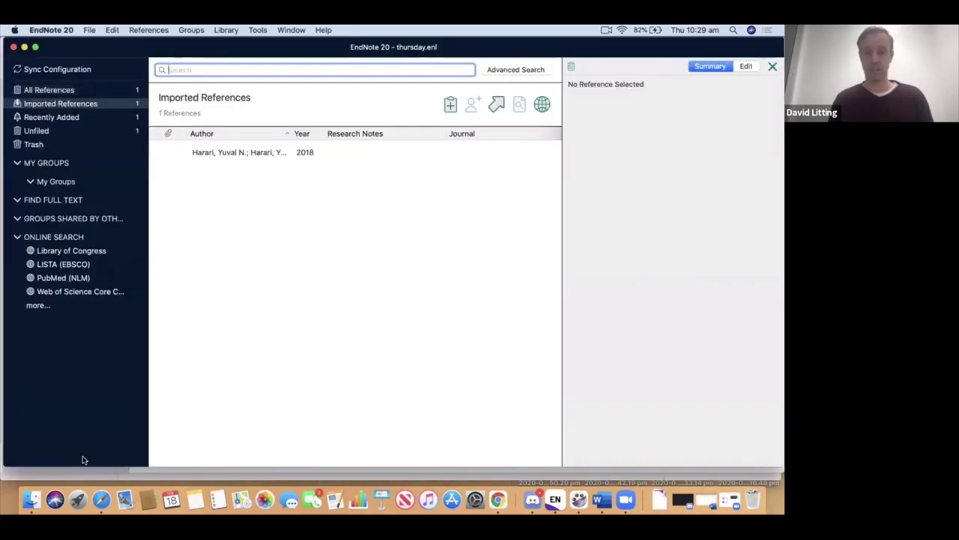
Step: Select the imported Sapiens reference and read through its summary
{"action": "left_click", "coordinate": [270, 155]}
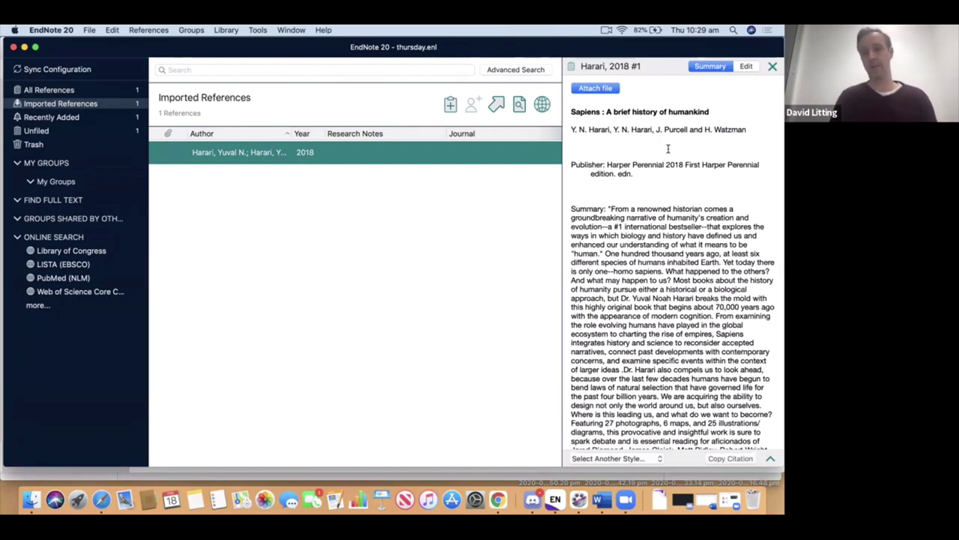
{"action": "scroll", "coordinate": [658, 224], "scroll_direction": "down", "scroll_amount": 3}
{"action": "scroll", "coordinate": [656, 217], "scroll_direction": "up", "scroll_amount": 3}
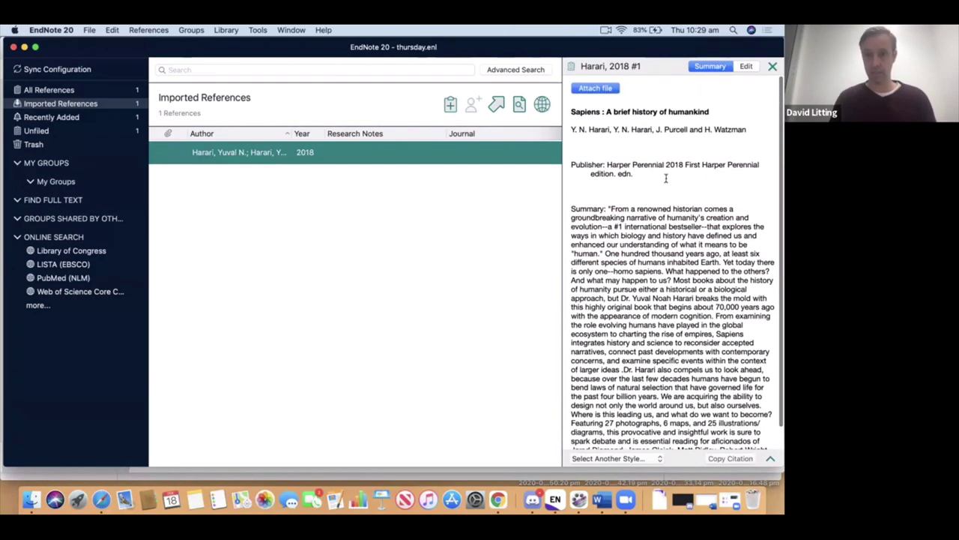
Step: Delete the duplicated second author from the Sapiens reference's Author field and save the reference
{"action": "left_click", "coordinate": [747, 67]}
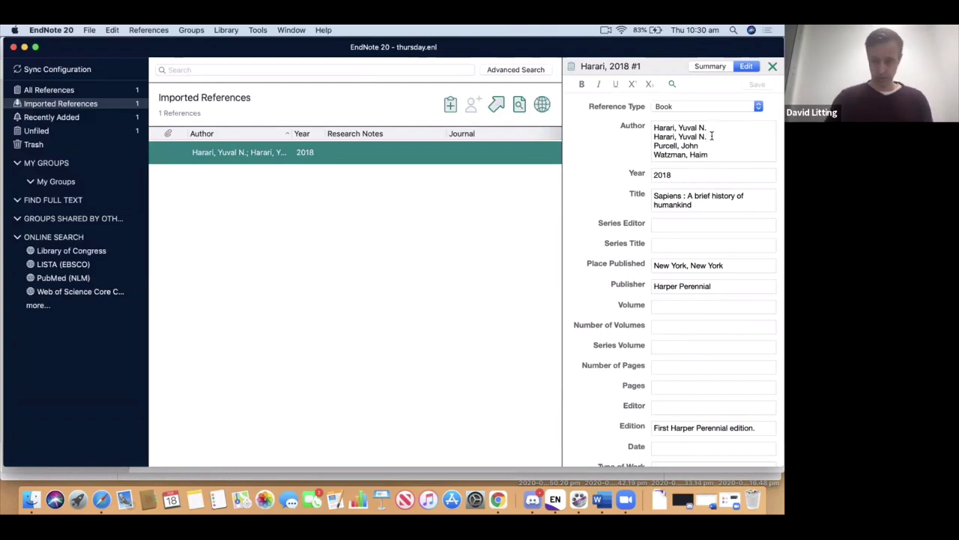
{"action": "key", "text": "BackSpace"}
{"action": "key", "text": "BackSpace"}
{"action": "key", "text": "BackSpace"}
{"action": "key", "text": "BackSpace"}
{"action": "key", "text": "BackSpace"}
{"action": "key", "text": "BackSpace"}
{"action": "key", "text": "BackSpace"}
{"action": "key", "text": "BackSpace"}
{"action": "key", "text": "BackSpace"}
{"action": "key", "text": "BackSpace"}
{"action": "key", "text": "BackSpace"}
{"action": "key", "text": "BackSpace"}
{"action": "key", "text": "BackSpace"}
{"action": "key", "text": "BackSpace"}
{"action": "key", "text": "BackSpace"}
{"action": "key", "text": "BackSpace"}
{"action": "key", "text": "BackSpace"}
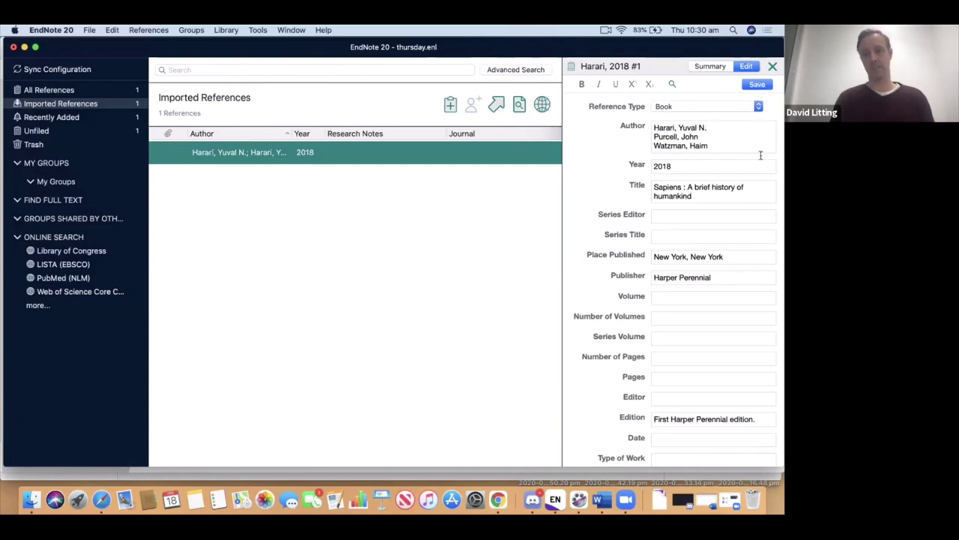
{"action": "left_click", "coordinate": [758, 85]}
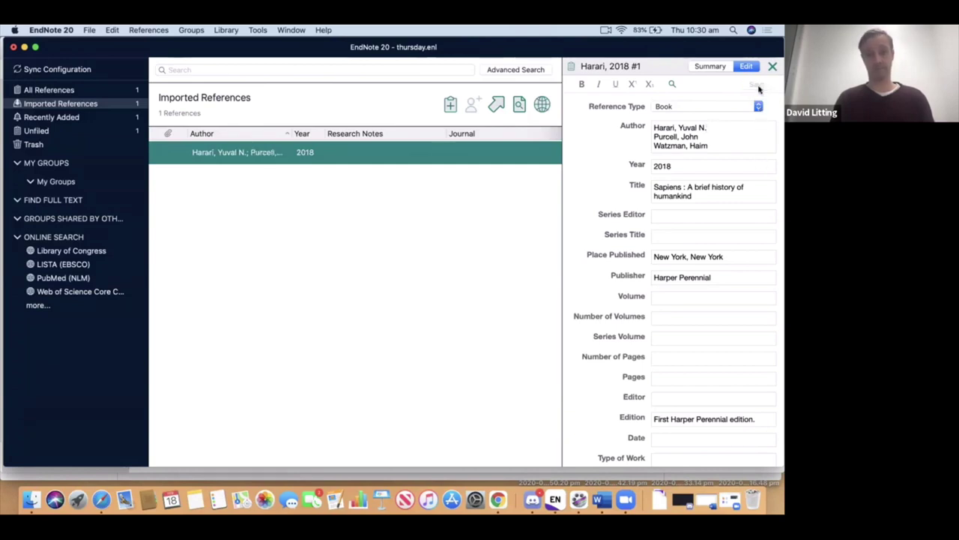
Step: Expand the citation preview in the Sapiens reference's summary and set its style to apa_7th_uts
{"action": "left_click", "coordinate": [710, 67]}
{"action": "scroll", "coordinate": [652, 285], "scroll_direction": "down", "scroll_amount": 2}
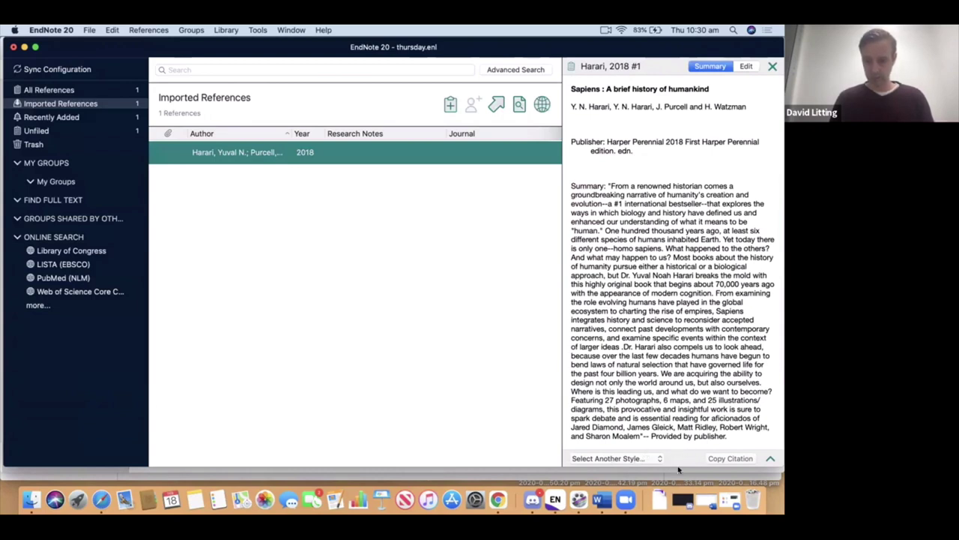
{"action": "left_click_drag", "start_coordinate": [679, 467], "coordinate": [680, 391]}
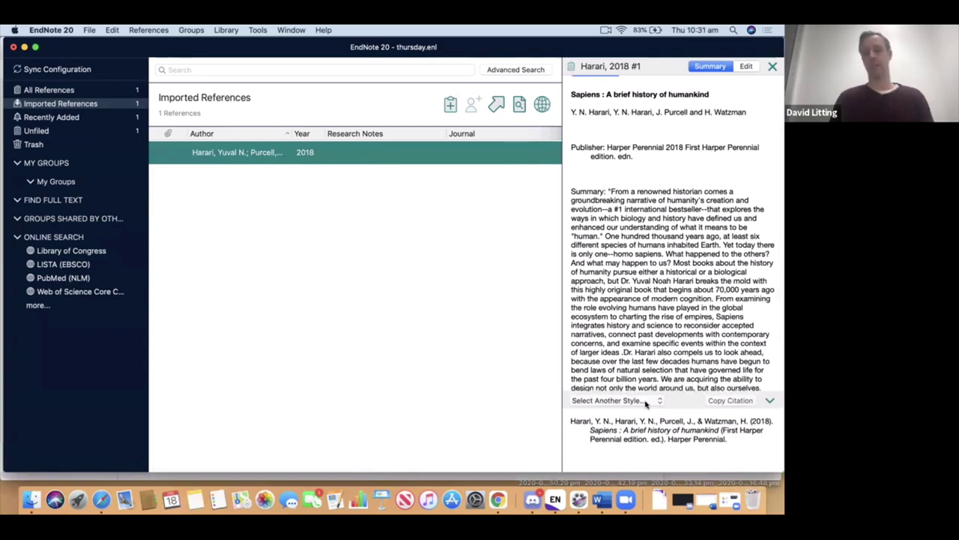
{"action": "left_click", "coordinate": [646, 402]}
{"action": "scroll", "coordinate": [624, 431], "scroll_direction": "down", "scroll_amount": 3}
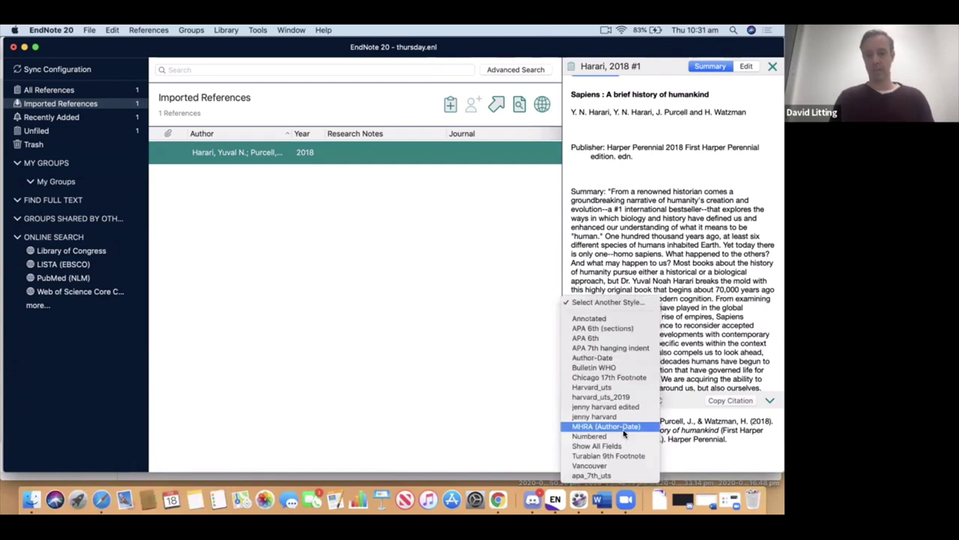
{"action": "left_click", "coordinate": [601, 476]}
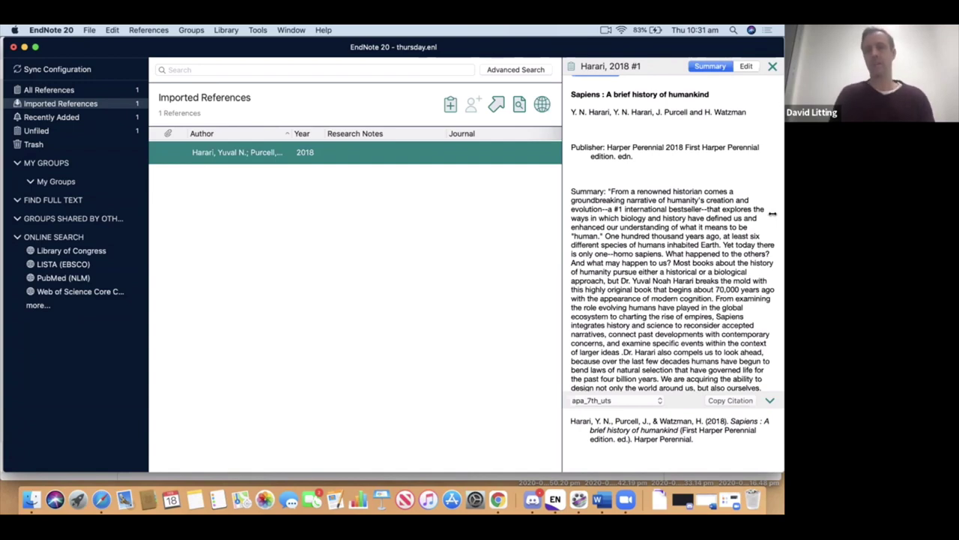
Step: Clear the Edition field of the Sapiens reference and save the change
{"action": "left_click", "coordinate": [747, 66]}
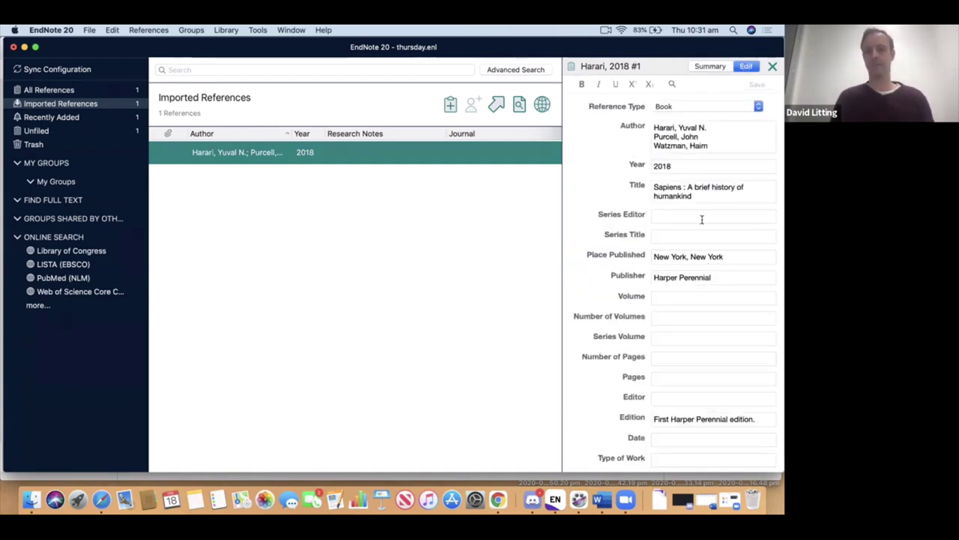
{"action": "left_click", "coordinate": [769, 419]}
{"action": "key", "text": "BackSpace"}
{"action": "key", "text": "BackSpace"}
{"action": "key", "text": "BackSpace"}
{"action": "key", "text": "BackSpace"}
{"action": "key", "text": "BackSpace"}
{"action": "key", "text": "BackSpace"}
{"action": "key", "text": "BackSpace"}
{"action": "key", "text": "BackSpace"}
{"action": "key", "text": "BackSpace"}
{"action": "key", "text": "BackSpace"}
{"action": "key", "text": "BackSpace"}
{"action": "key", "text": "BackSpace"}
{"action": "key", "text": "BackSpace"}
{"action": "key", "text": "BackSpace"}
{"action": "key", "text": "BackSpace"}
{"action": "key", "text": "BackSpace"}
{"action": "key", "text": "BackSpace"}
{"action": "key", "text": "BackSpace"}
{"action": "key", "text": "BackSpace"}
{"action": "key", "text": "BackSpace"}
{"action": "key", "text": "BackSpace"}
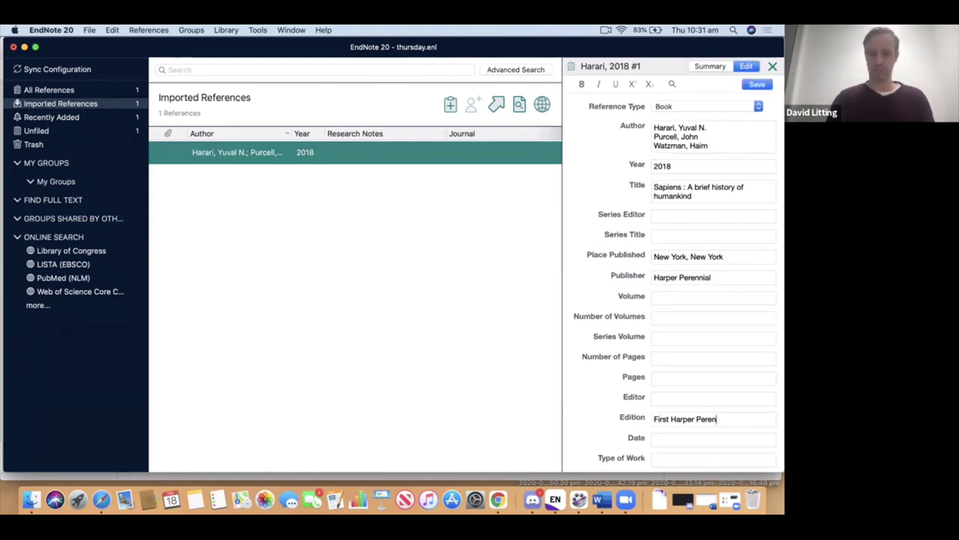
{"action": "key", "text": "BackSpace"}
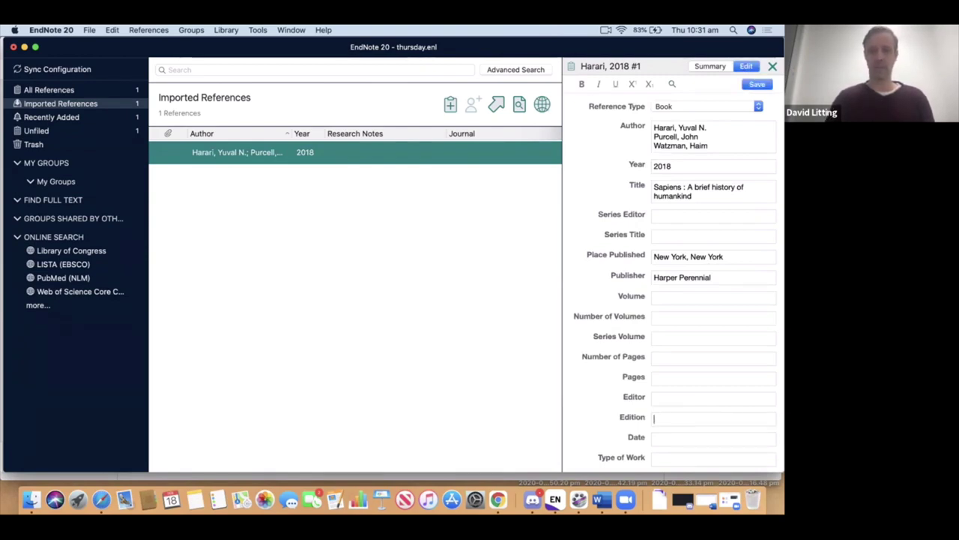
{"action": "left_click", "coordinate": [757, 85]}
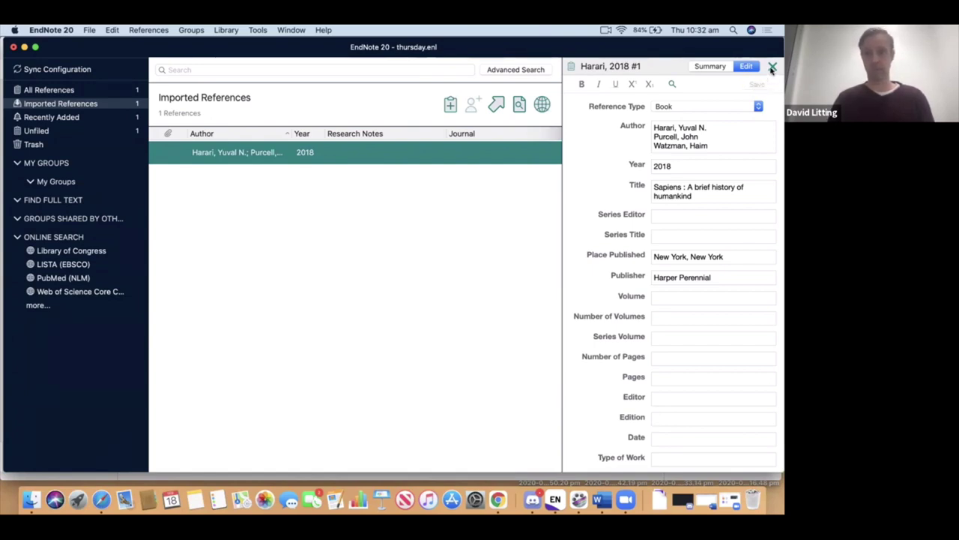
Step: Return to the Sapiens summary and reselect the reference to refresh and check its apa_7th_uts citation preview
{"action": "left_click", "coordinate": [712, 67]}
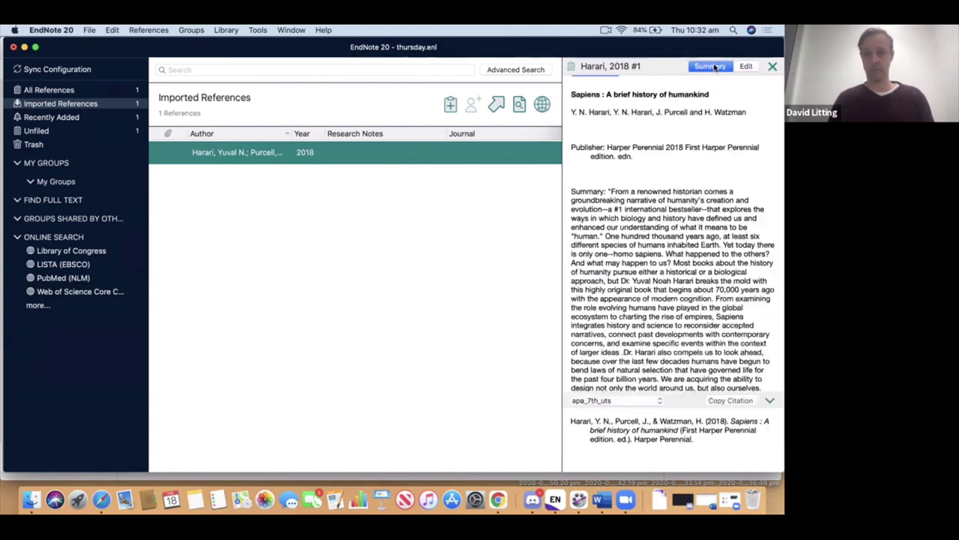
{"action": "left_click", "coordinate": [425, 270]}
{"action": "left_click", "coordinate": [404, 153]}
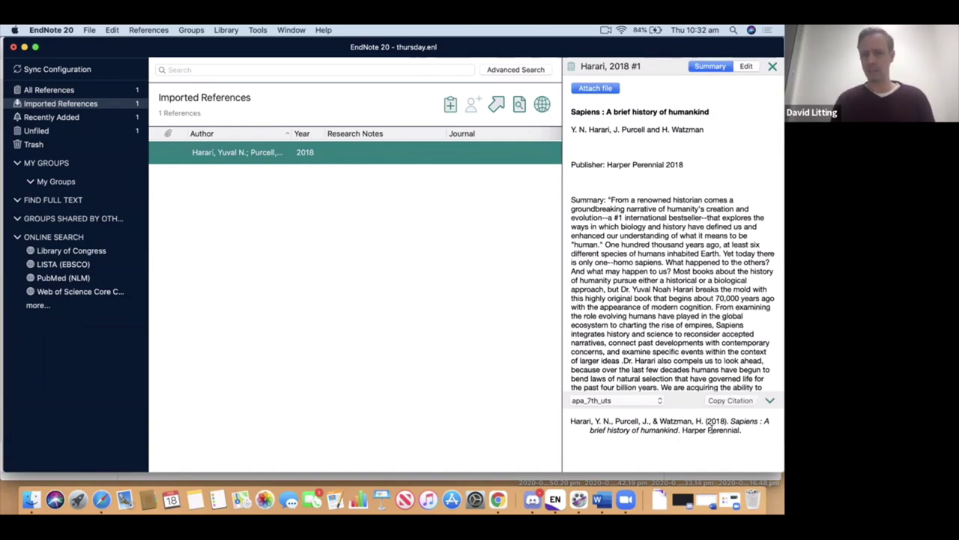
{"action": "left_click", "coordinate": [294, 211]}
{"action": "left_click", "coordinate": [264, 155]}
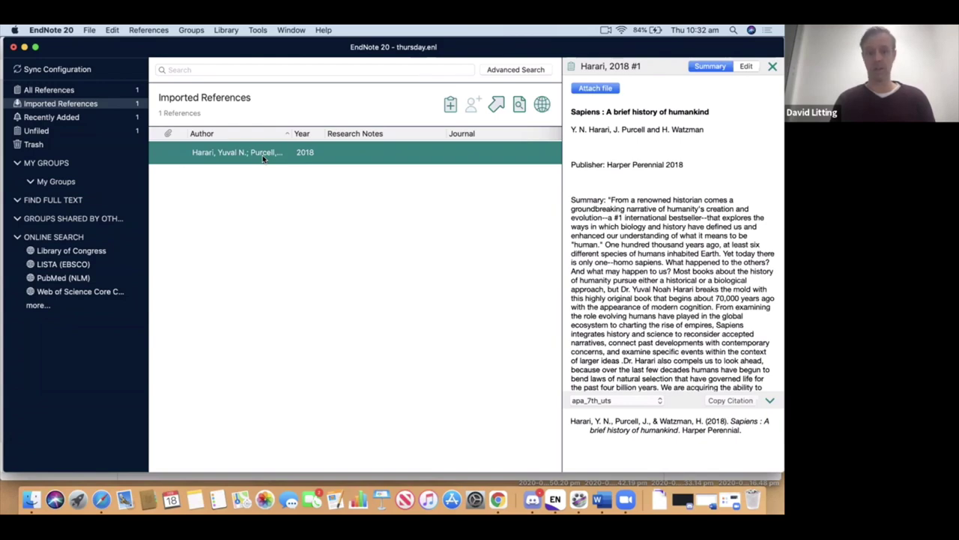
Step: Switch to Chrome, close the Sapiens record and search ScienceDirect for "homo ergaster"
{"action": "left_click", "coordinate": [498, 501]}
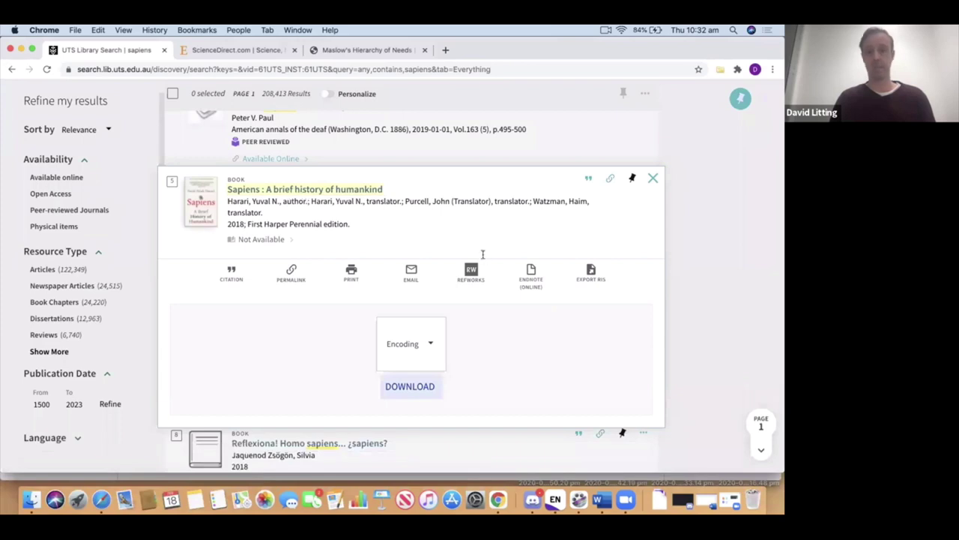
{"action": "left_click", "coordinate": [653, 177]}
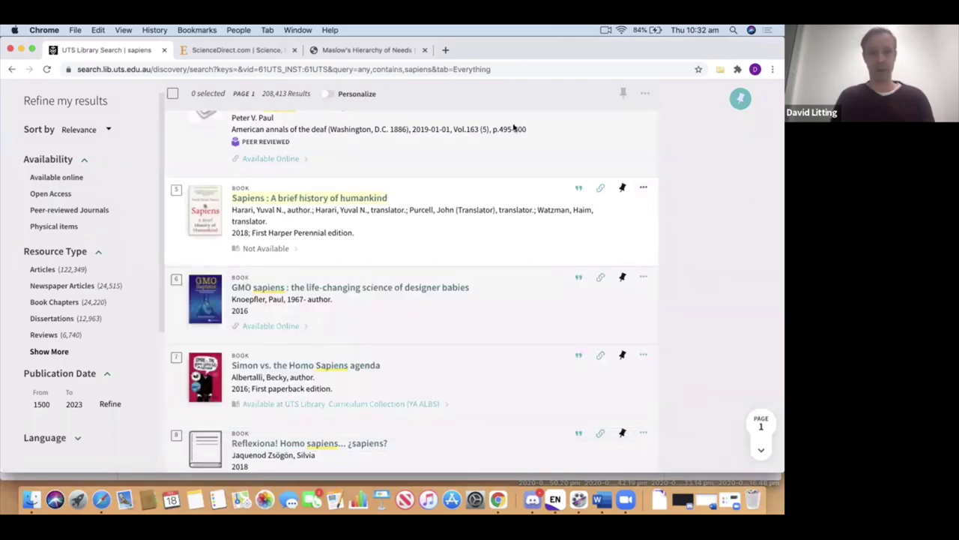
{"action": "left_click", "coordinate": [253, 50]}
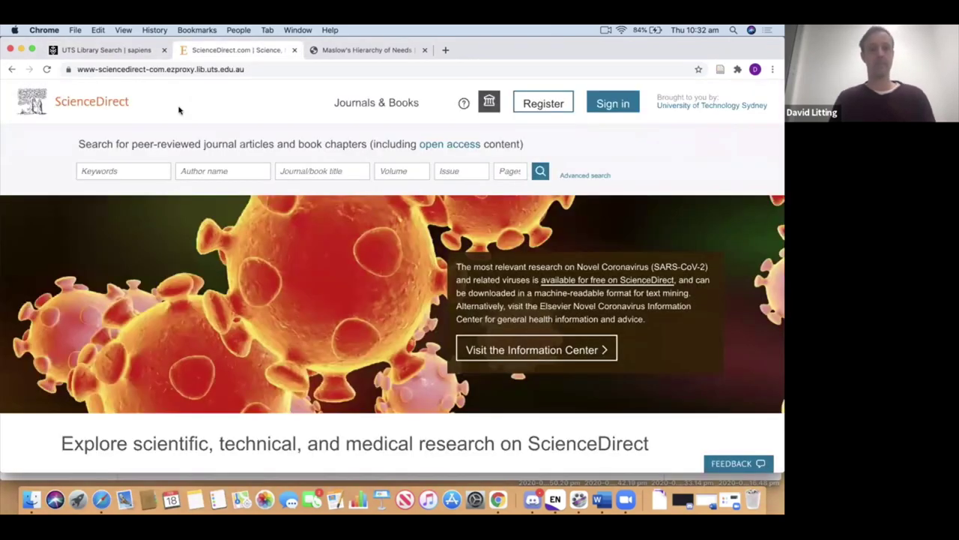
{"action": "left_click", "coordinate": [128, 171]}
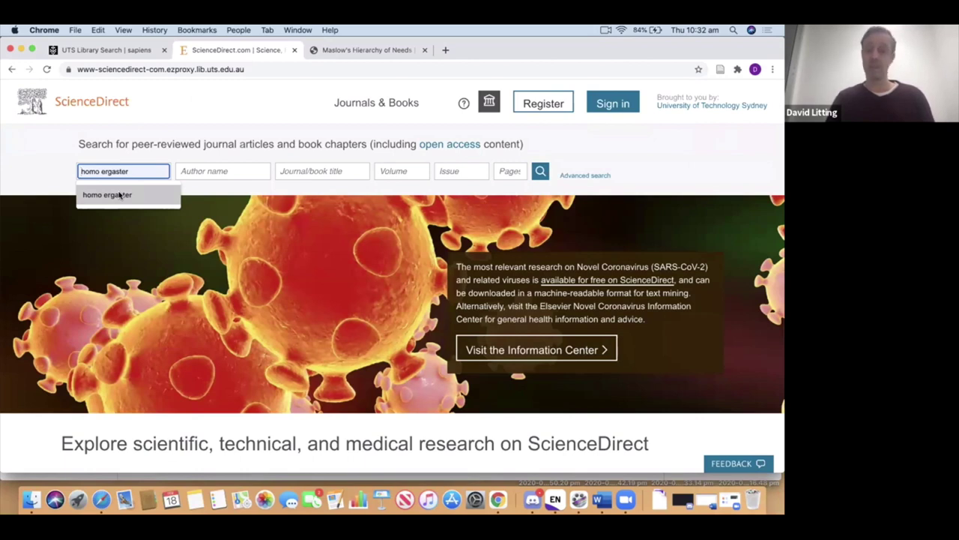
{"action": "left_click", "coordinate": [118, 194]}
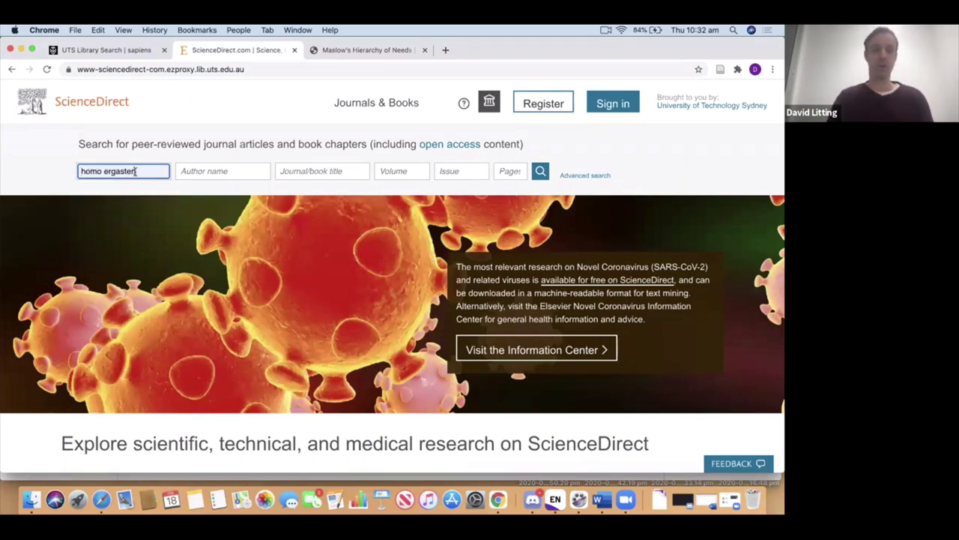
{"action": "left_click", "coordinate": [540, 172]}
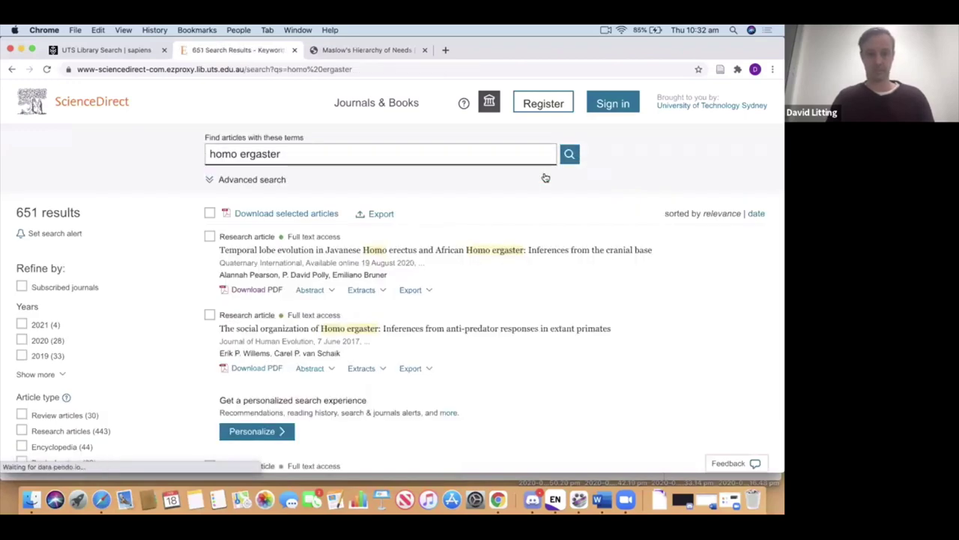
Step: Select the first two Homo ergaster articles, export their citations to RIS and open the download to import them into EndNote 20
{"action": "scroll", "coordinate": [489, 206], "scroll_direction": "down", "scroll_amount": 1}
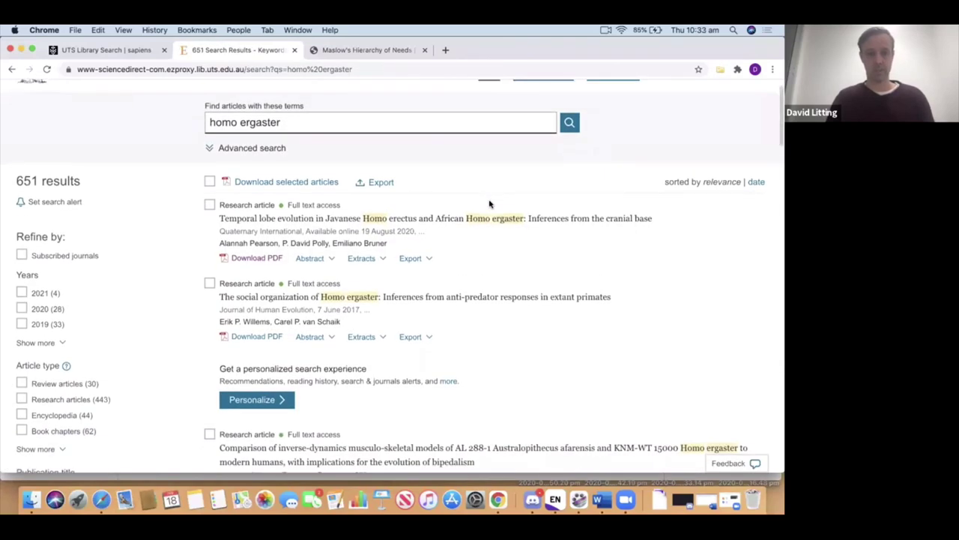
{"action": "scroll", "coordinate": [467, 247], "scroll_direction": "down", "scroll_amount": 1}
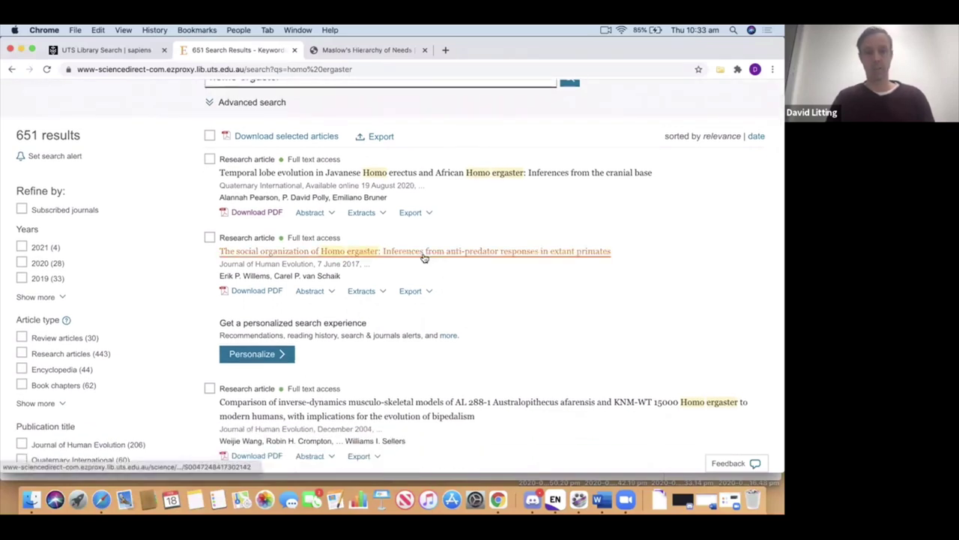
{"action": "scroll", "coordinate": [424, 258], "scroll_direction": "down", "scroll_amount": 1}
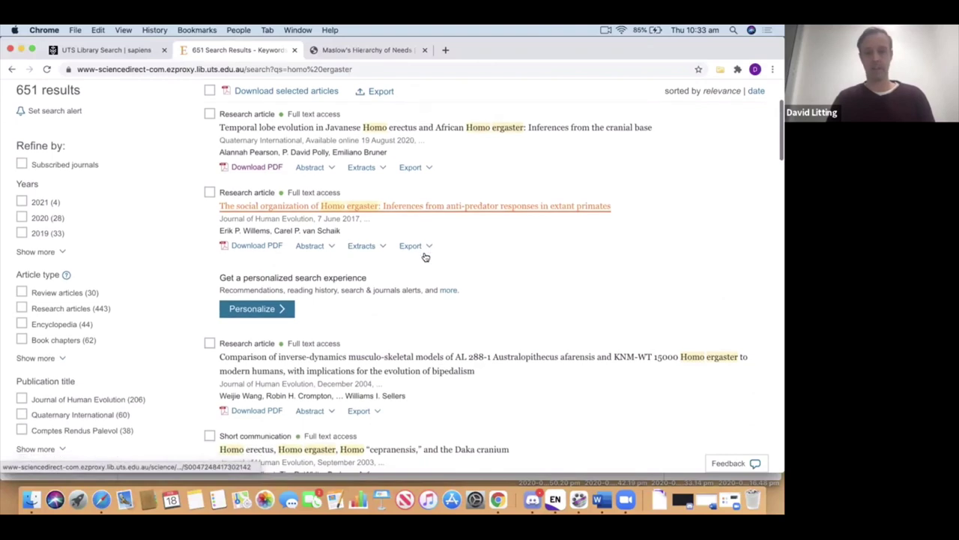
{"action": "left_click", "coordinate": [210, 192]}
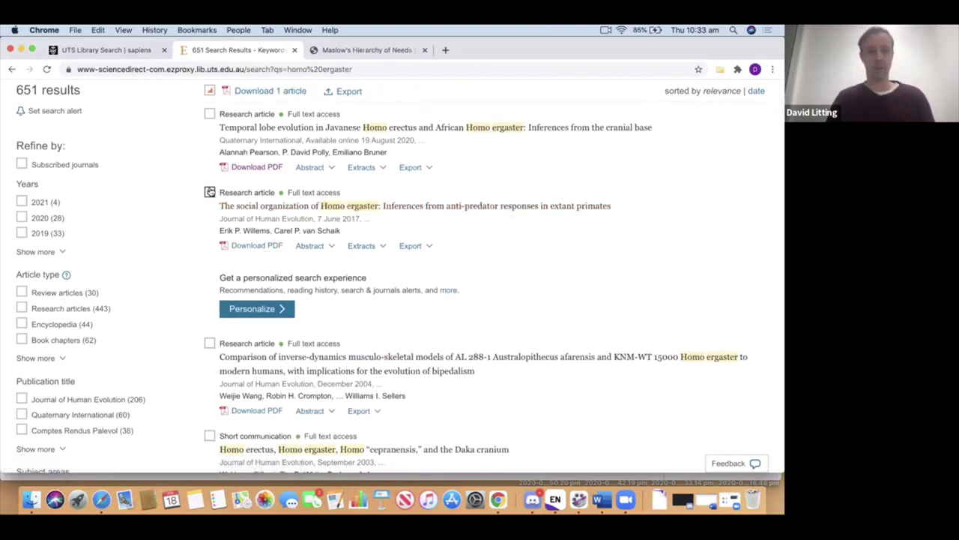
{"action": "left_click", "coordinate": [210, 115]}
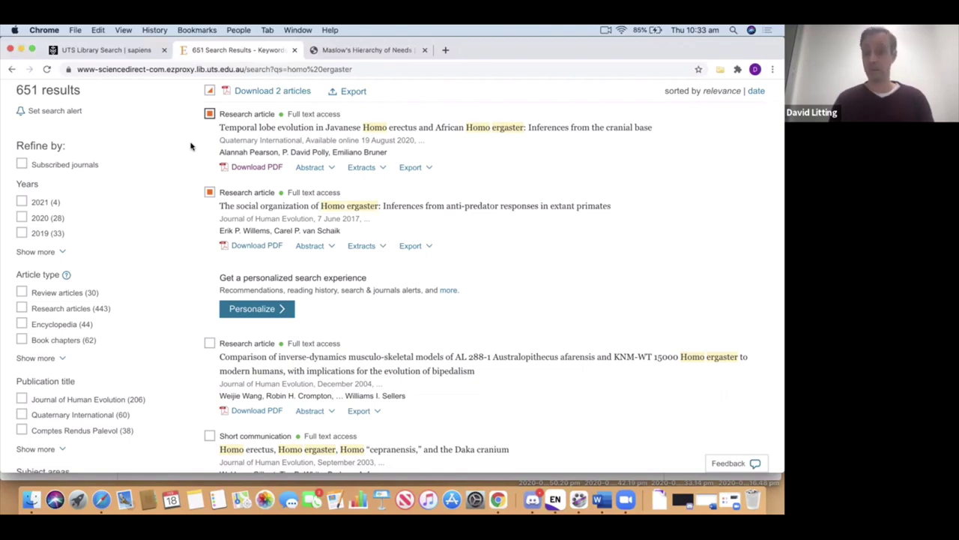
{"action": "scroll", "coordinate": [470, 173], "scroll_direction": "up", "scroll_amount": 2}
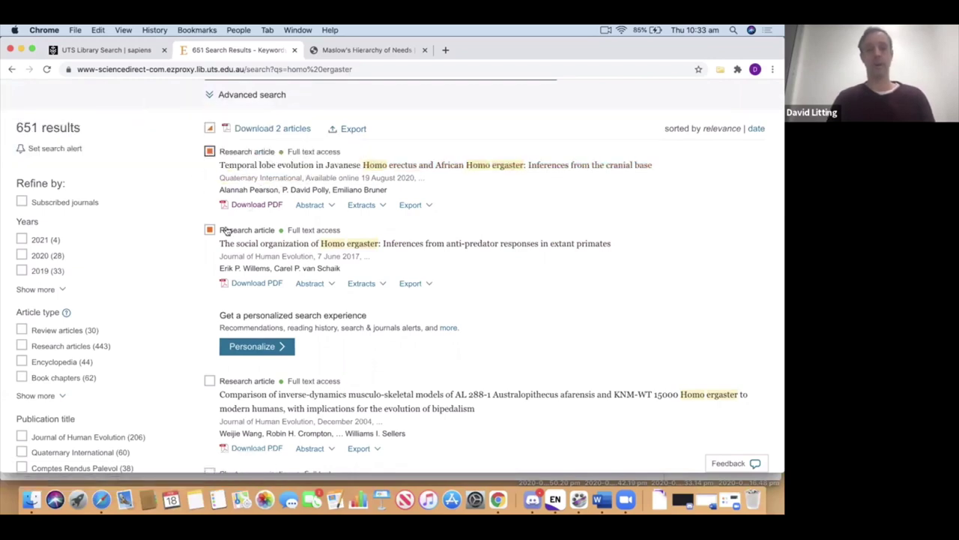
{"action": "left_click", "coordinate": [353, 129]}
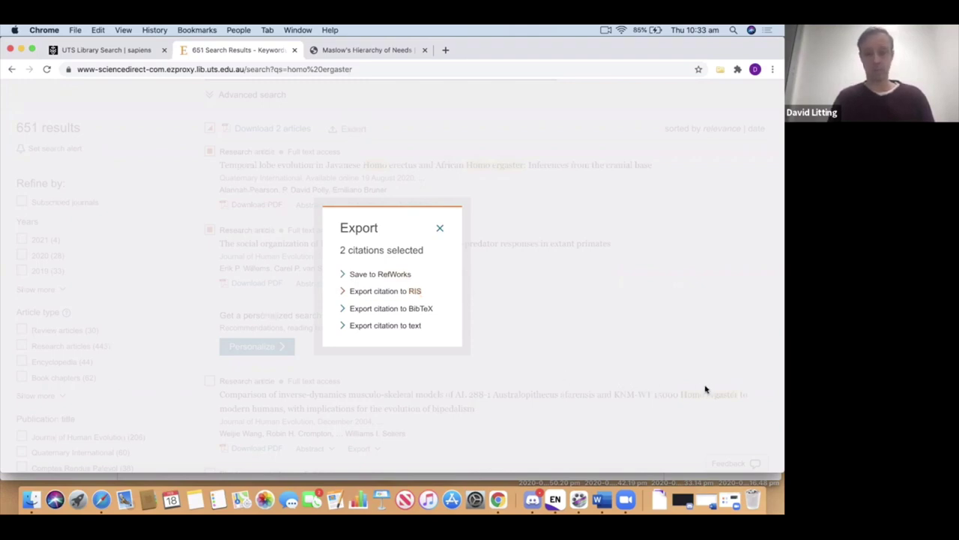
{"action": "left_click", "coordinate": [411, 292]}
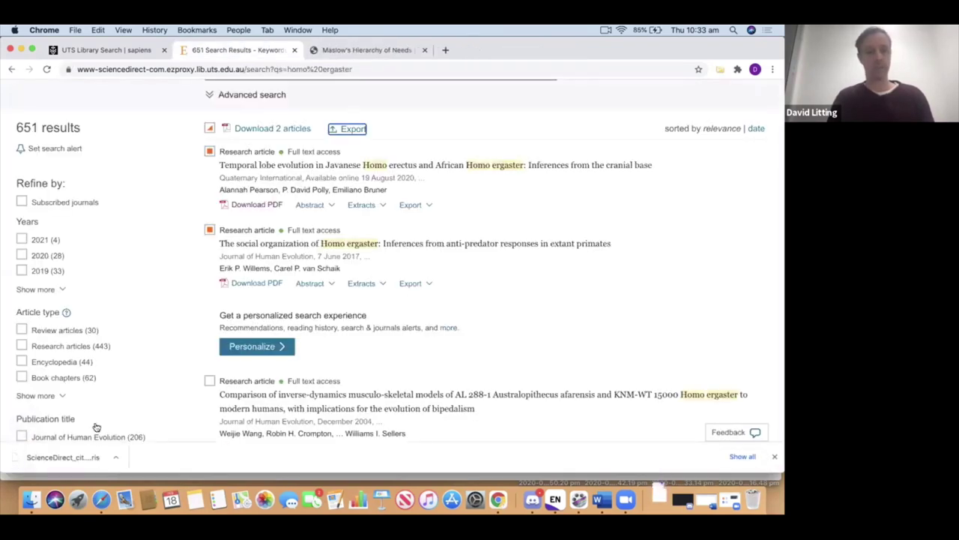
{"action": "left_click", "coordinate": [75, 458]}
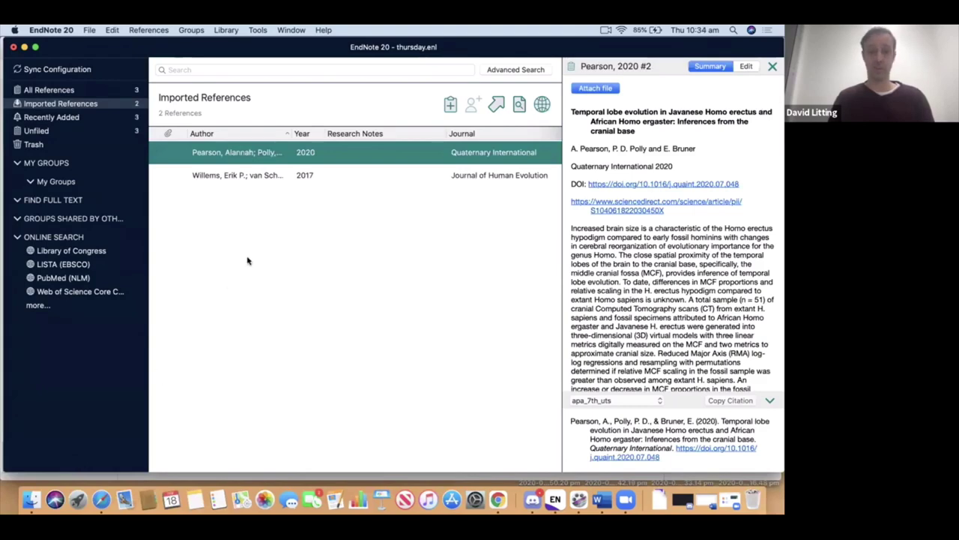
Step: Review the summaries and citation previews of the two imported Homo ergaster articles, then clear the selection
{"action": "left_click", "coordinate": [245, 262]}
{"action": "left_click", "coordinate": [263, 160]}
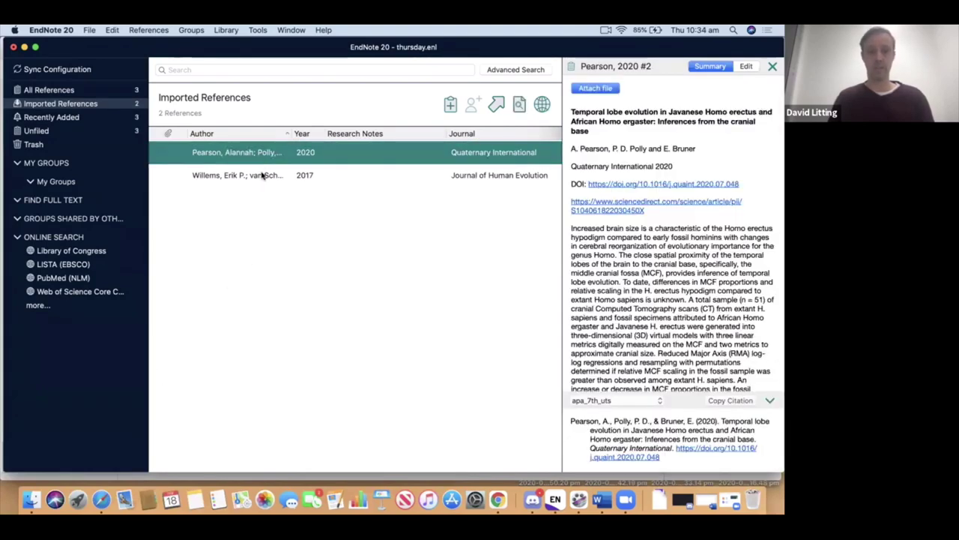
{"action": "left_click", "coordinate": [259, 175]}
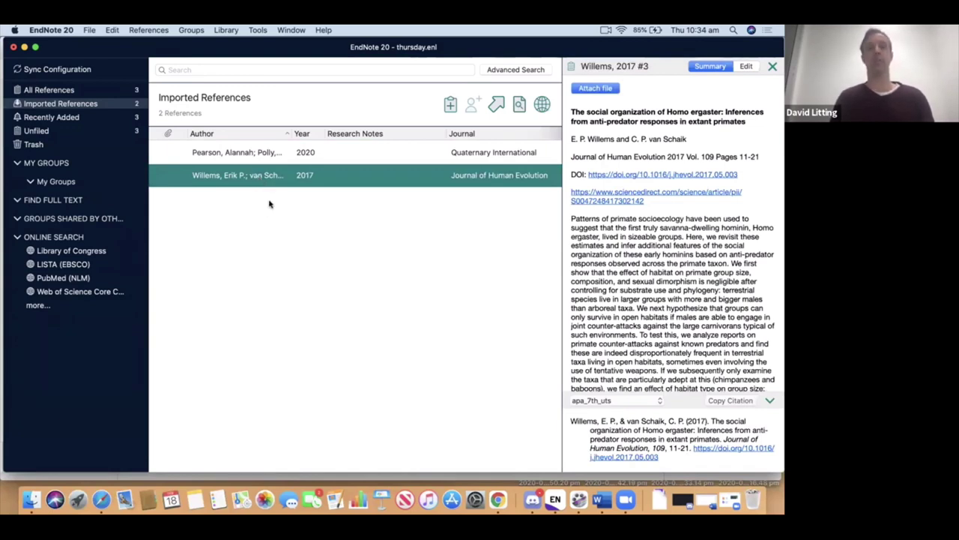
{"action": "left_click", "coordinate": [270, 204]}
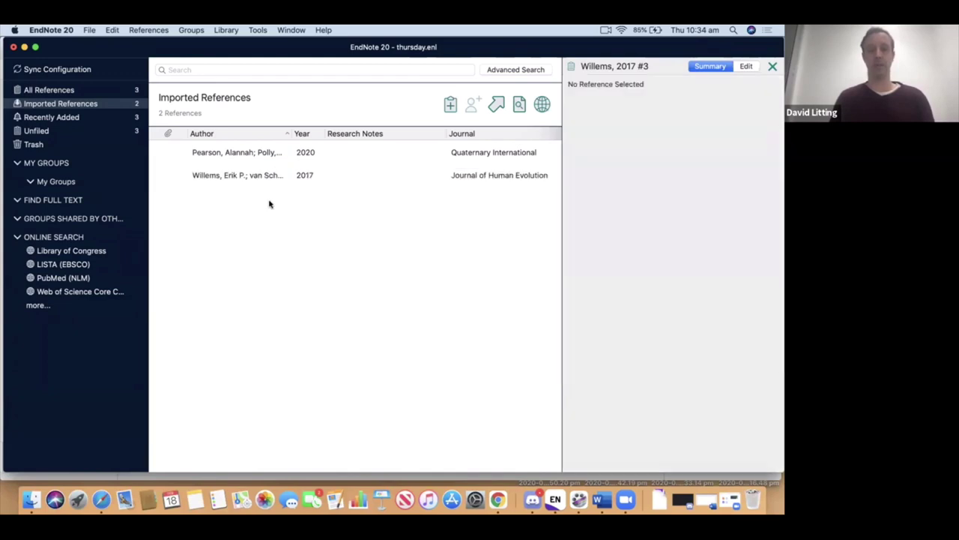
Step: Download the PDF of "The social organization of Homo ergaster" from Chrome to Downloads as willemshomoergaster.pdf and return to EndNote 20
{"action": "left_click", "coordinate": [497, 500]}
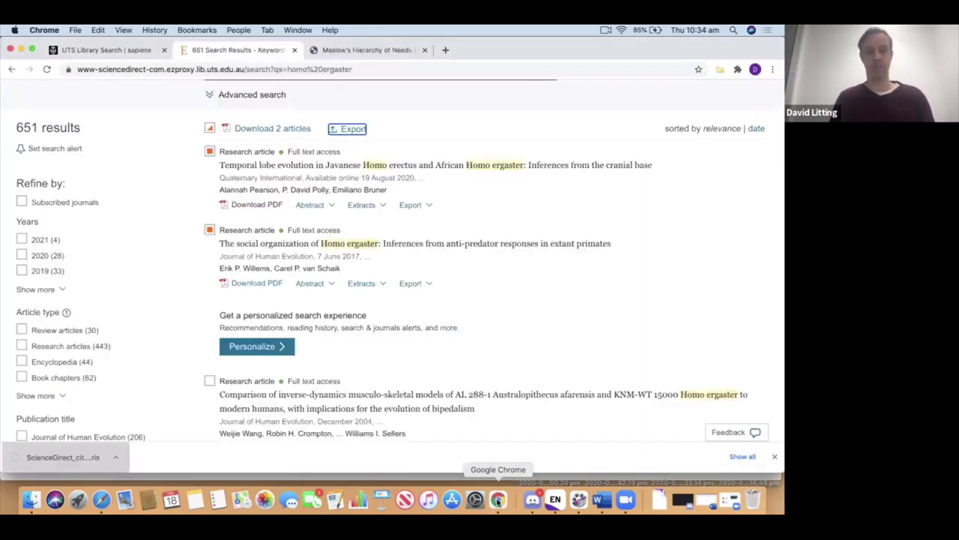
{"action": "left_click", "coordinate": [256, 284]}
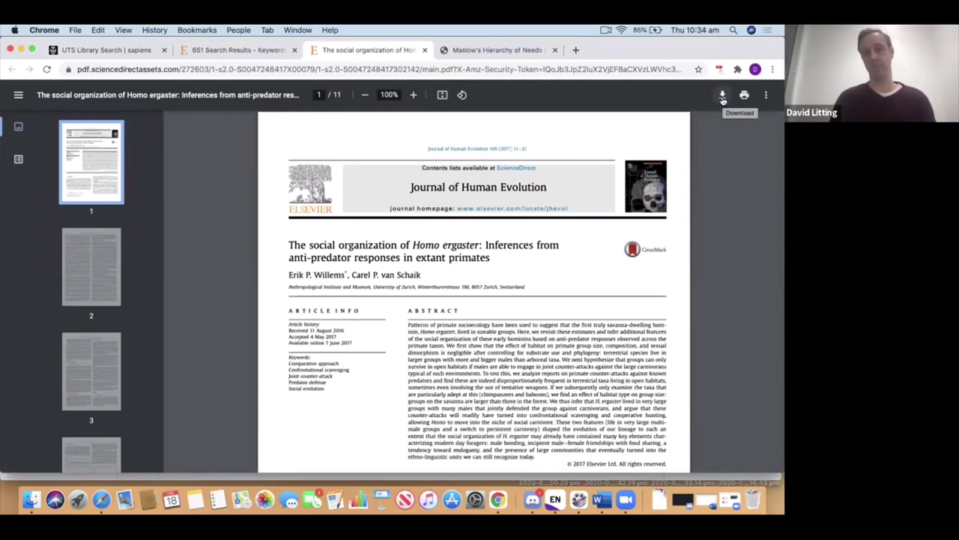
{"action": "left_click", "coordinate": [723, 100]}
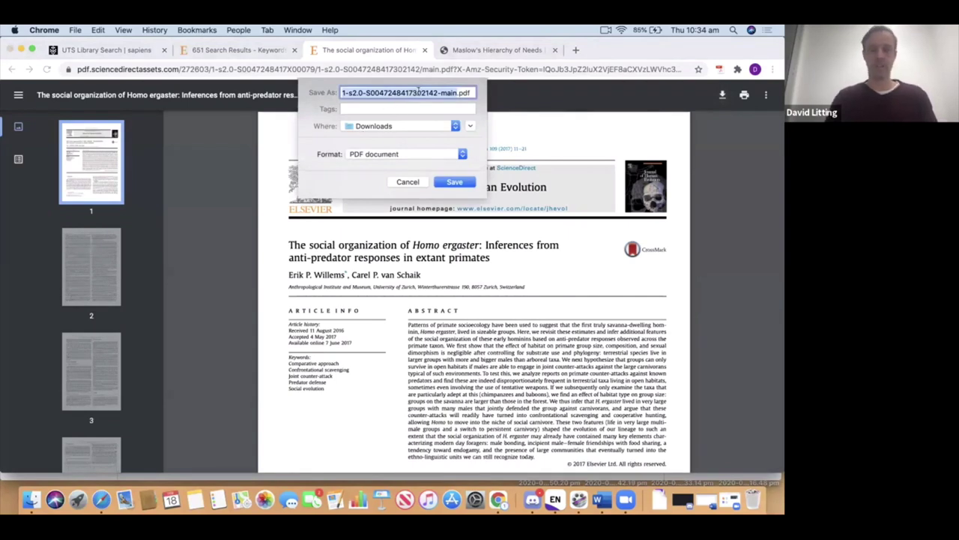
{"action": "type", "text": "homo"}
{"action": "key", "text": "BackSpace"}
{"action": "key", "text": "BackSpace"}
{"action": "key", "text": "BackSpace"}
{"action": "key", "text": "BackSpace"}
{"action": "type", "text": "willemshomoergaster"}
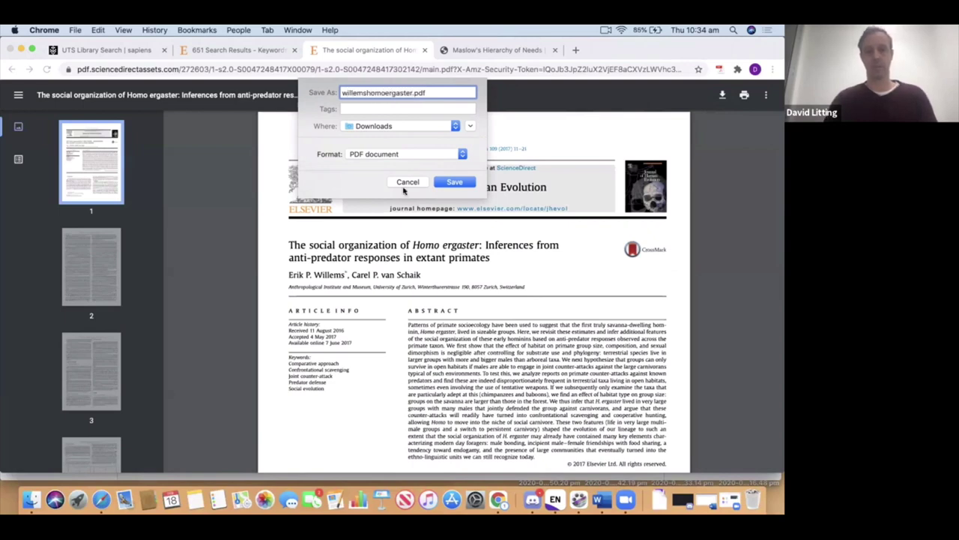
{"action": "left_click", "coordinate": [457, 183]}
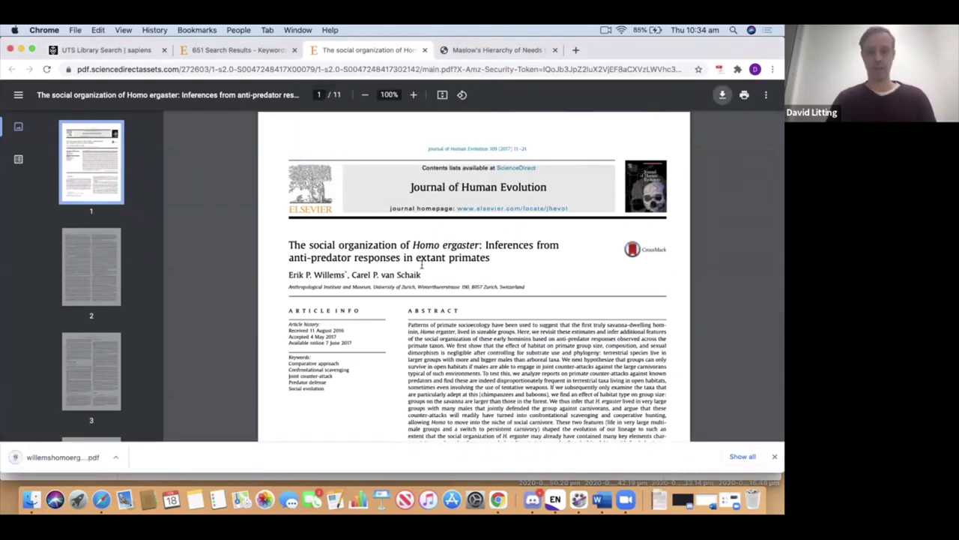
{"action": "left_click", "coordinate": [555, 499]}
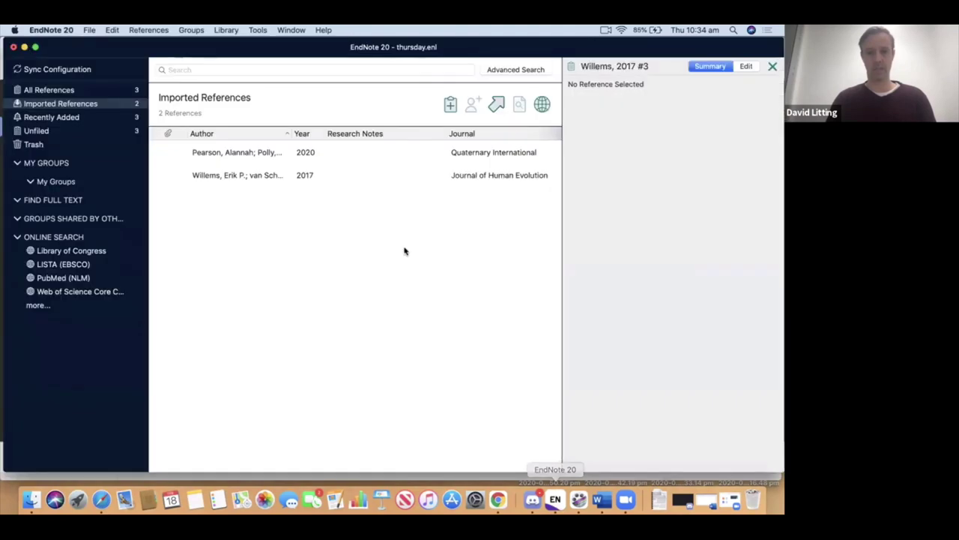
Step: Attach willemshomoergaster.pdf from the computer to the 2017 Journal of Human Evolution reference, finding the file by searching for "willems"
{"action": "left_click", "coordinate": [290, 176]}
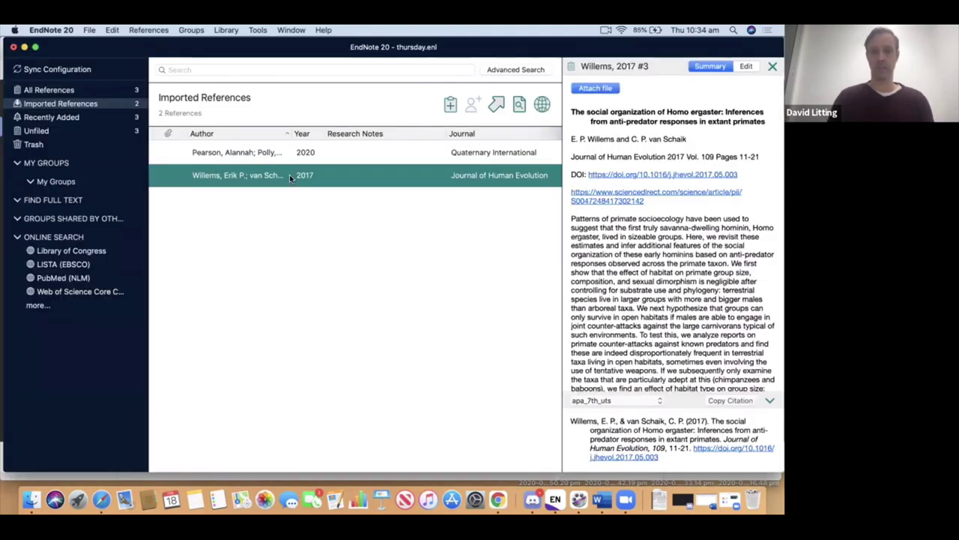
{"action": "left_click", "coordinate": [594, 89]}
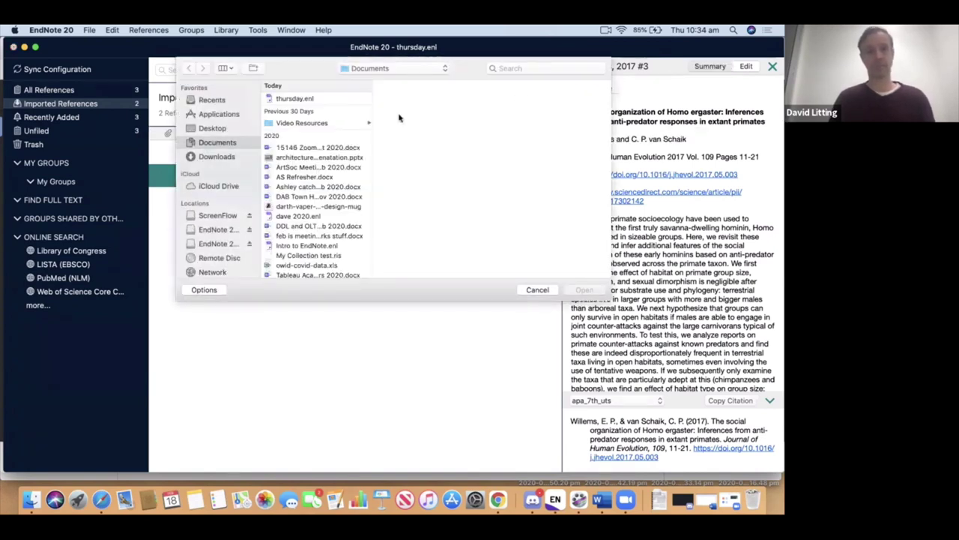
{"action": "left_click", "coordinate": [225, 157]}
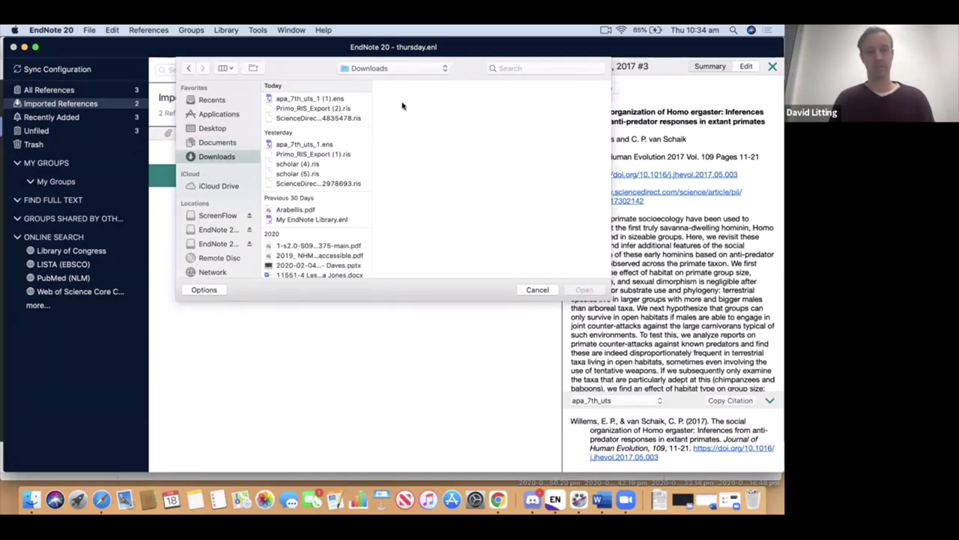
{"action": "left_click", "coordinate": [538, 68]}
{"action": "type", "text": "willems"}
{"action": "key", "text": "Return"}
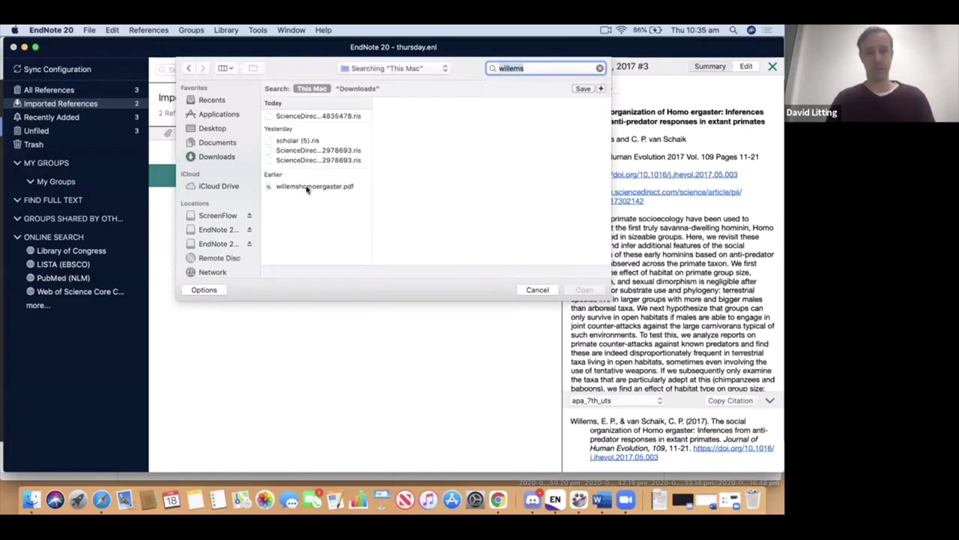
{"action": "double_click", "coordinate": [307, 188]}
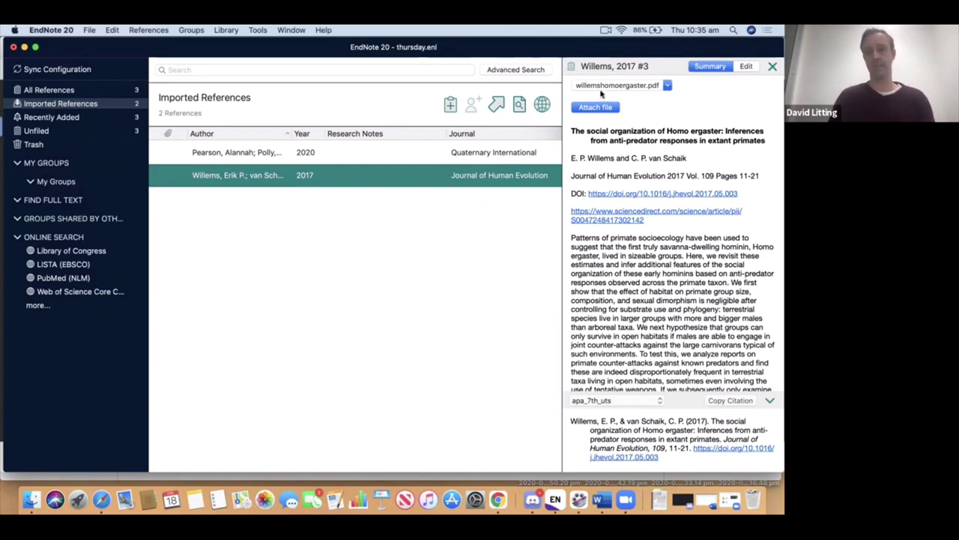
Step: Open the attached willemshomoergaster.pdf to check its first page, close it and save the changes to the record
{"action": "left_click", "coordinate": [667, 86]}
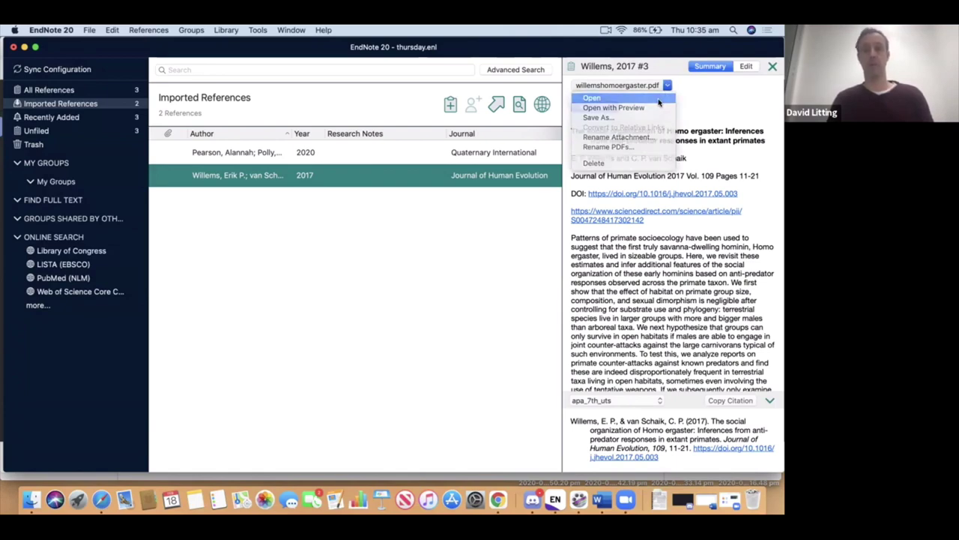
{"action": "left_click", "coordinate": [659, 99]}
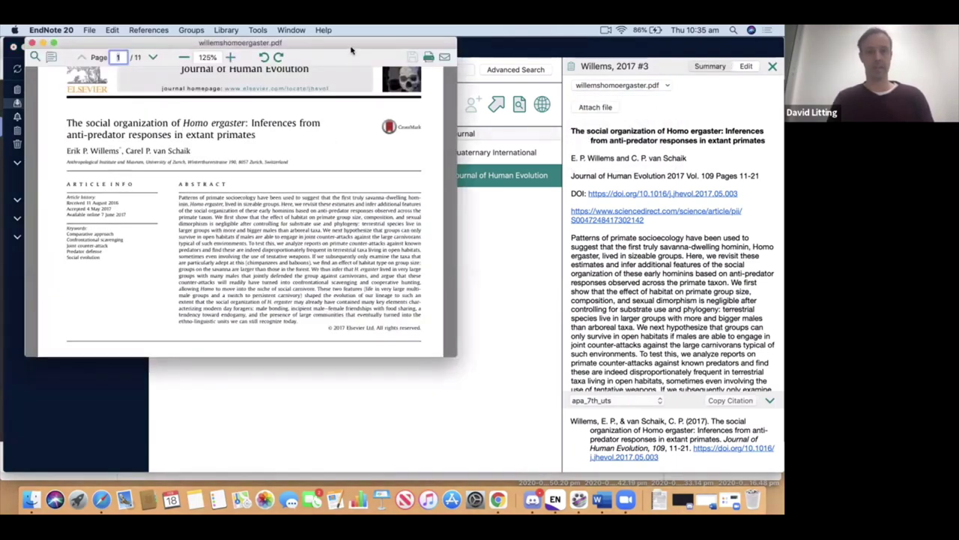
{"action": "left_click_drag", "start_coordinate": [351, 51], "coordinate": [511, 84]}
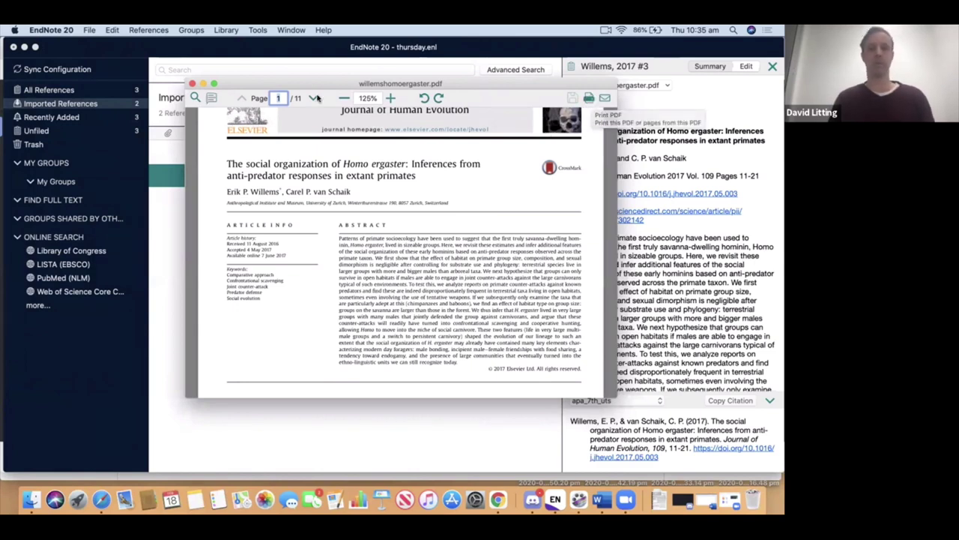
{"action": "scroll", "coordinate": [338, 249], "scroll_direction": "up", "scroll_amount": 5}
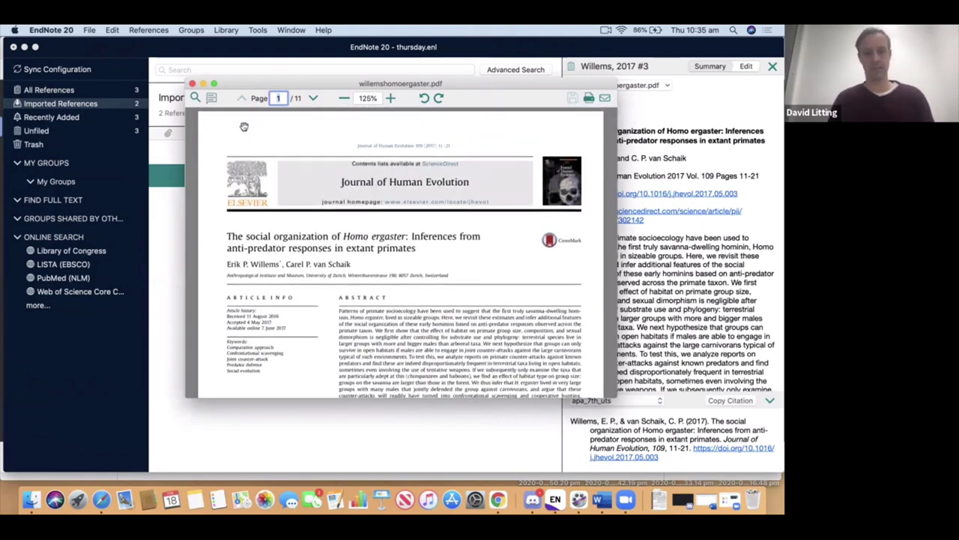
{"action": "left_click", "coordinate": [192, 84]}
{"action": "left_click", "coordinate": [357, 272]}
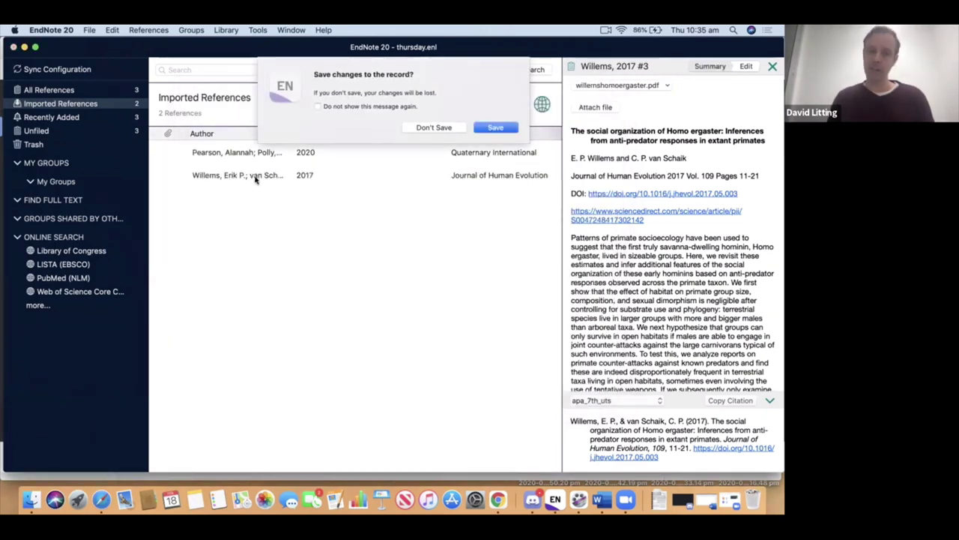
{"action": "left_click", "coordinate": [487, 129]}
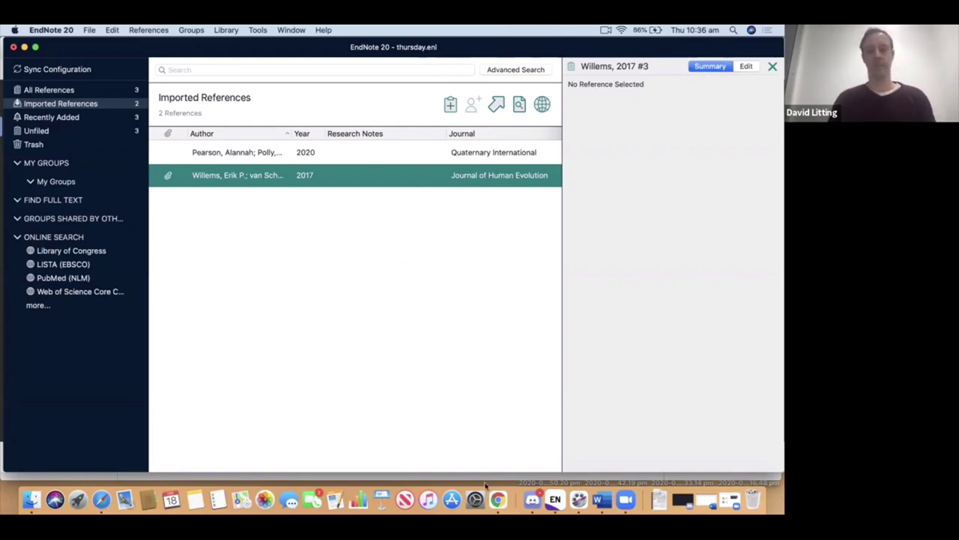
Step: Switch to Chrome and open Google Scholar in a new tab
{"action": "left_click", "coordinate": [499, 503]}
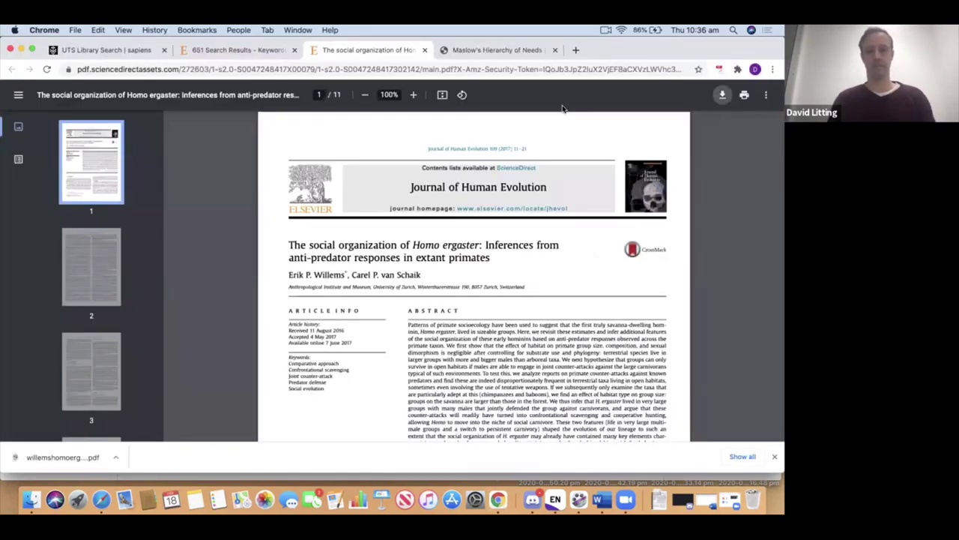
{"action": "left_click", "coordinate": [575, 50]}
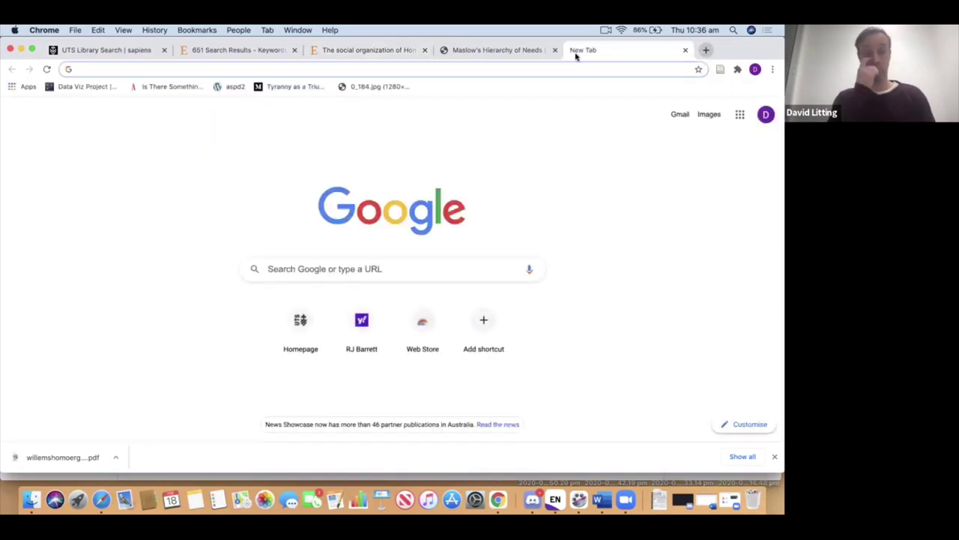
{"action": "type", "text": "goo"}
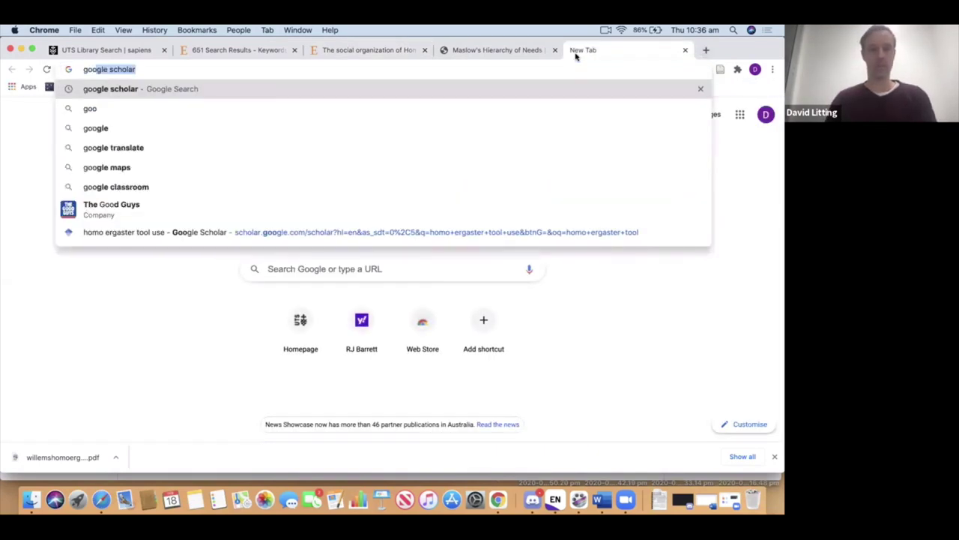
{"action": "key", "text": "Return"}
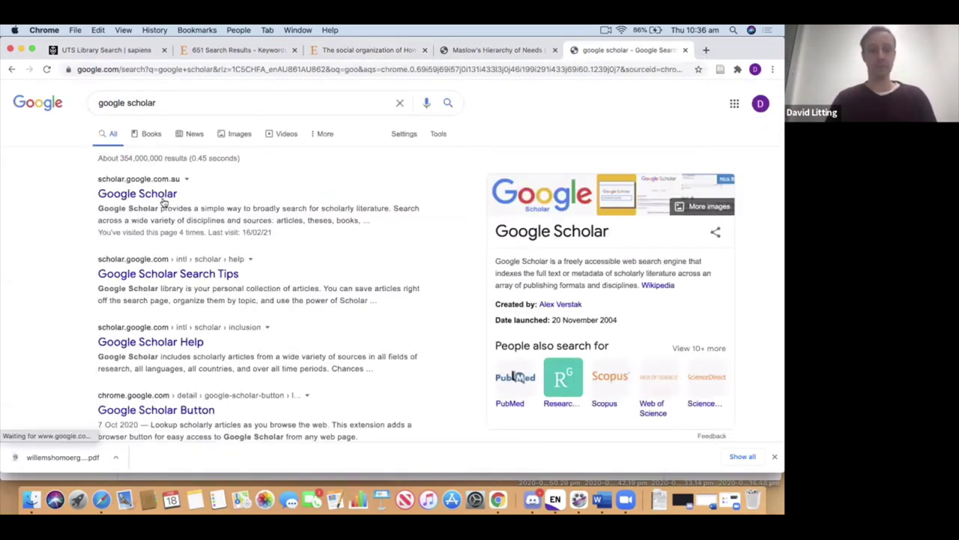
{"action": "left_click", "coordinate": [163, 196]}
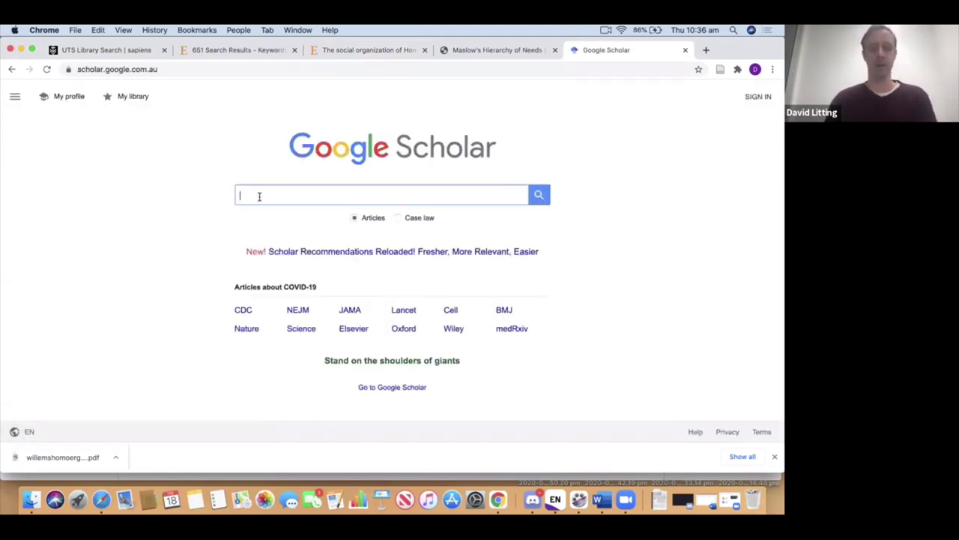
Step: Search Google Scholar for "homo ergaster"
{"action": "type", "text": "homo e"}
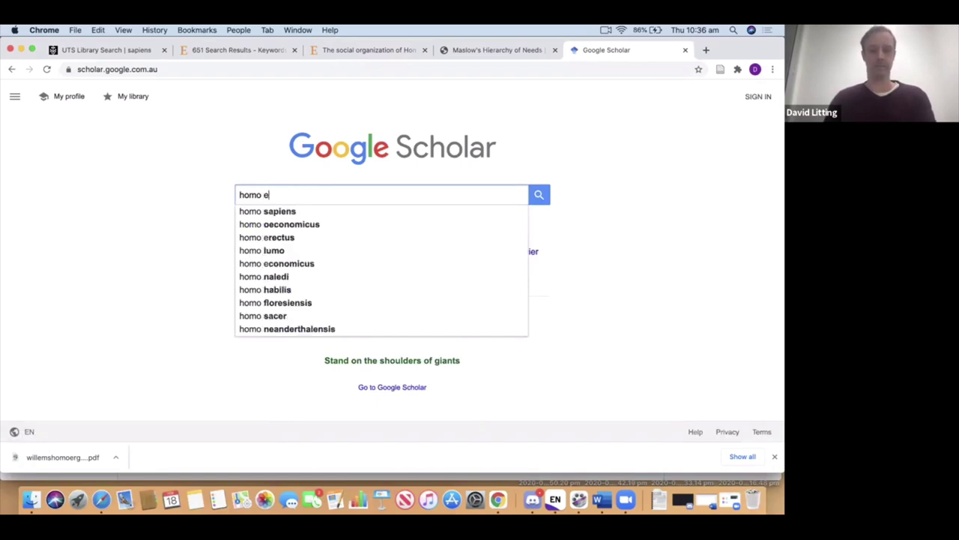
{"action": "type", "text": "rgaster"}
{"action": "key", "text": "Return"}
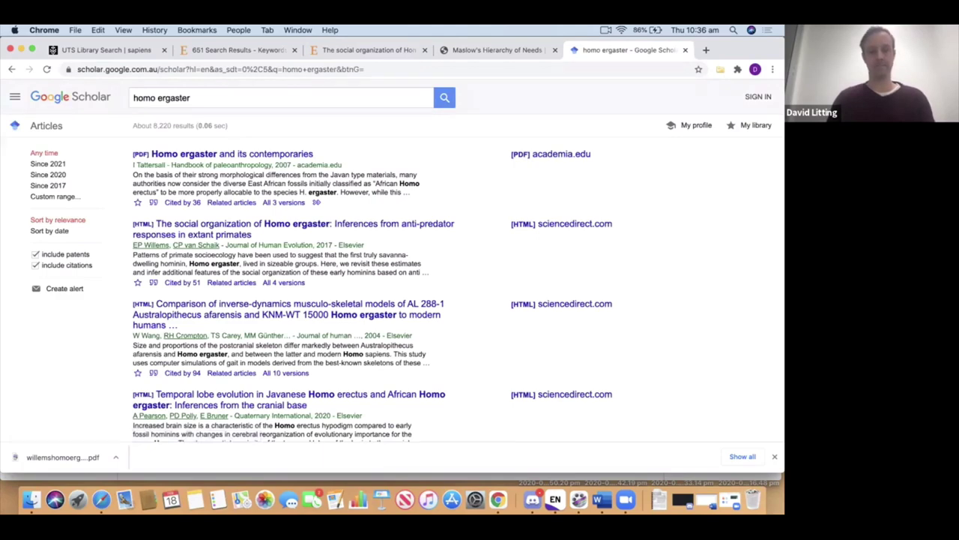
Step: Export the "Hominids Foraging in a Complex Landscape" citation in RefMan format, import the downloaded scholar (6).ris into EndNote 20 and select the reference
{"action": "scroll", "coordinate": [147, 323], "scroll_direction": "down", "scroll_amount": 5}
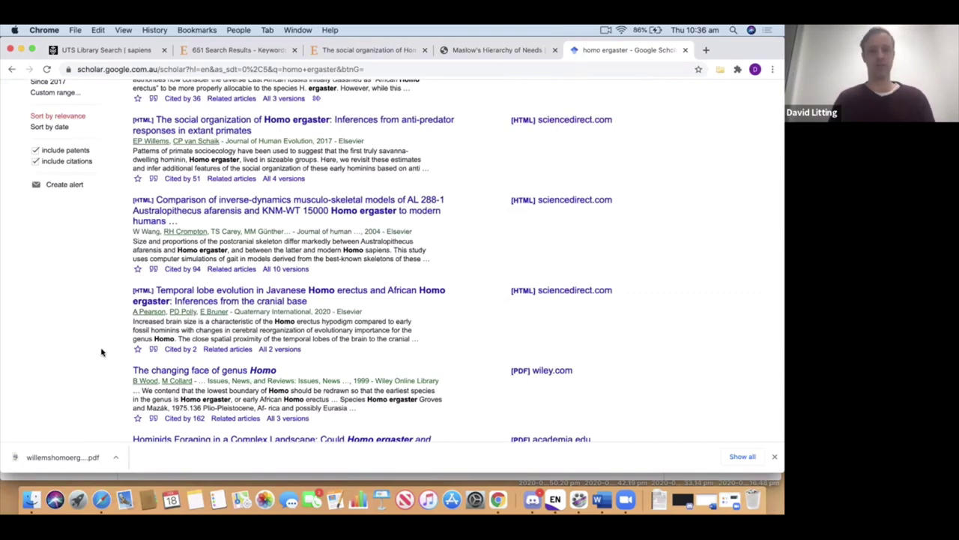
{"action": "scroll", "coordinate": [101, 352], "scroll_direction": "down", "scroll_amount": 2}
{"action": "scroll", "coordinate": [98, 356], "scroll_direction": "down", "scroll_amount": 4}
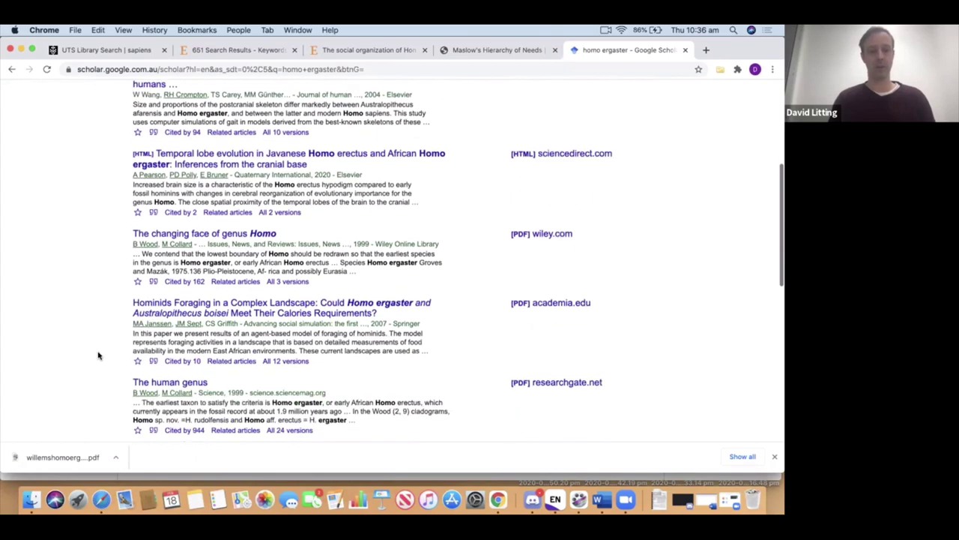
{"action": "left_click", "coordinate": [153, 360]}
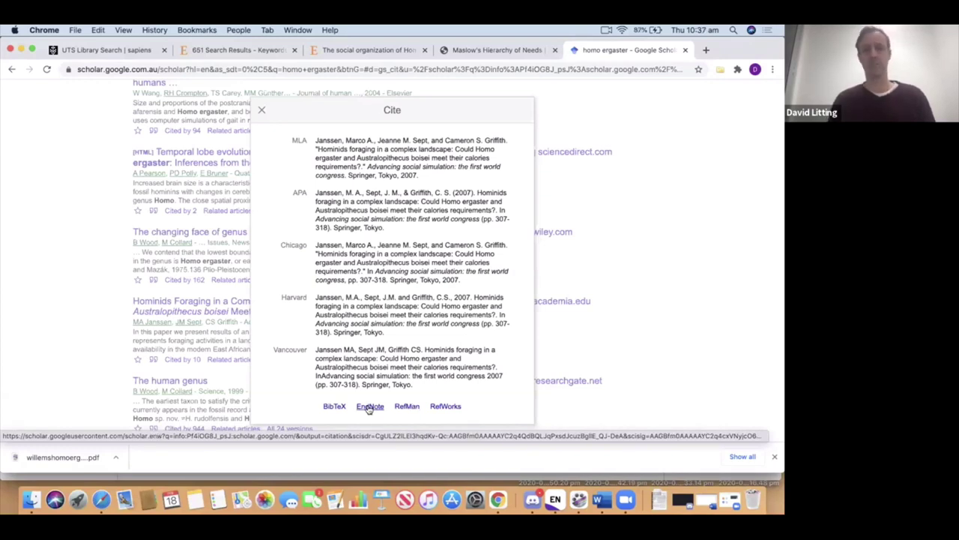
{"action": "left_click", "coordinate": [406, 405]}
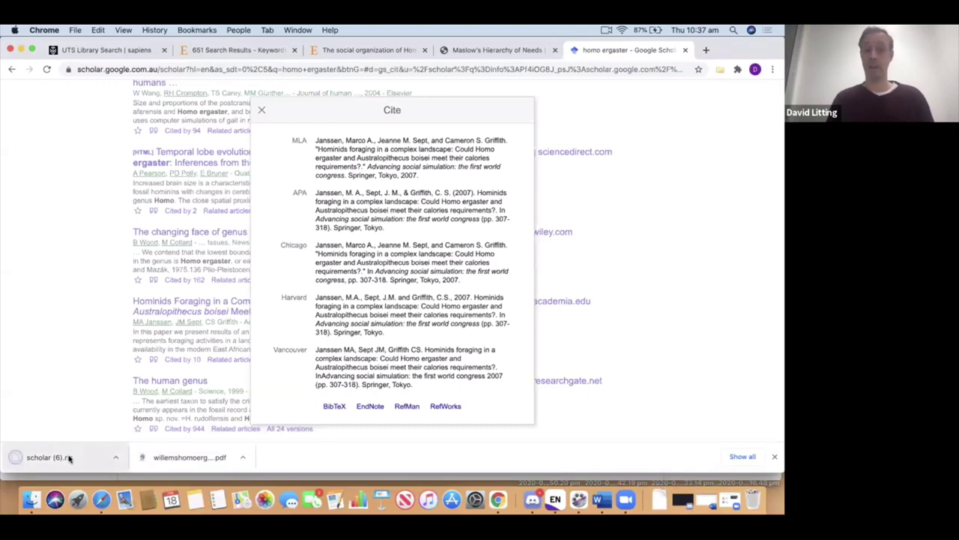
{"action": "left_click", "coordinate": [68, 458]}
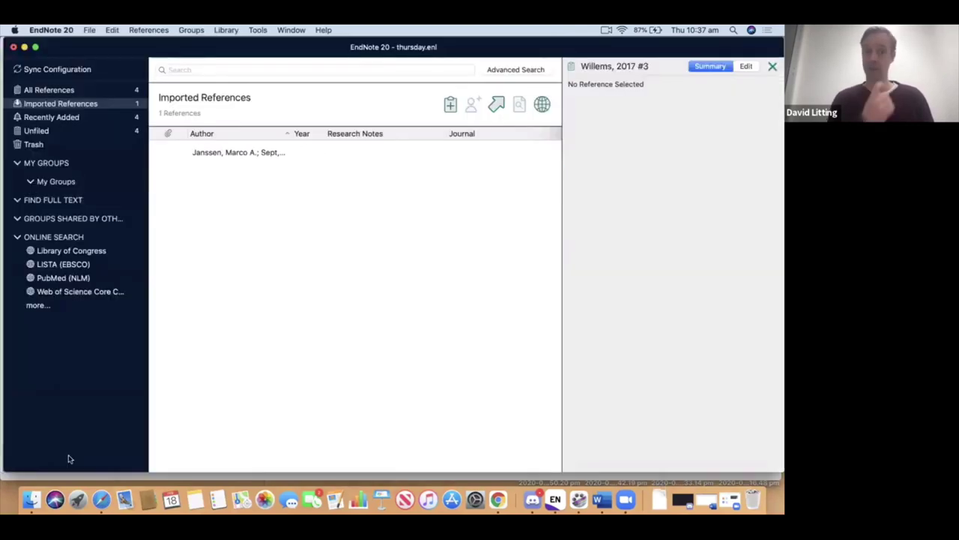
{"action": "left_click", "coordinate": [251, 153]}
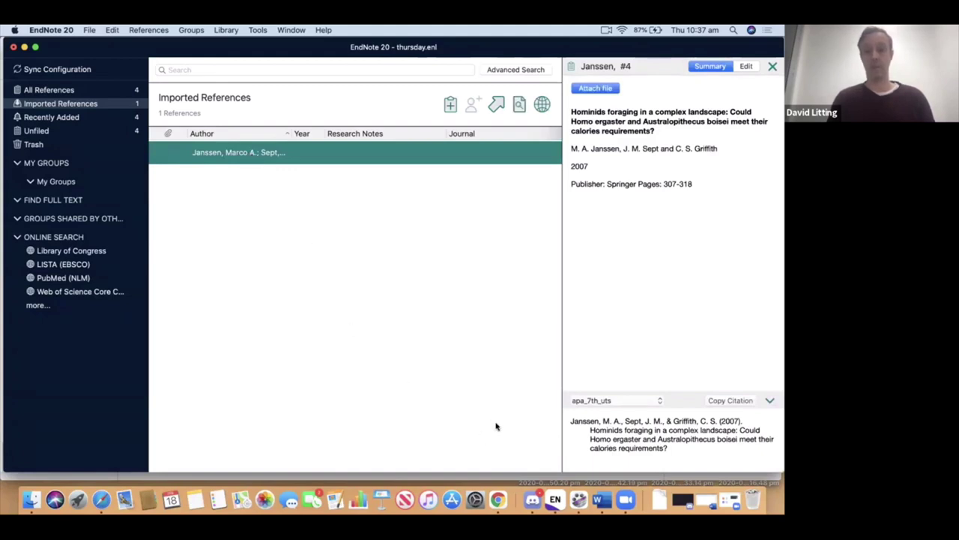
Step: In Chrome, copy the source details from the APA citation, starting at "In Advancing social simulation", and return to EndNote 20
{"action": "left_click", "coordinate": [498, 500]}
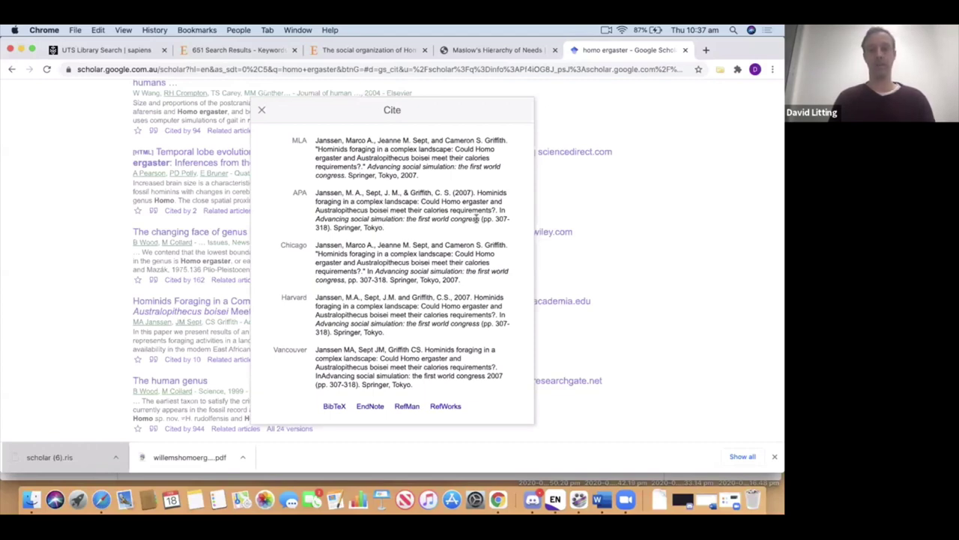
{"action": "left_click", "coordinate": [398, 231]}
{"action": "left_click_drag", "start_coordinate": [402, 230], "coordinate": [498, 211]}
{"action": "key", "text": "super+c"}
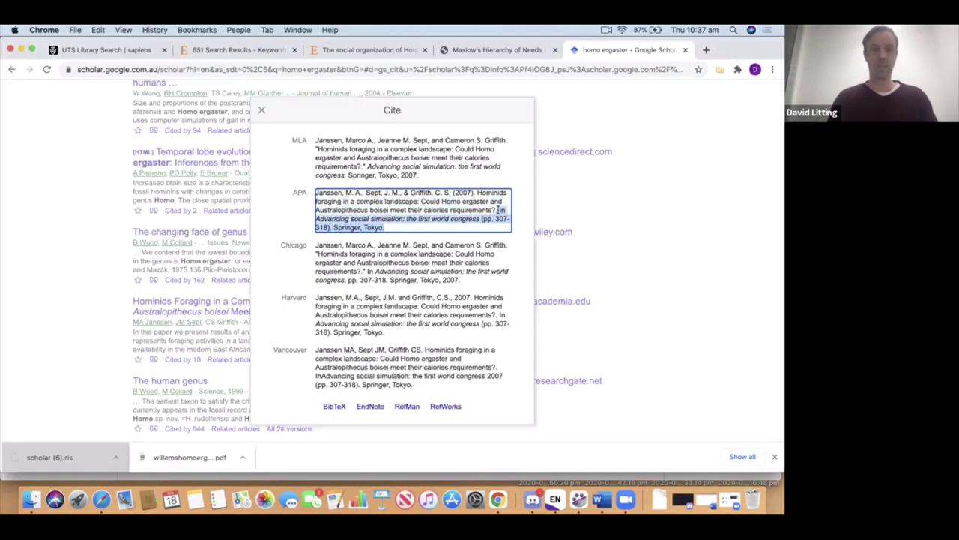
{"action": "left_click", "coordinate": [557, 499]}
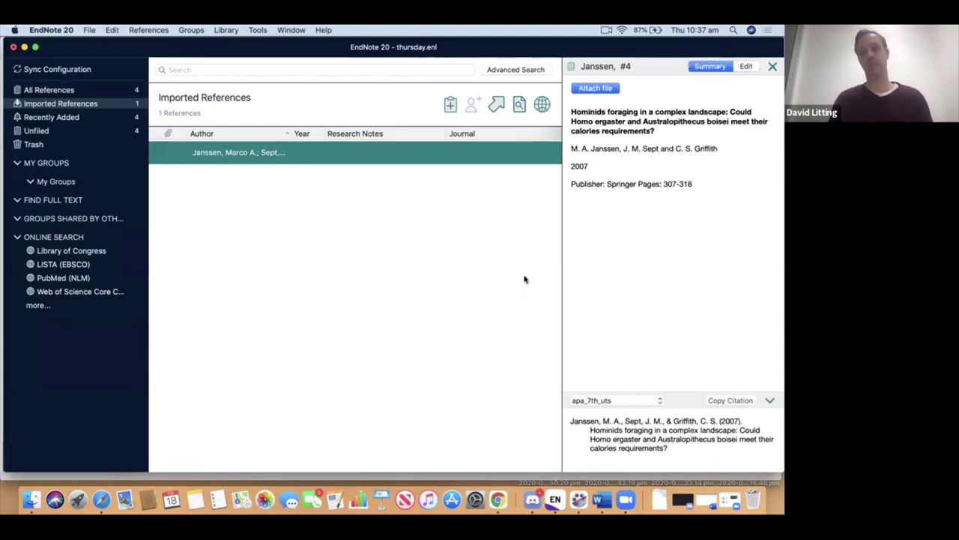
Step: Open the "Hominids foraging in a complex landscape" reference for editing and examine its reference type, conference, publication and title fields
{"action": "left_click", "coordinate": [747, 67]}
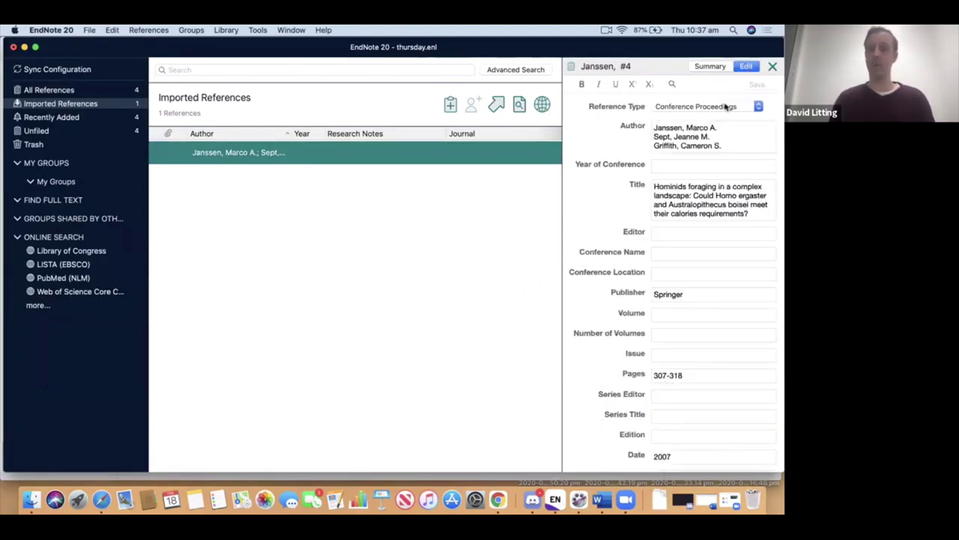
{"action": "scroll", "coordinate": [673, 222], "scroll_direction": "down", "scroll_amount": 5}
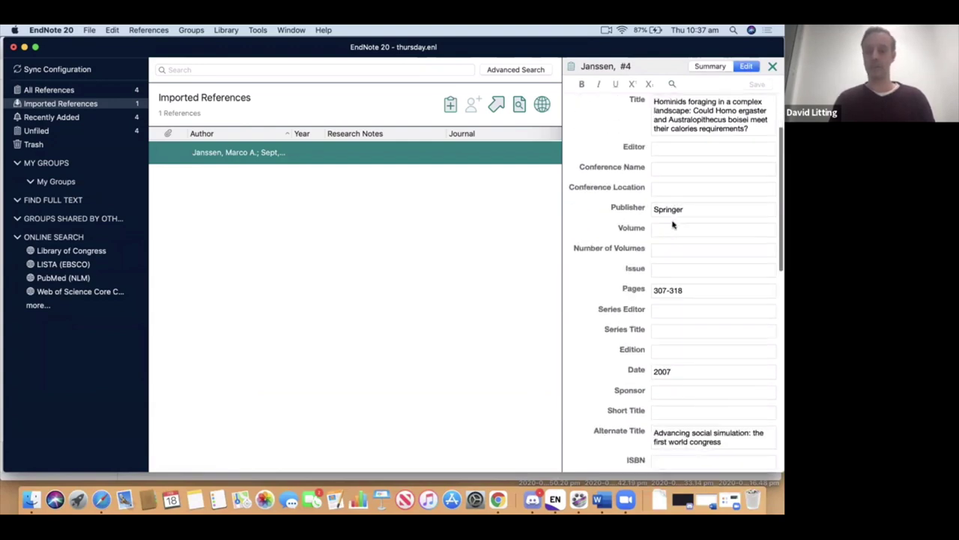
{"action": "scroll", "coordinate": [673, 221], "scroll_direction": "down", "scroll_amount": 2}
{"action": "scroll", "coordinate": [672, 222], "scroll_direction": "up", "scroll_amount": 3}
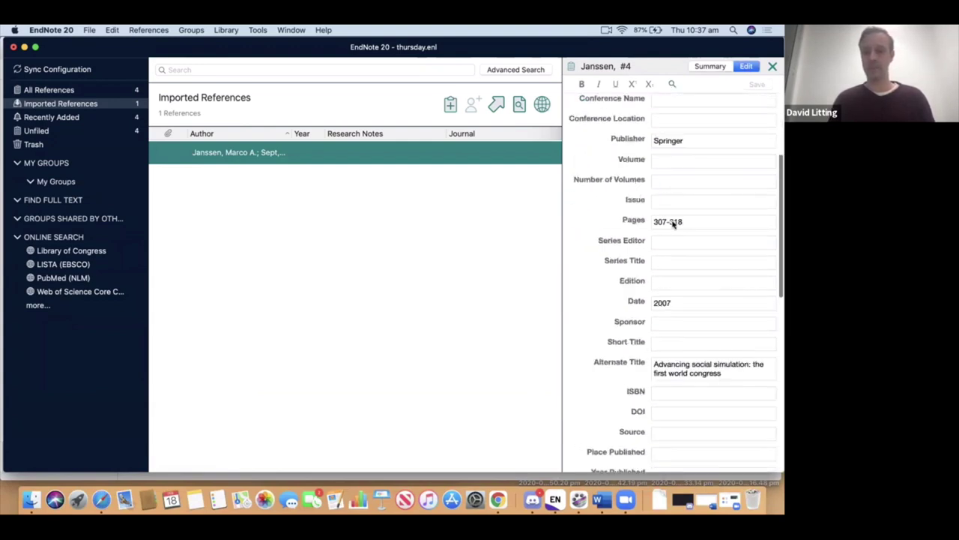
{"action": "scroll", "coordinate": [673, 222], "scroll_direction": "down", "scroll_amount": 2}
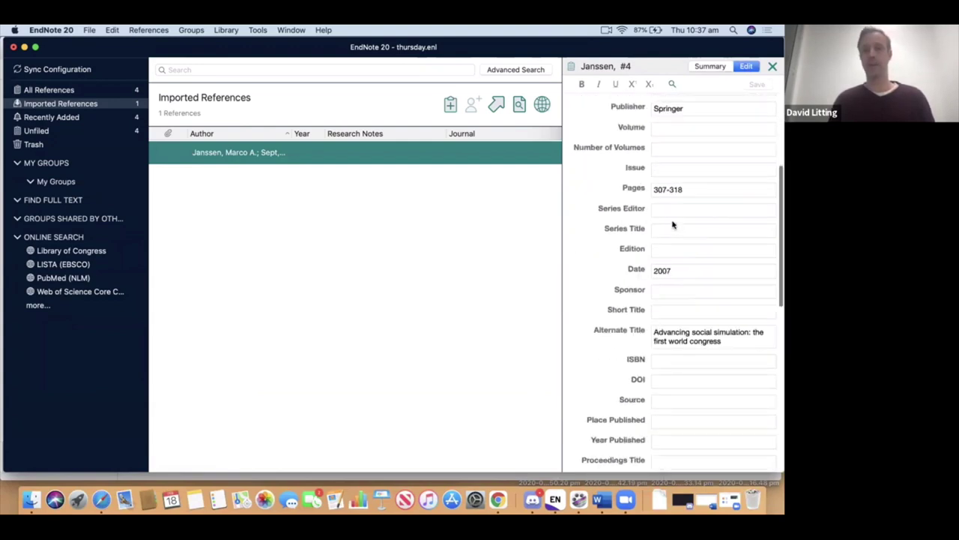
{"action": "left_click", "coordinate": [721, 335]}
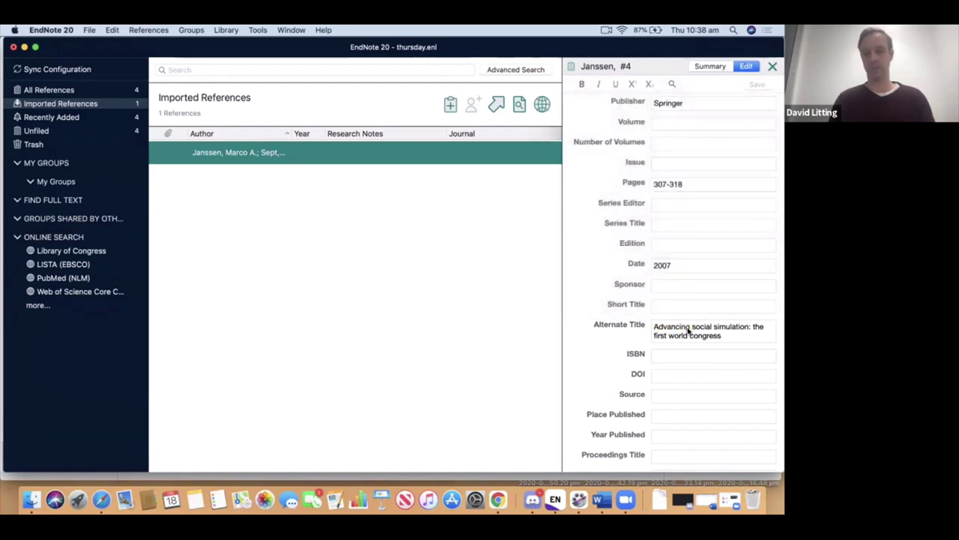
{"action": "scroll", "coordinate": [675, 325], "scroll_direction": "up", "scroll_amount": 2}
{"action": "scroll", "coordinate": [676, 324], "scroll_direction": "up", "scroll_amount": 3}
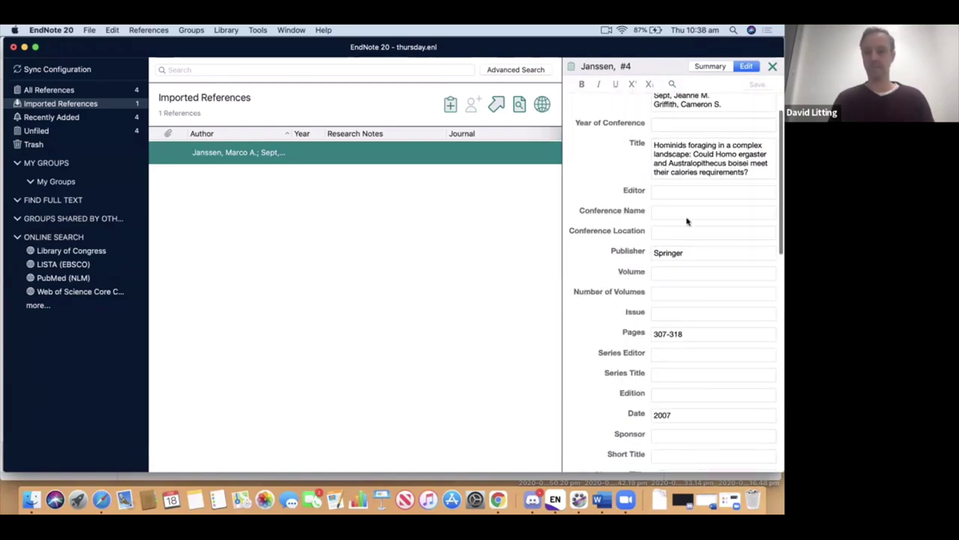
{"action": "scroll", "coordinate": [680, 220], "scroll_direction": "down", "scroll_amount": 2}
{"action": "scroll", "coordinate": [681, 220], "scroll_direction": "down", "scroll_amount": 3}
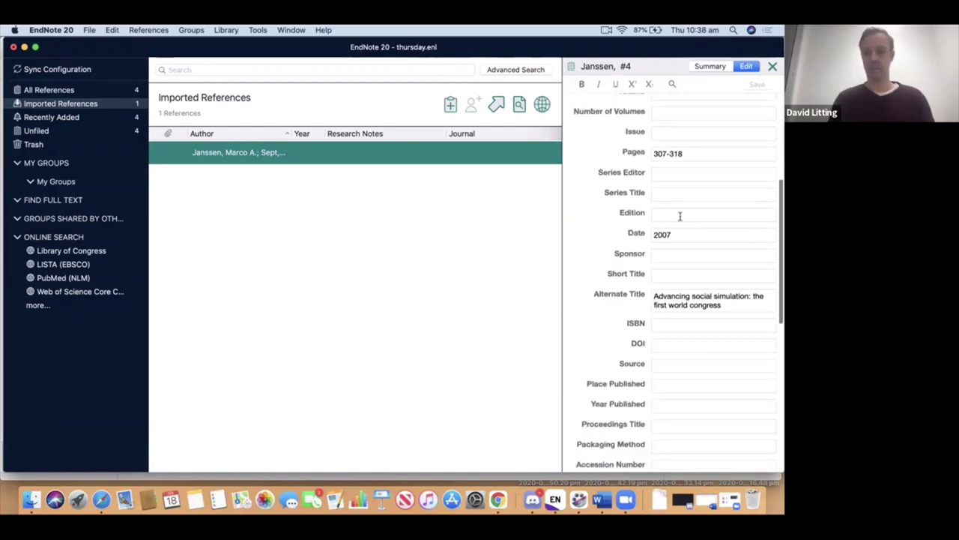
Step: Paste the copied source details into the Conference Name field of the "Hominids foraging in a complex landscape" reference
{"action": "left_click", "coordinate": [665, 299]}
{"action": "left_click", "coordinate": [710, 306]}
{"action": "left_click", "coordinate": [710, 306]}
{"action": "left_click", "coordinate": [724, 306]}
{"action": "scroll", "coordinate": [719, 281], "scroll_direction": "up", "scroll_amount": 5}
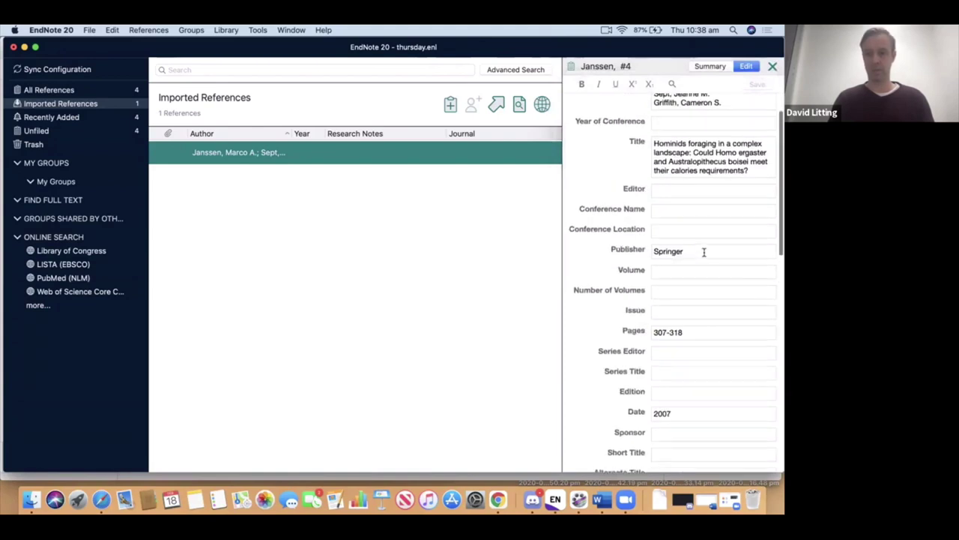
{"action": "left_click", "coordinate": [670, 210]}
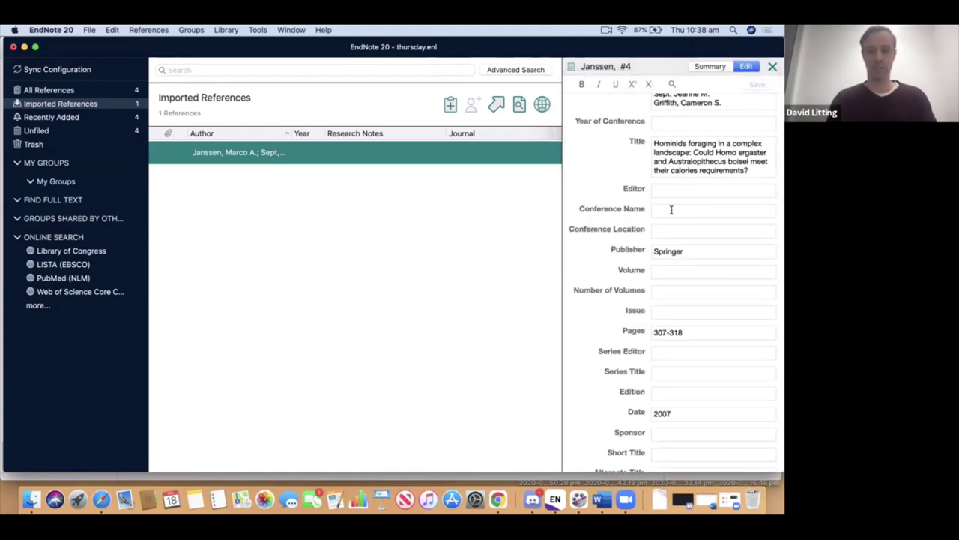
{"action": "key", "text": "super+v"}
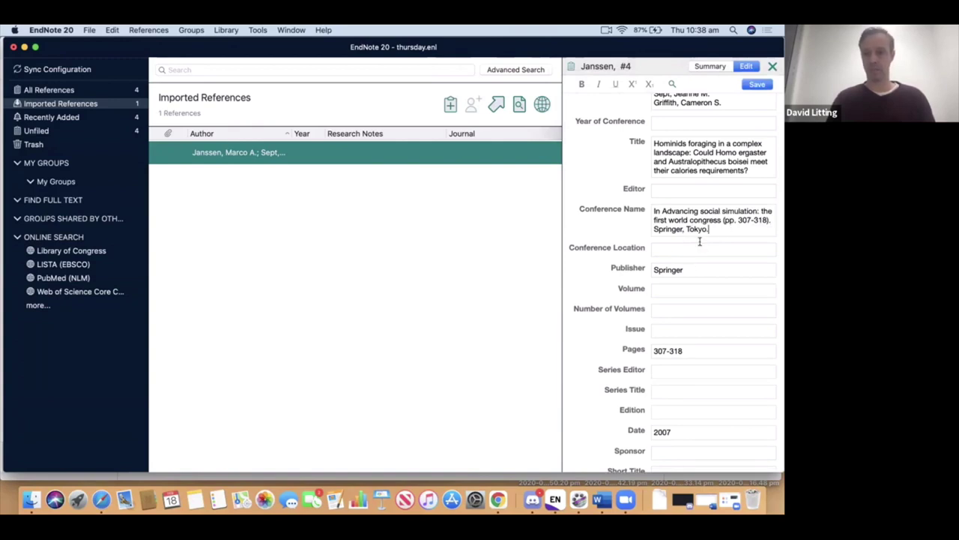
Step: Trim the Conference Name to "Advancing social simulation: the first world congress", save the reference and check its summary
{"action": "left_click", "coordinate": [662, 210]}
{"action": "key", "text": "BackSpace"}
{"action": "key", "text": "BackSpace"}
{"action": "key", "text": "BackSpace"}
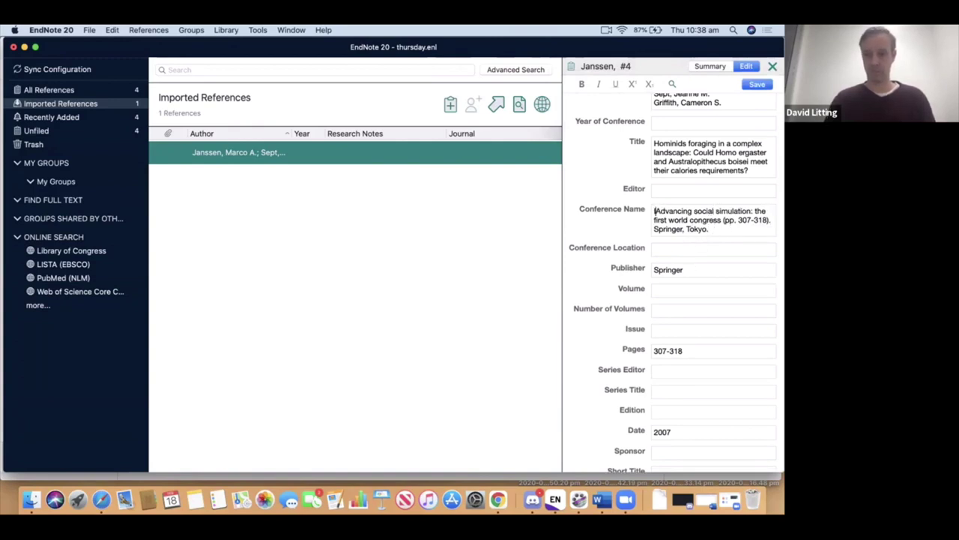
{"action": "left_click", "coordinate": [712, 237]}
{"action": "key", "text": "BackSpace"}
{"action": "key", "text": "BackSpace"}
{"action": "key", "text": "BackSpace"}
{"action": "key", "text": "BackSpace"}
{"action": "key", "text": "BackSpace"}
{"action": "key", "text": "BackSpace"}
{"action": "key", "text": "BackSpace"}
{"action": "key", "text": "BackSpace"}
{"action": "key", "text": "BackSpace"}
{"action": "key", "text": "BackSpace"}
{"action": "key", "text": "BackSpace"}
{"action": "key", "text": "BackSpace"}
{"action": "key", "text": "BackSpace"}
{"action": "key", "text": "BackSpace"}
{"action": "key", "text": "BackSpace"}
{"action": "key", "text": "BackSpace"}
{"action": "key", "text": "BackSpace"}
{"action": "key", "text": "BackSpace"}
{"action": "key", "text": "BackSpace"}
{"action": "key", "text": "BackSpace"}
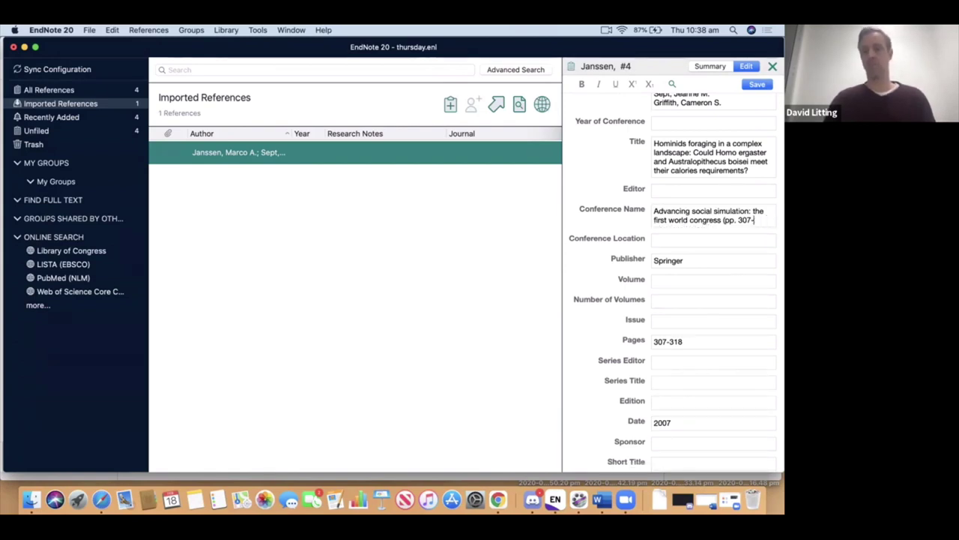
{"action": "key", "text": "BackSpace"}
{"action": "key", "text": "BackSpace"}
{"action": "key", "text": "BackSpace"}
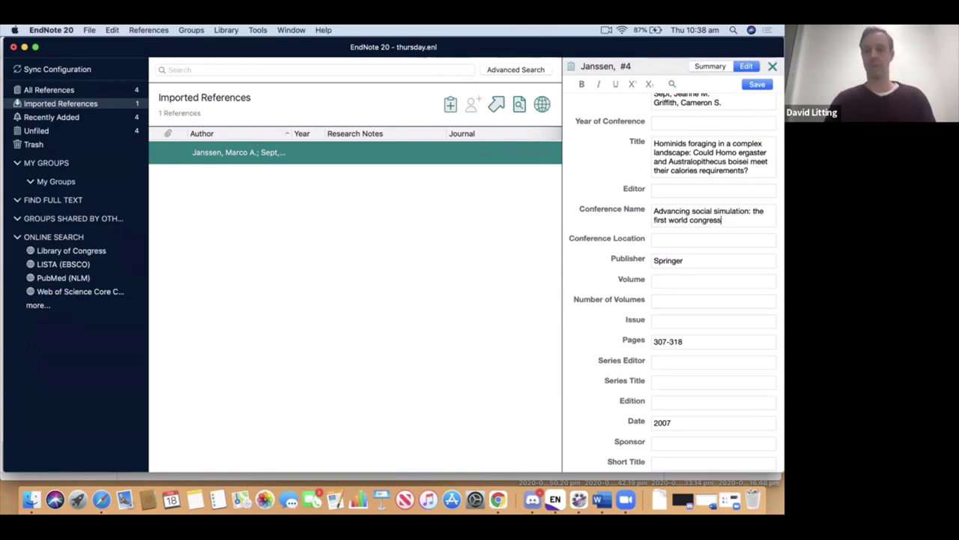
{"action": "left_click", "coordinate": [758, 86]}
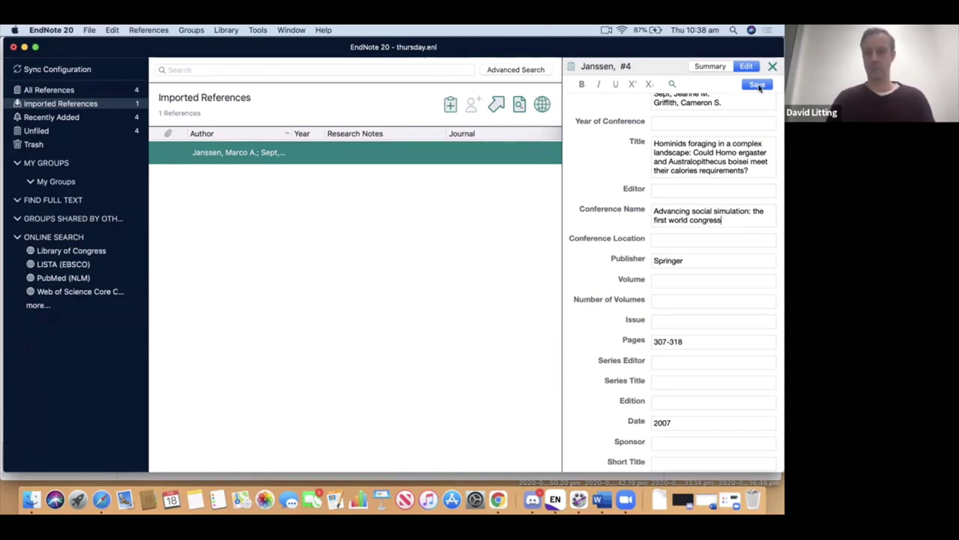
{"action": "left_click", "coordinate": [757, 86]}
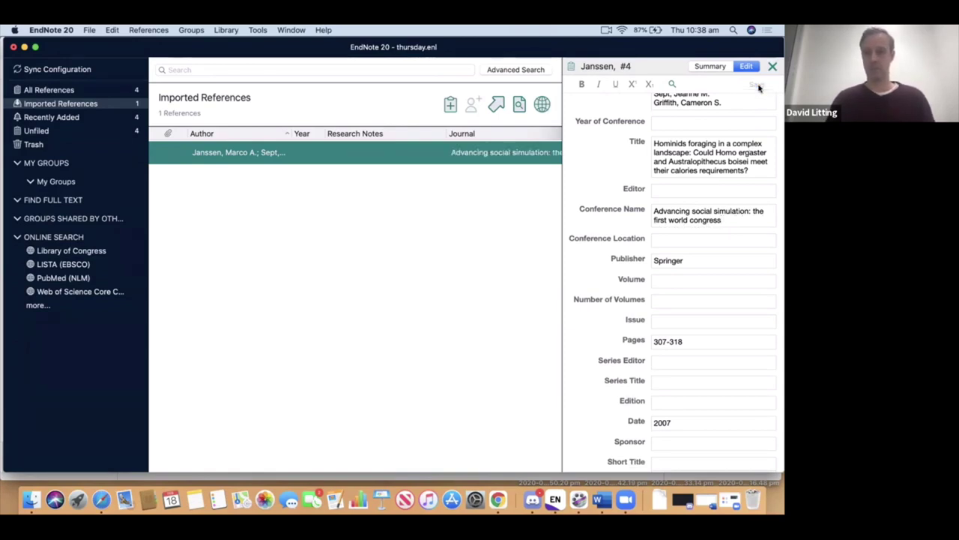
{"action": "left_click", "coordinate": [712, 68]}
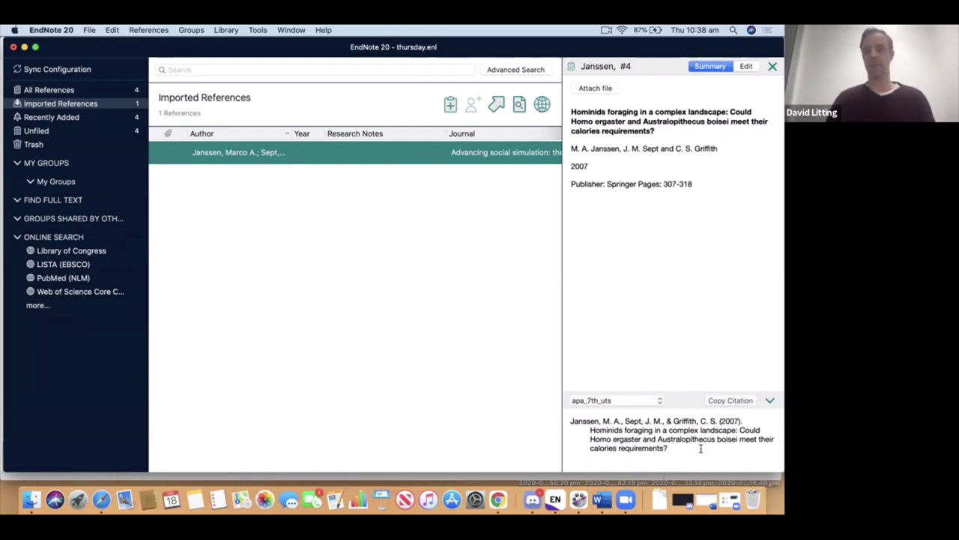
Step: Set the reference's Conference Location to Tokyo, save it and check the summary
{"action": "left_click", "coordinate": [747, 67]}
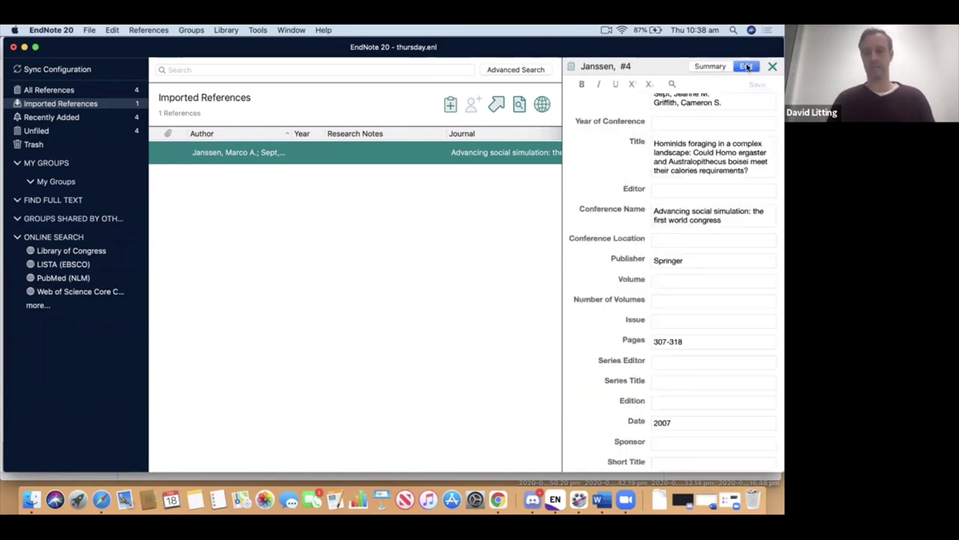
{"action": "left_click", "coordinate": [703, 241]}
{"action": "type", "text": "Tokyo"}
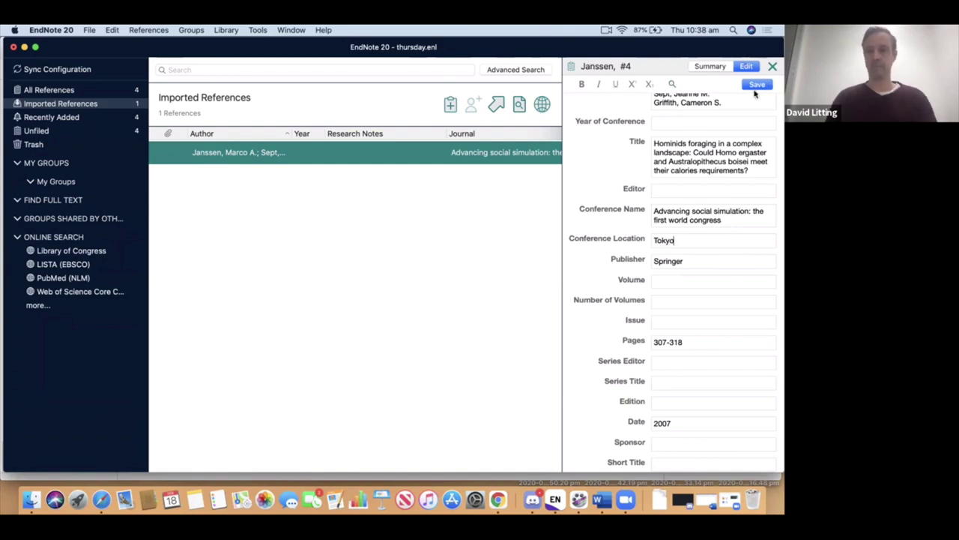
{"action": "left_click", "coordinate": [766, 85]}
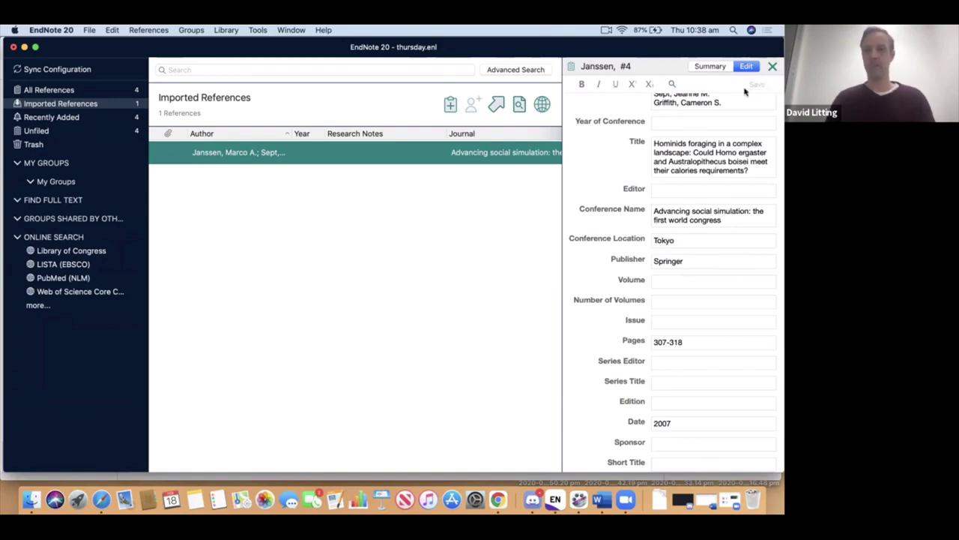
{"action": "left_click", "coordinate": [704, 68]}
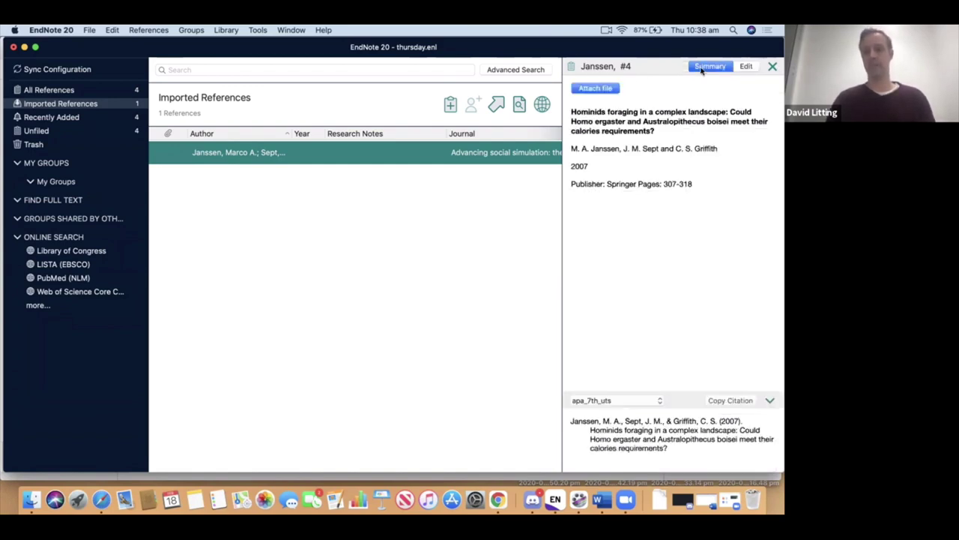
Step: Change the reference type from Conference Proceedings to Conference Paper, save it and check the formatted apa_7th_uts citation
{"action": "left_click", "coordinate": [745, 66]}
{"action": "scroll", "coordinate": [664, 122], "scroll_direction": "up", "scroll_amount": 3}
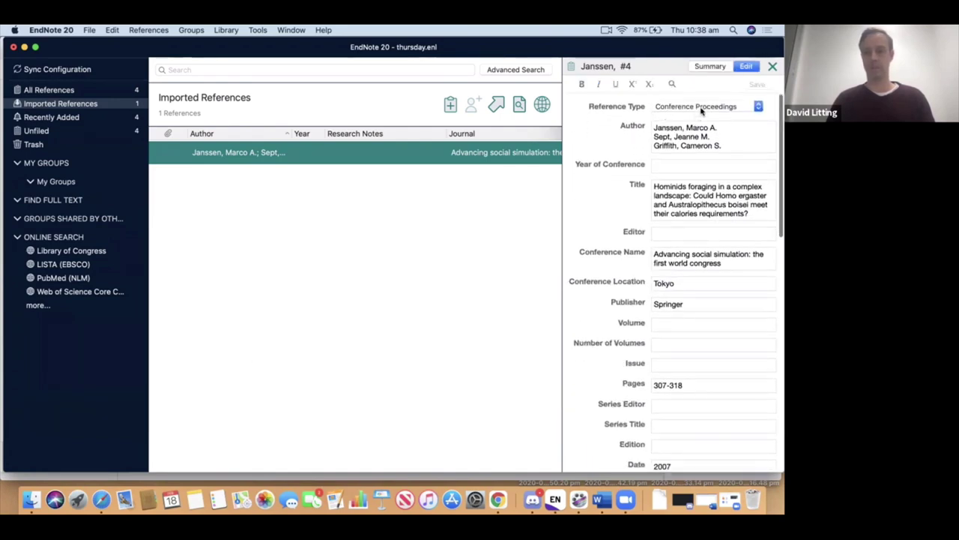
{"action": "left_click", "coordinate": [701, 106]}
{"action": "left_click", "coordinate": [701, 97]}
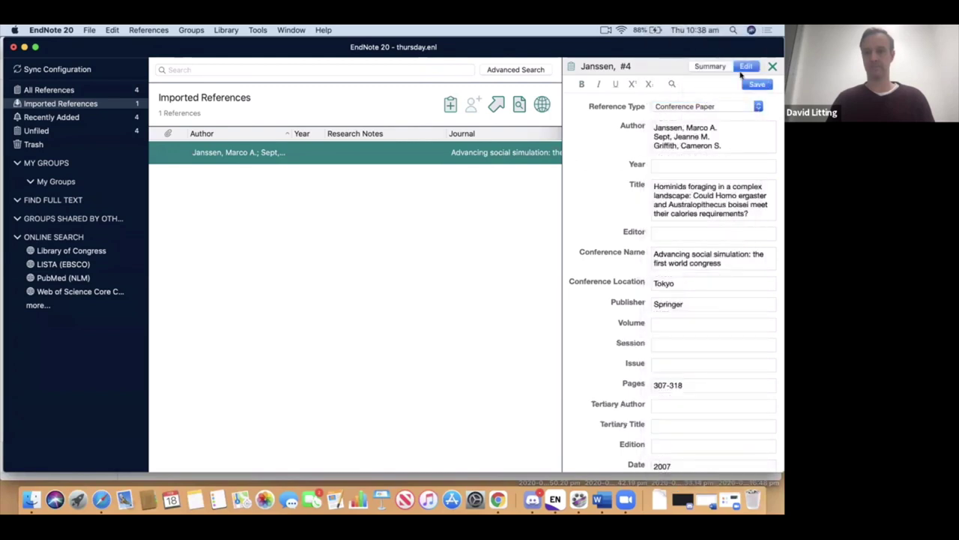
{"action": "left_click", "coordinate": [753, 84]}
{"action": "left_click", "coordinate": [710, 66]}
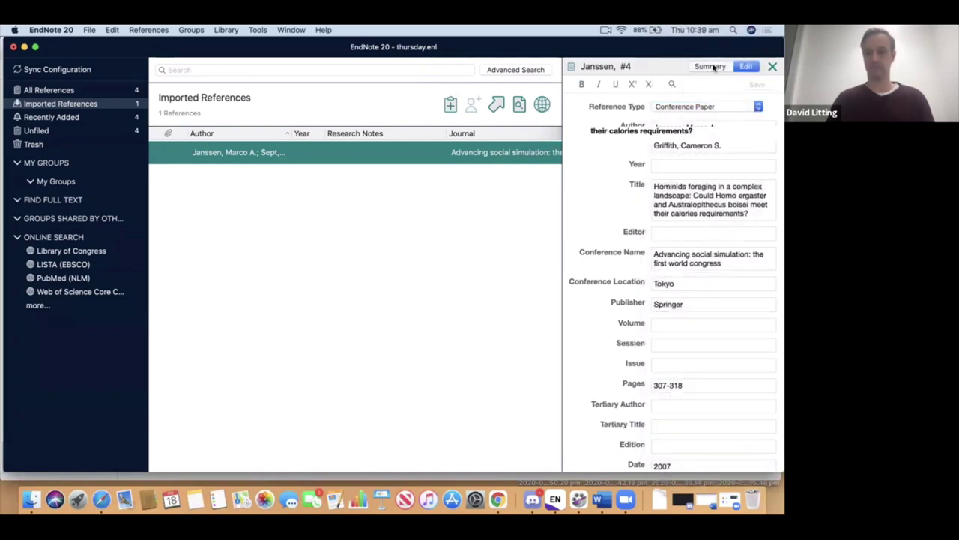
{"action": "left_click", "coordinate": [532, 394]}
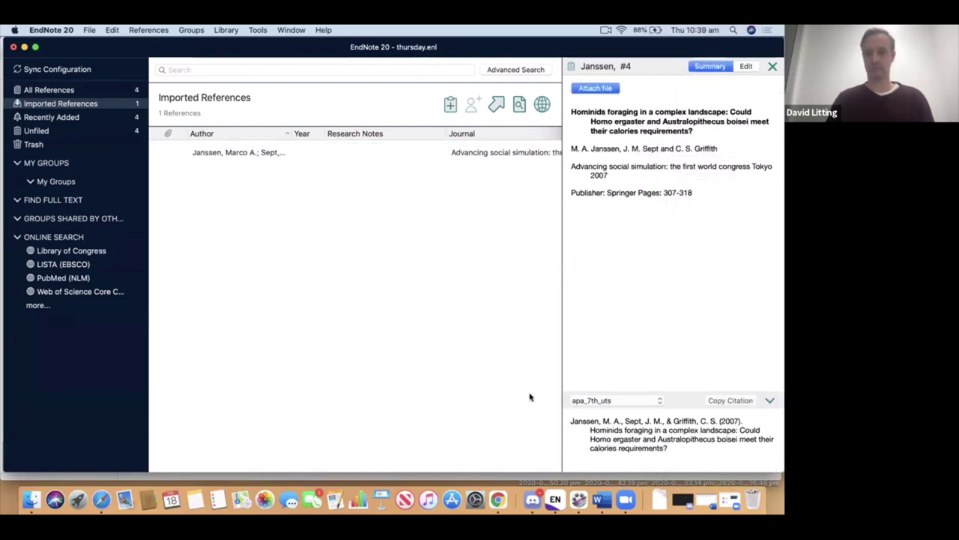
{"action": "left_click", "coordinate": [445, 156]}
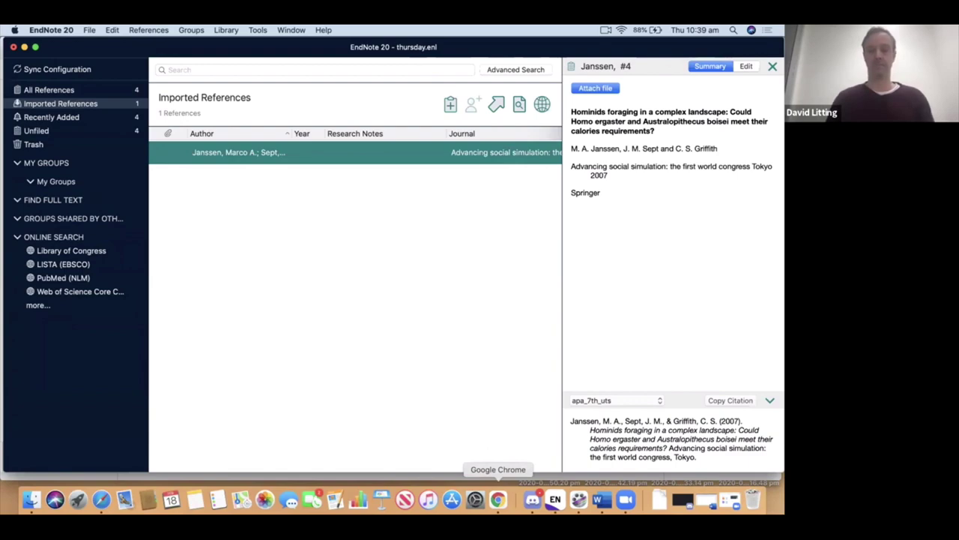
Step: In Chrome, close the Google Scholar citation window and copy the full URL of the SimplyPsychology "Maslow's Hierarchy of Needs" page
{"action": "left_click", "coordinate": [497, 500]}
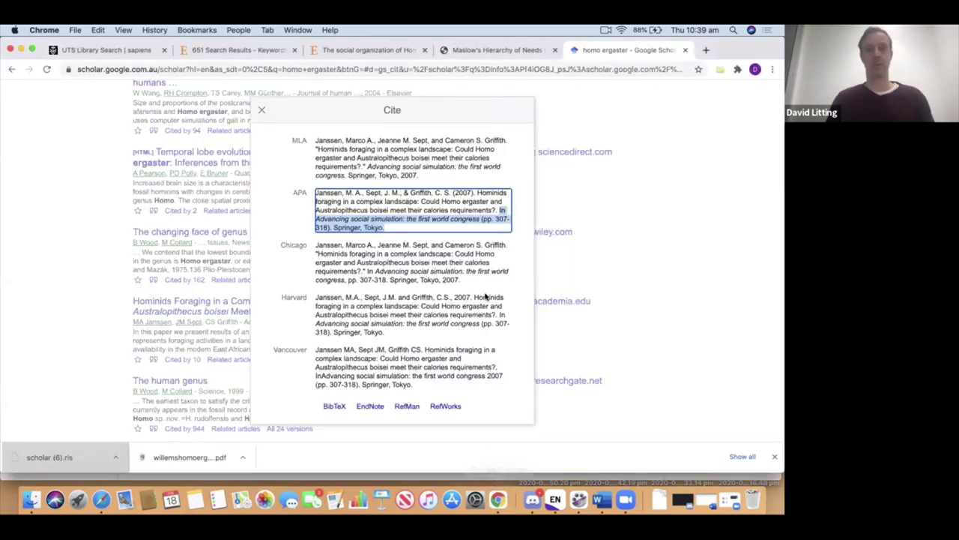
{"action": "left_click", "coordinate": [266, 111]}
{"action": "left_click", "coordinate": [494, 50]}
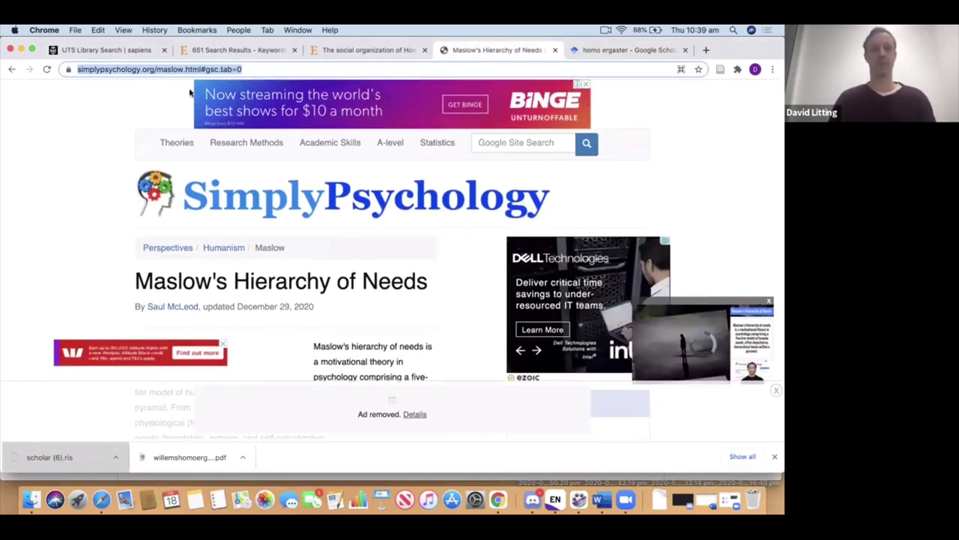
{"action": "left_click", "coordinate": [177, 69]}
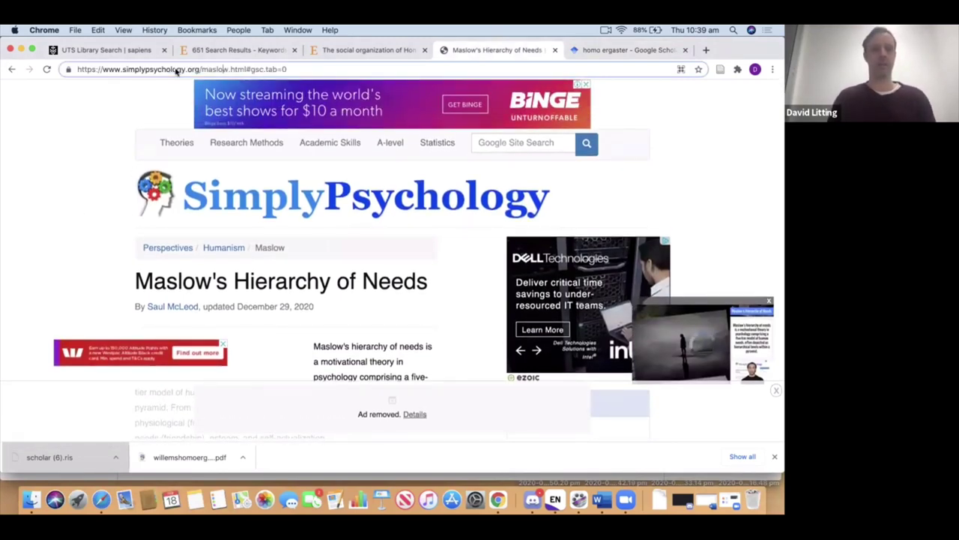
{"action": "left_click_drag", "start_coordinate": [301, 69], "coordinate": [67, 68]}
{"action": "key", "text": "super+c"}
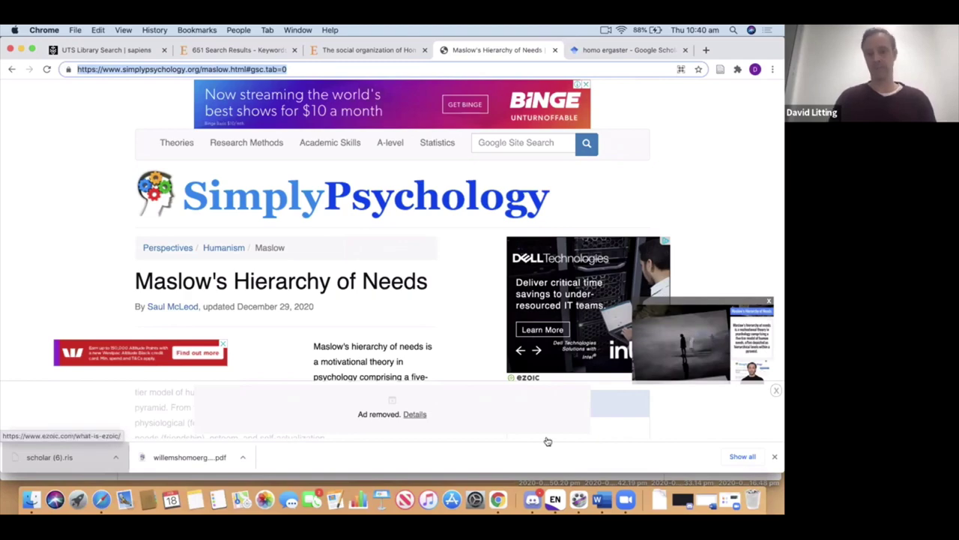
Step: In EndNote 20, create a new reference and set its type to Web Page
{"action": "left_click", "coordinate": [555, 499]}
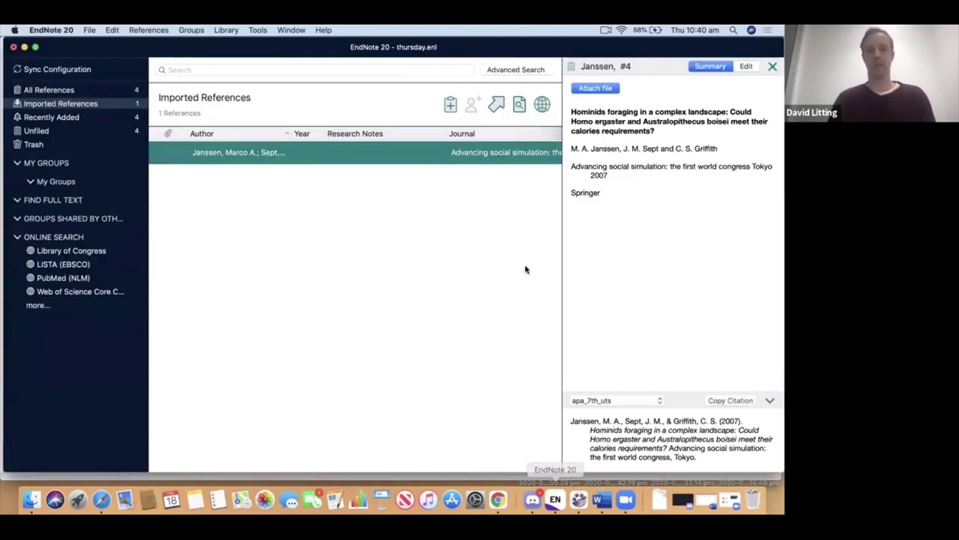
{"action": "left_click", "coordinate": [450, 105]}
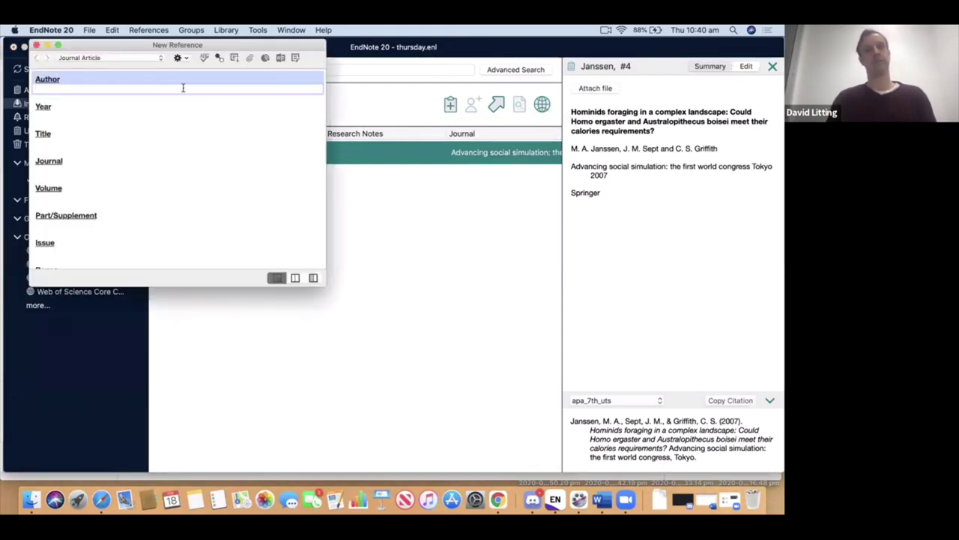
{"action": "left_click", "coordinate": [152, 61]}
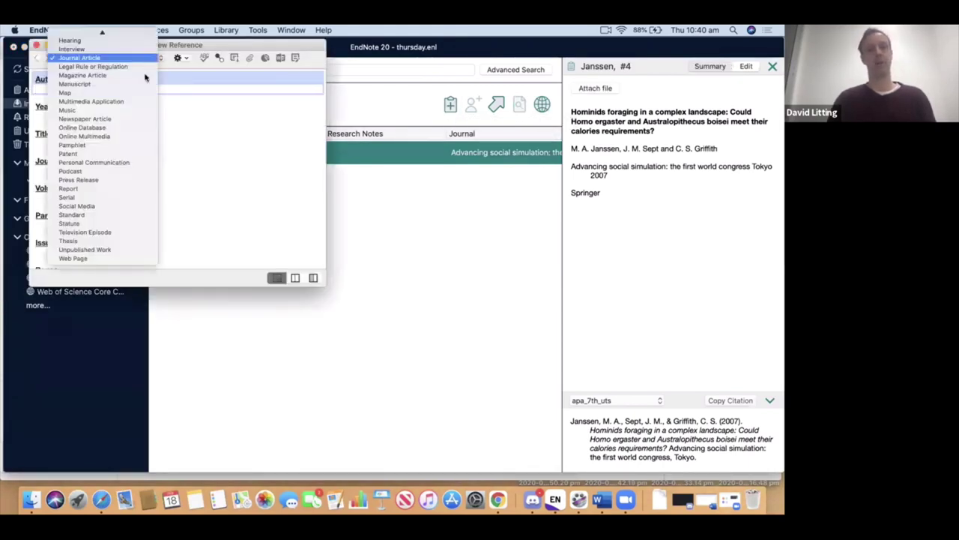
{"action": "left_click", "coordinate": [102, 258]}
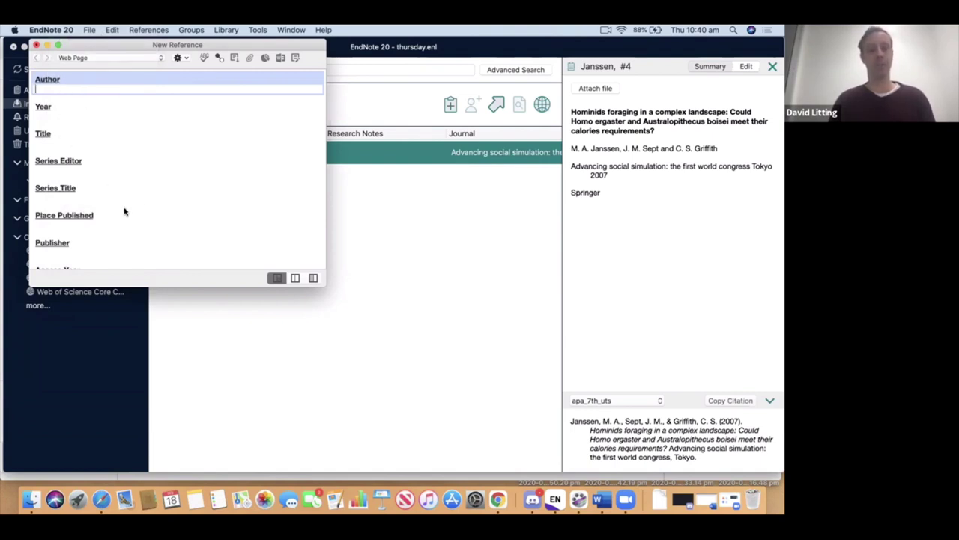
{"action": "scroll", "coordinate": [156, 208], "scroll_direction": "down", "scroll_amount": 6}
{"action": "scroll", "coordinate": [159, 211], "scroll_direction": "down", "scroll_amount": 8}
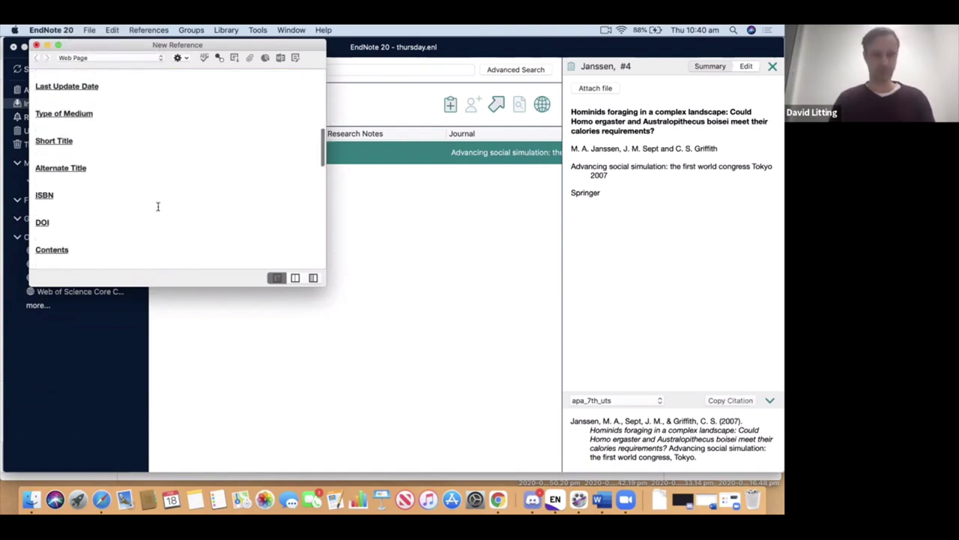
{"action": "scroll", "coordinate": [137, 206], "scroll_direction": "down", "scroll_amount": 3}
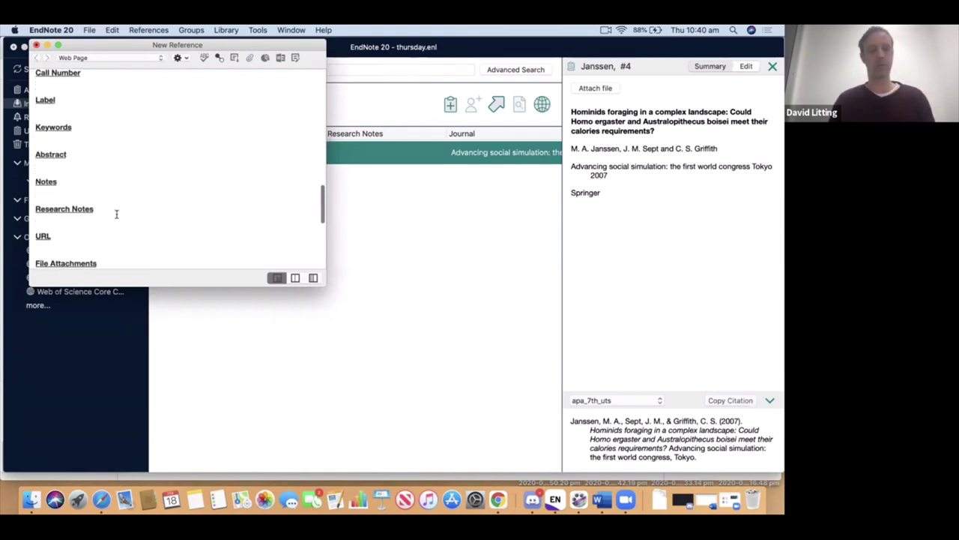
{"action": "left_click", "coordinate": [82, 242]}
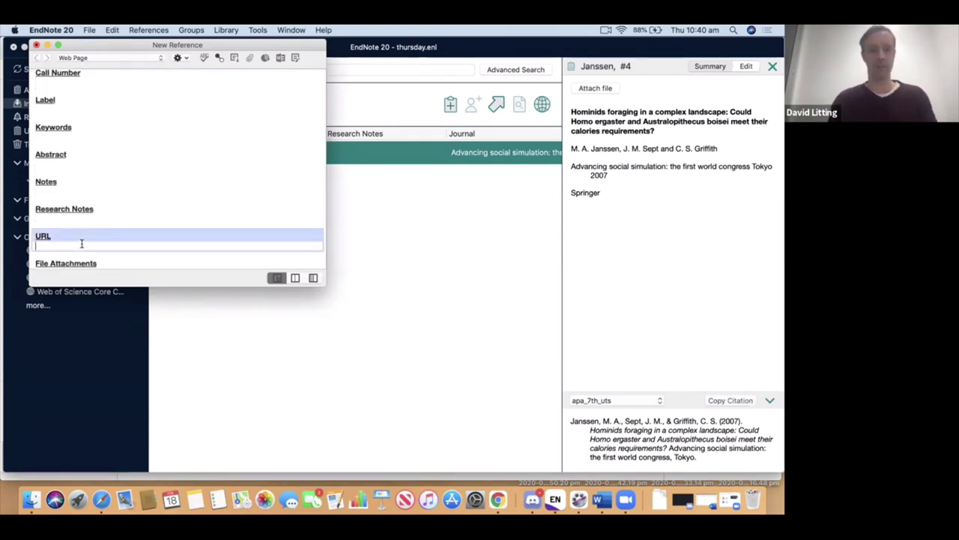
{"action": "key", "text": "super+v"}
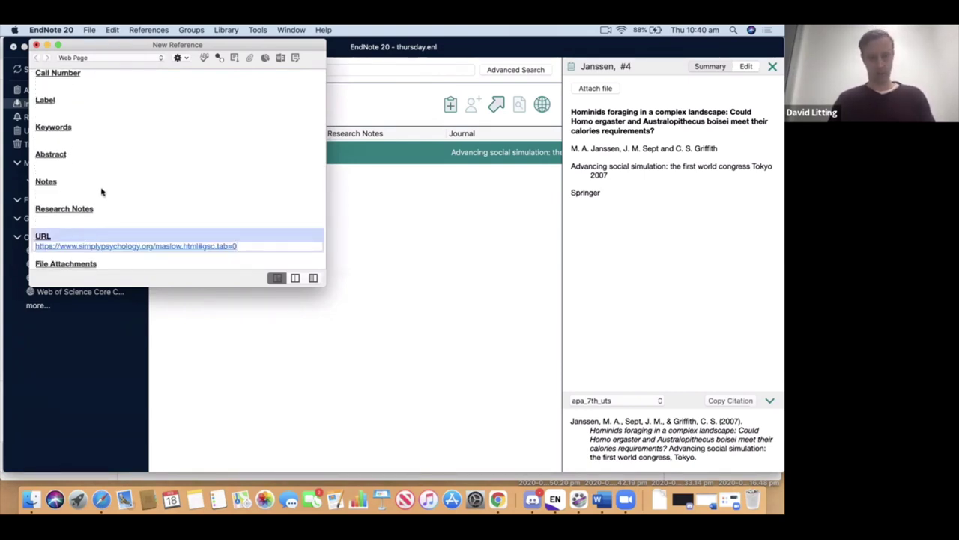
Step: Copy the heading "Maslow's Hierarchy of Needs" from the page in Chrome and paste it into the new EndNote 20 reference's Title field
{"action": "left_click", "coordinate": [498, 498]}
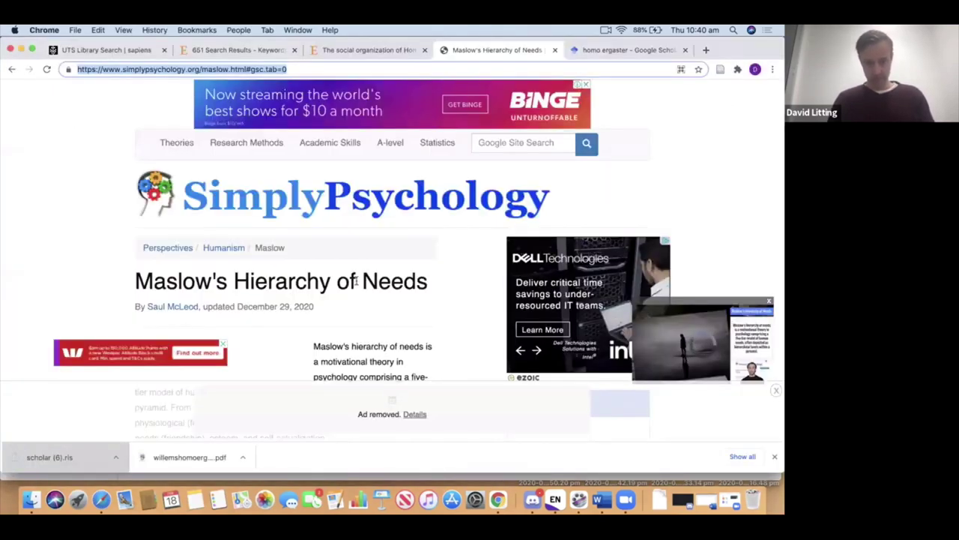
{"action": "left_click_drag", "start_coordinate": [427, 284], "coordinate": [141, 276]}
{"action": "key", "text": "super+c"}
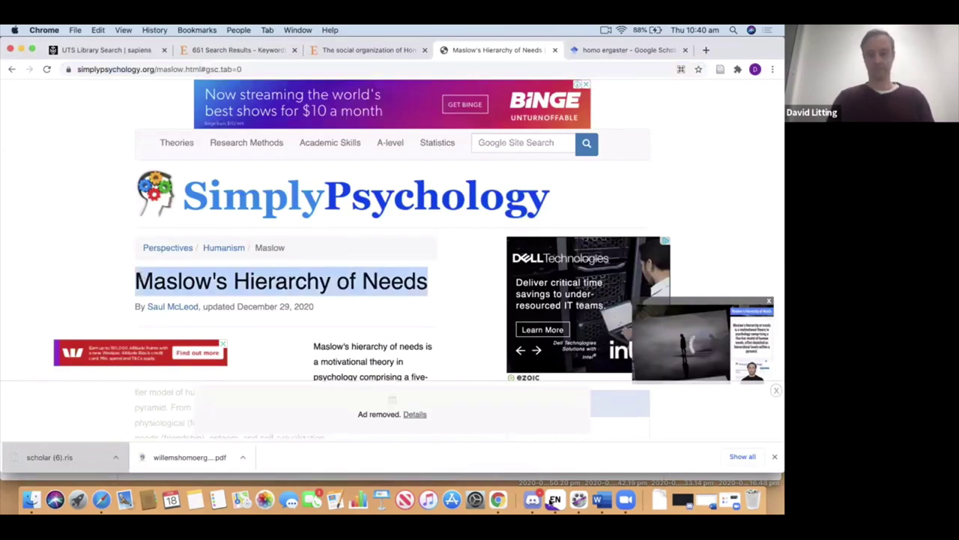
{"action": "left_click", "coordinate": [555, 499]}
{"action": "scroll", "coordinate": [265, 243], "scroll_direction": "up", "scroll_amount": 5}
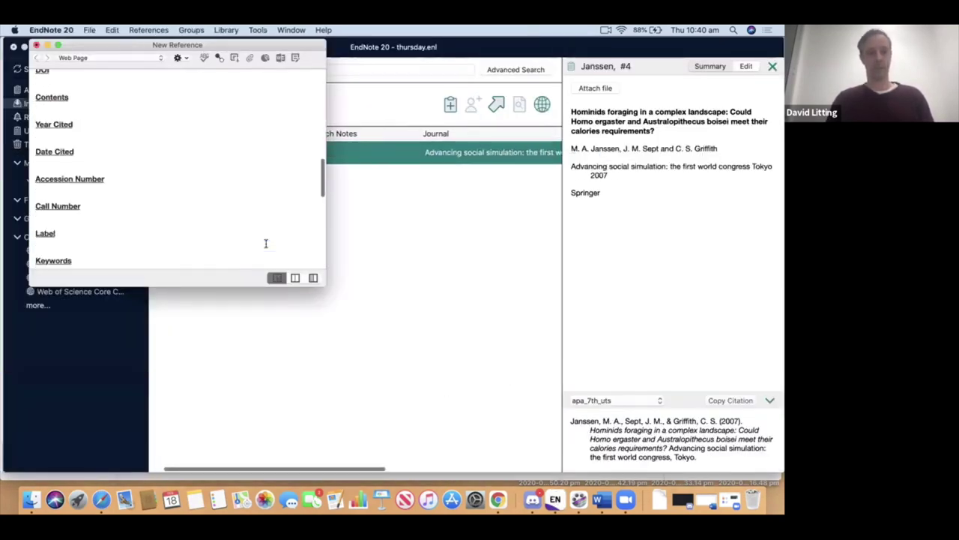
{"action": "scroll", "coordinate": [265, 243], "scroll_direction": "up", "scroll_amount": 10}
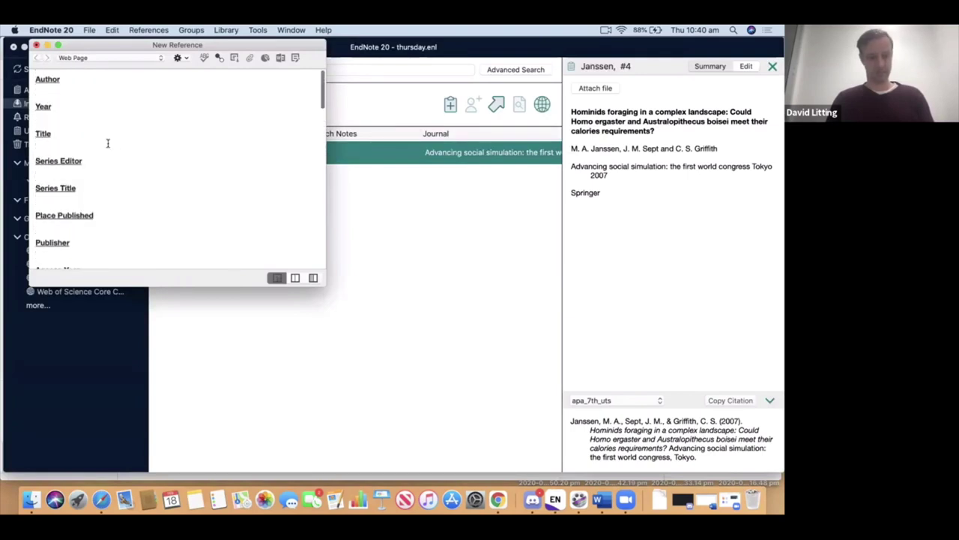
{"action": "left_click", "coordinate": [98, 142]}
{"action": "key", "text": "super+v"}
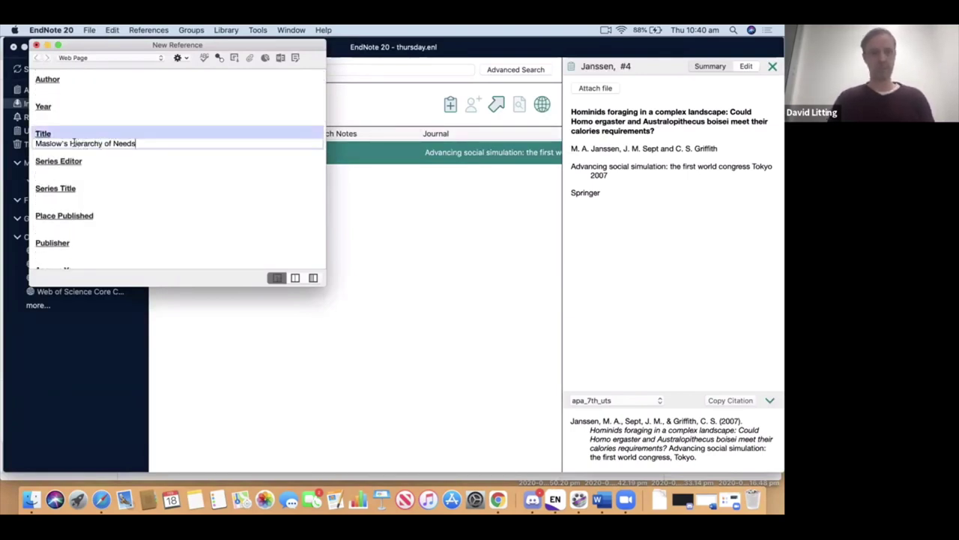
Step: Change the web page reference's Title to sentence case: "Maslow's hierarchy of needs"
{"action": "key", "text": "Delete"}
{"action": "type", "text": "h"}
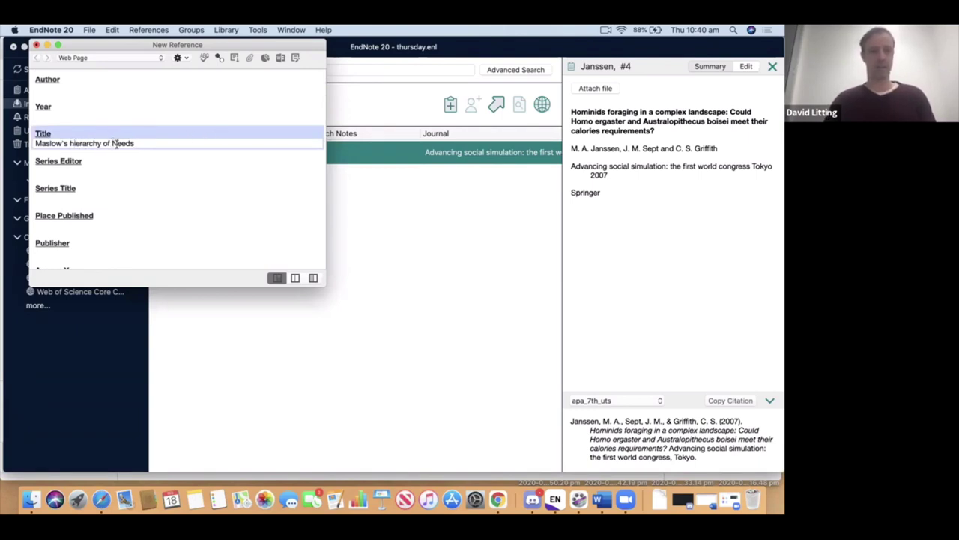
{"action": "left_click", "coordinate": [116, 144]}
{"action": "key", "text": "BackSpace"}
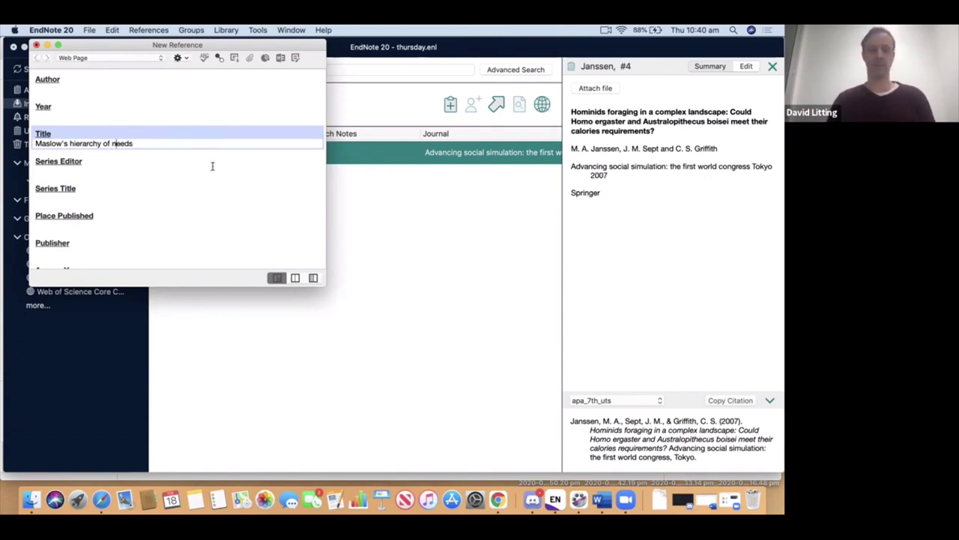
Step: Check the page's update date in Chrome and enter 2020 as the Year of the new EndNote 20 reference
{"action": "left_click", "coordinate": [92, 115]}
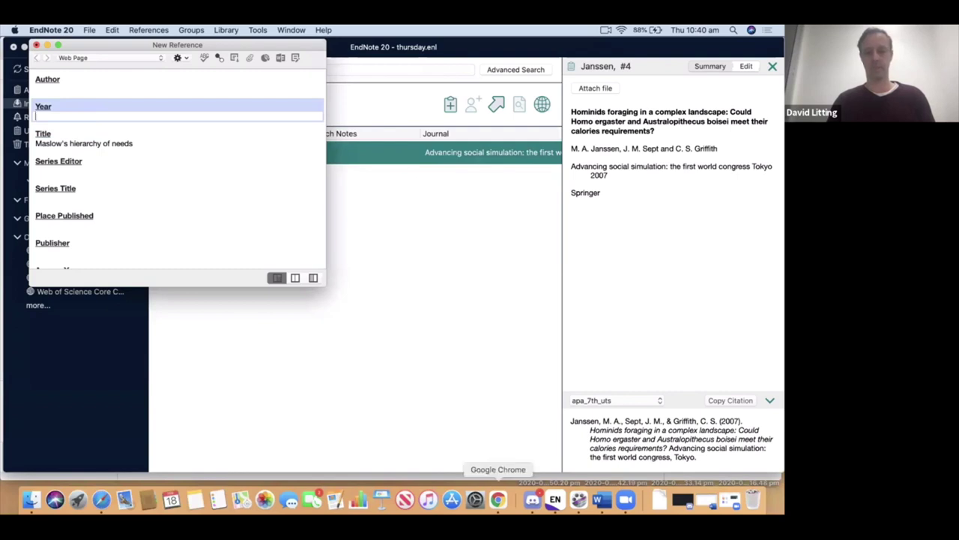
{"action": "left_click", "coordinate": [499, 498]}
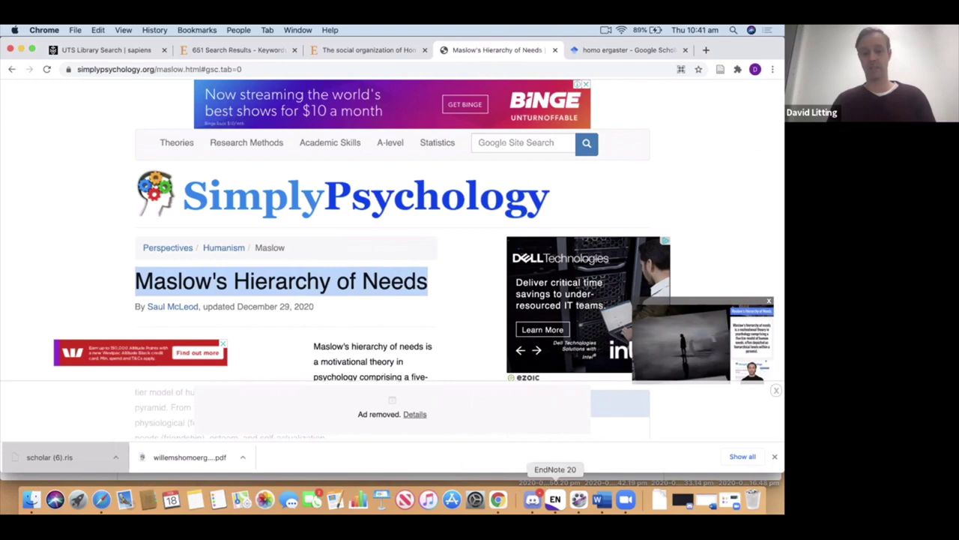
{"action": "left_click", "coordinate": [555, 499]}
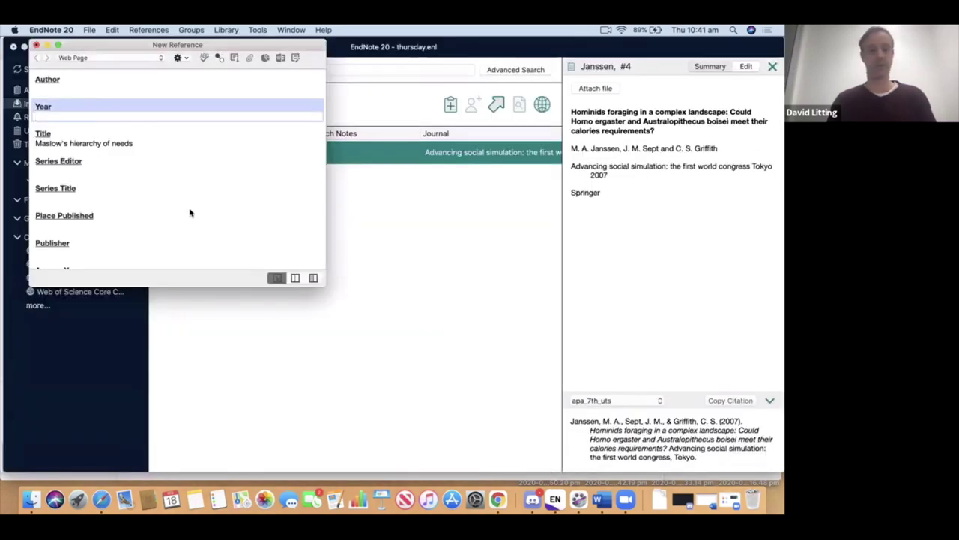
{"action": "type", "text": "2020"}
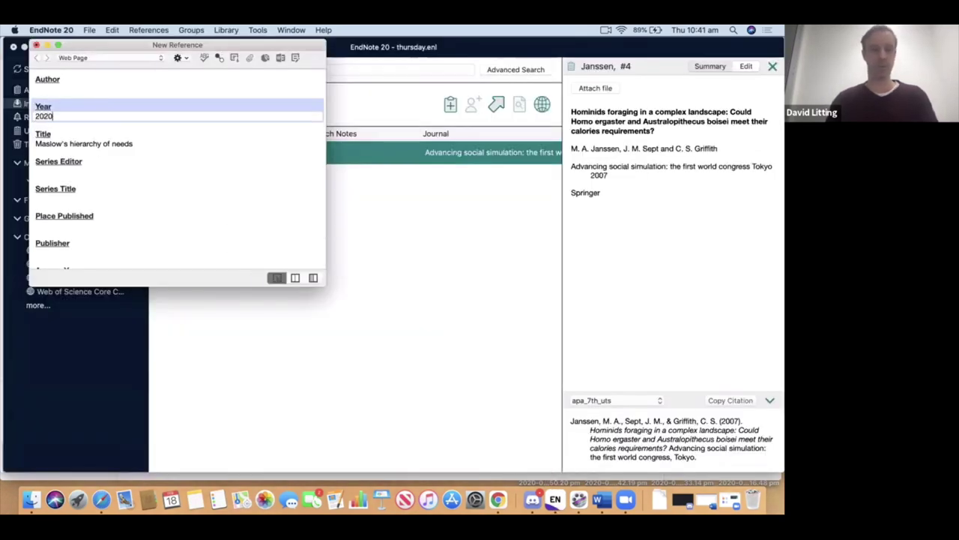
Step: Enter "December 29" in the Last Update Date field of the web page reference
{"action": "left_click", "coordinate": [122, 199]}
{"action": "scroll", "coordinate": [122, 199], "scroll_direction": "down", "scroll_amount": 8}
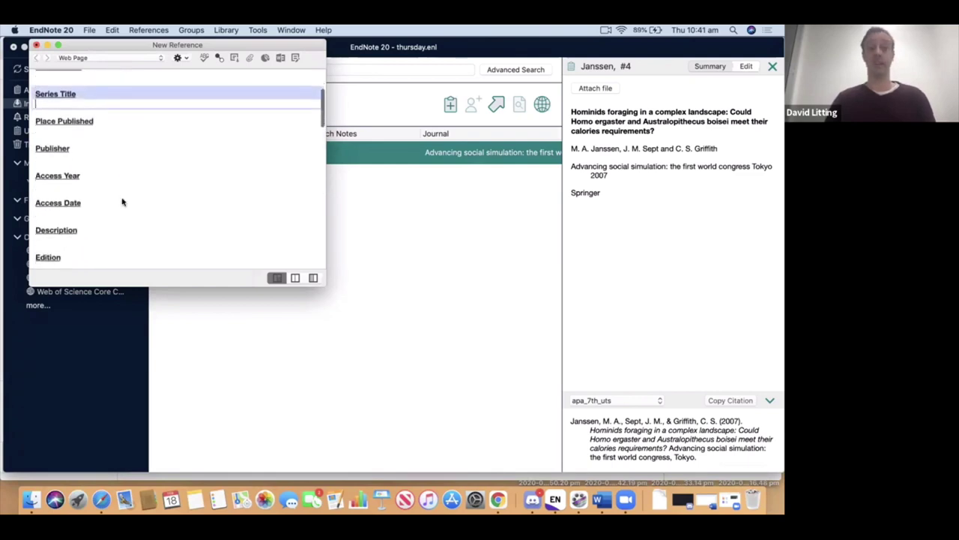
{"action": "left_click", "coordinate": [103, 215]}
{"action": "type", "text": "December 29"}
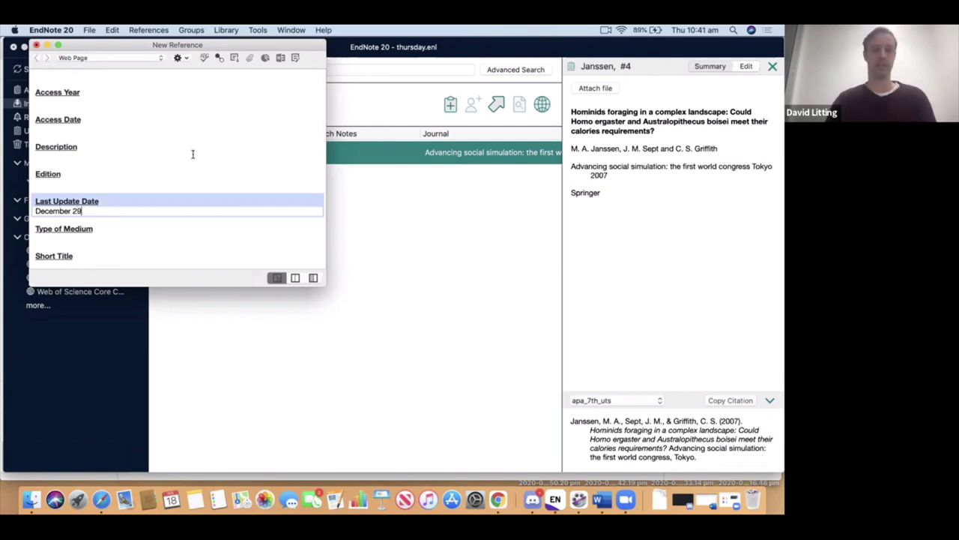
Step: Check the website's name in Chrome, then enter "Simply Psychology" as Publisher in EndNote 20 and save the reference
{"action": "scroll", "coordinate": [193, 154], "scroll_direction": "up", "scroll_amount": 10}
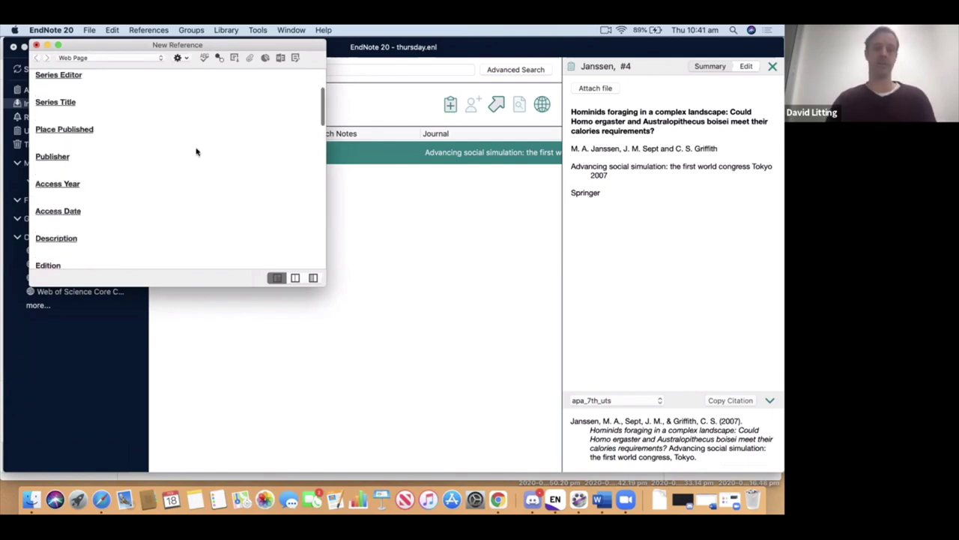
{"action": "scroll", "coordinate": [154, 171], "scroll_direction": "down", "scroll_amount": 3}
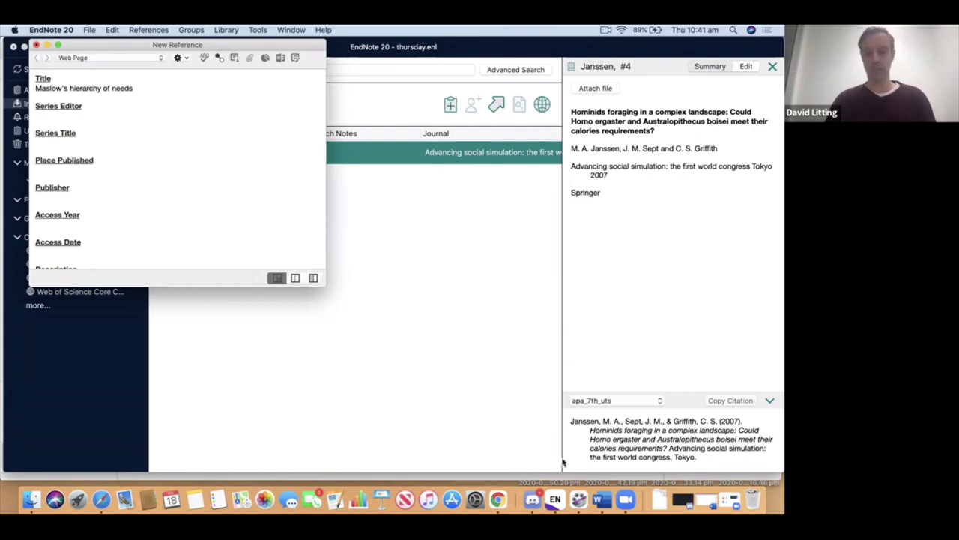
{"action": "left_click", "coordinate": [499, 500]}
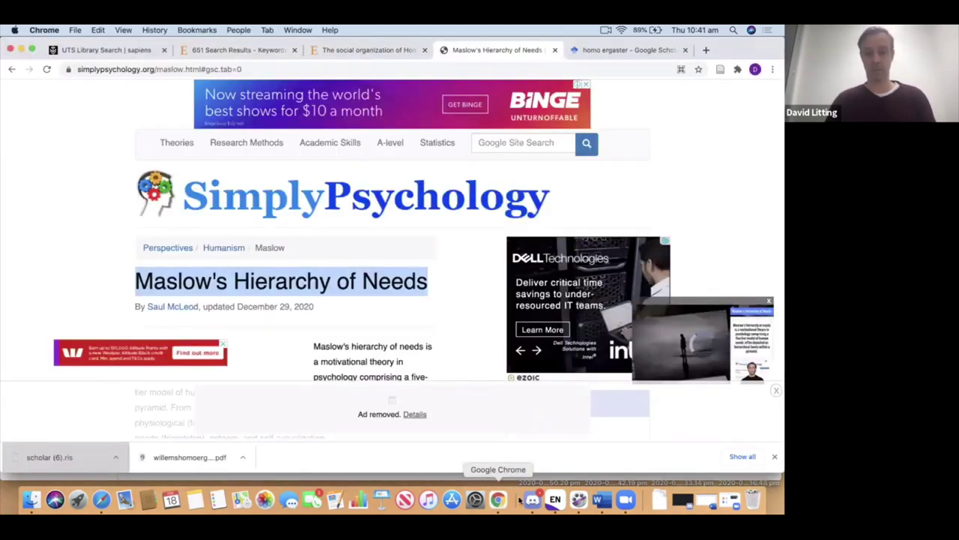
{"action": "left_click", "coordinate": [554, 500]}
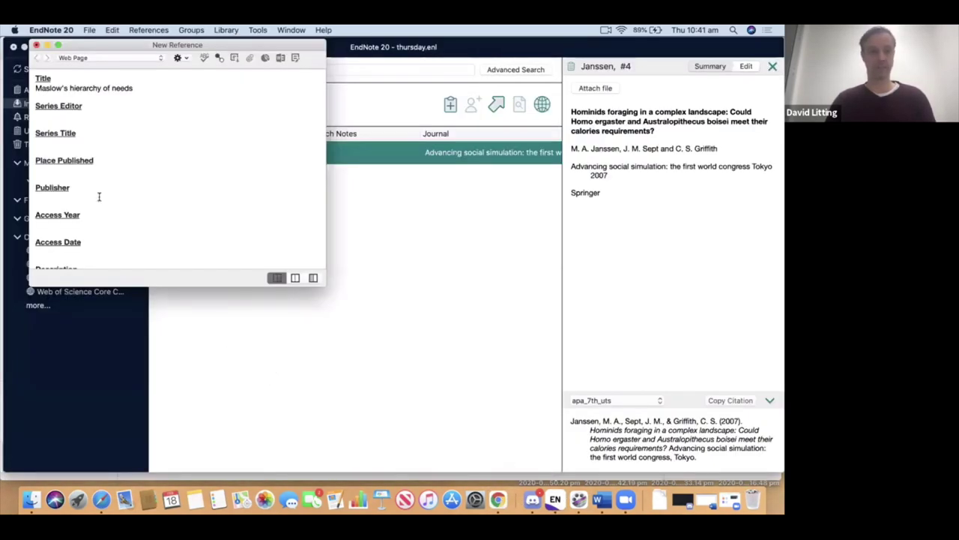
{"action": "left_click", "coordinate": [92, 198]}
{"action": "type", "text": "Simp"}
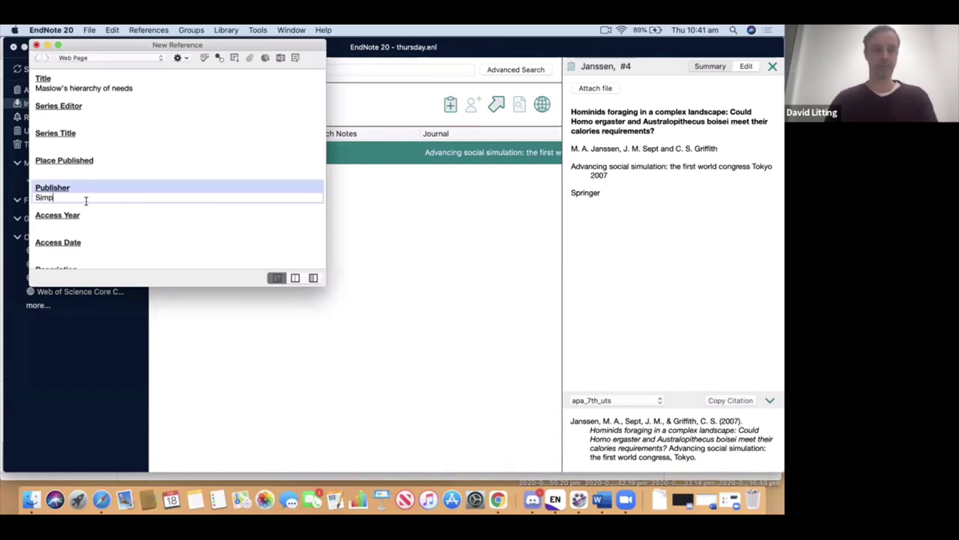
{"action": "type", "text": "ly Psychology"}
{"action": "key", "text": "super+s"}
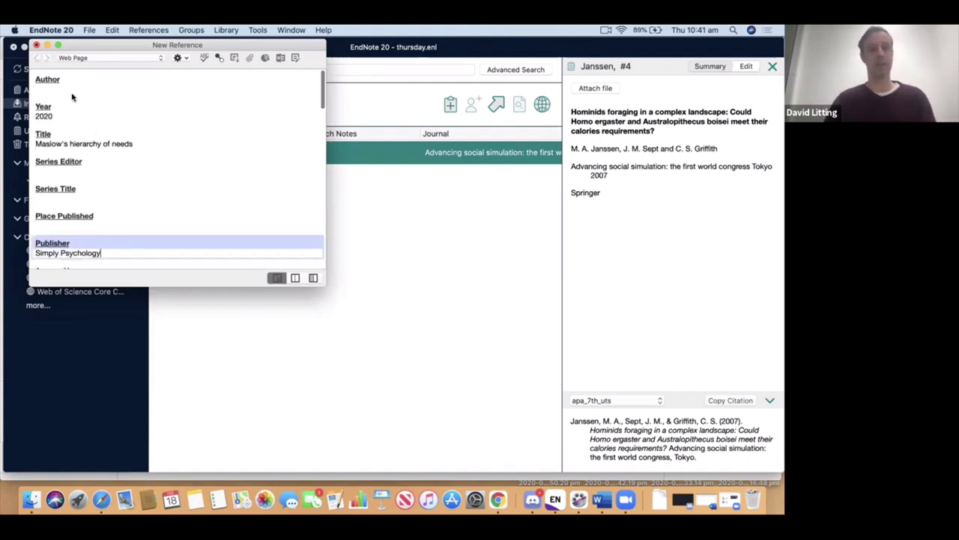
Step: Look up the page's author in Chrome and enter the author's full name, first name first, in EndNote 20's Author field
{"action": "left_click", "coordinate": [497, 500]}
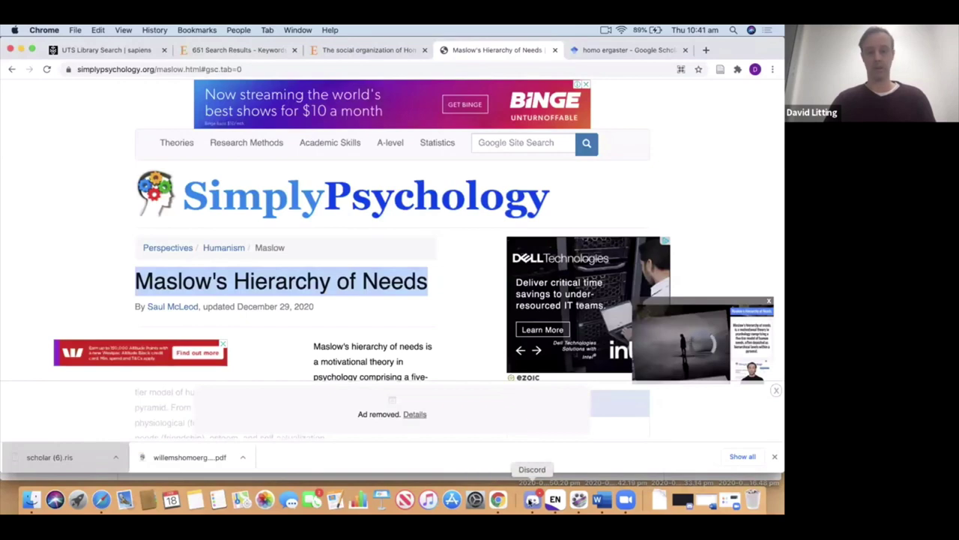
{"action": "left_click", "coordinate": [555, 500]}
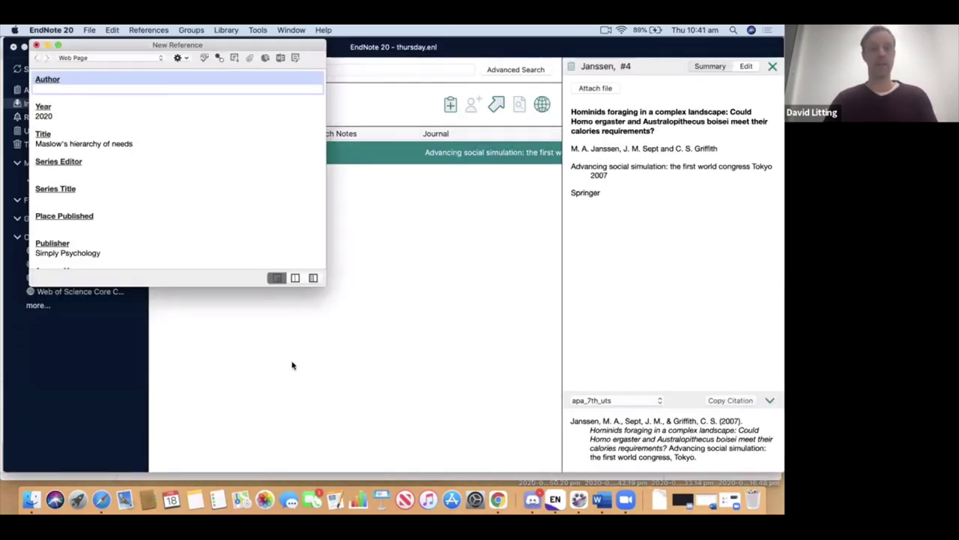
{"action": "type", "text": "Saul Mc"}
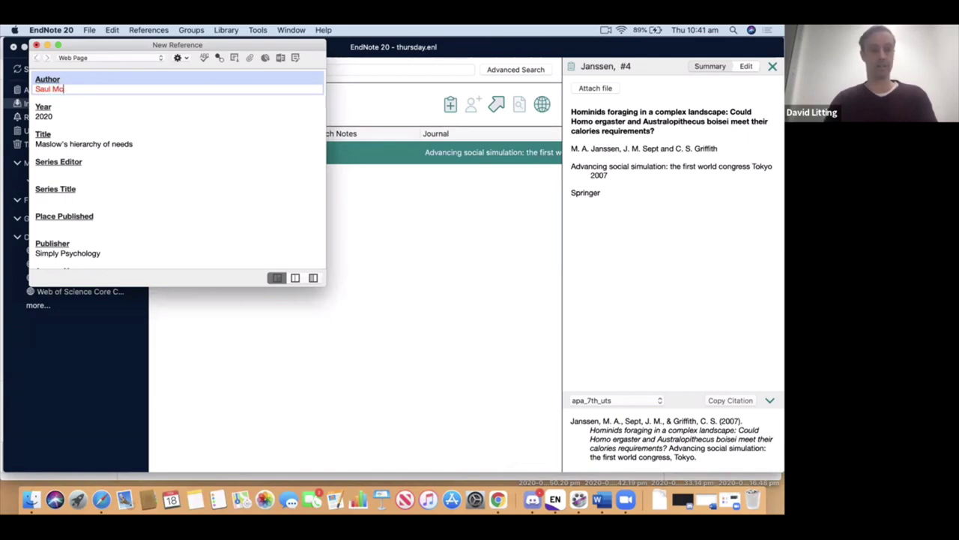
{"action": "type", "text": "Leod"}
Step: Try the author's name as surname, comma and initial on a second Author line, and clear that entry again
{"action": "key", "text": "Return"}
{"action": "type", "text": "McLeod, S."}
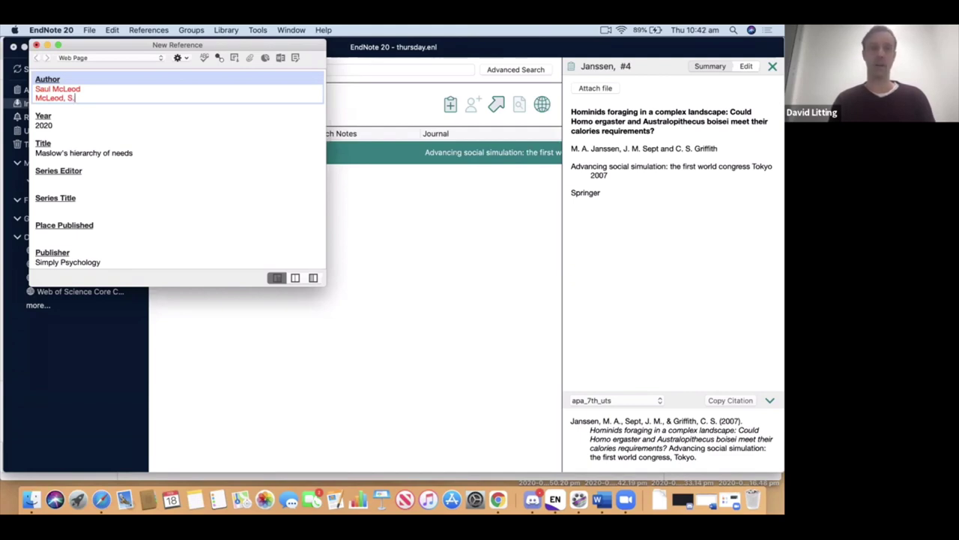
{"action": "key", "text": "BackSpace"}
{"action": "key", "text": "BackSpace"}
{"action": "key", "text": "BackSpace"}
{"action": "key", "text": "BackSpace"}
{"action": "key", "text": "BackSpace"}
{"action": "key", "text": "BackSpace"}
{"action": "key", "text": "BackSpace"}
{"action": "key", "text": "BackSpace"}
{"action": "key", "text": "BackSpace"}
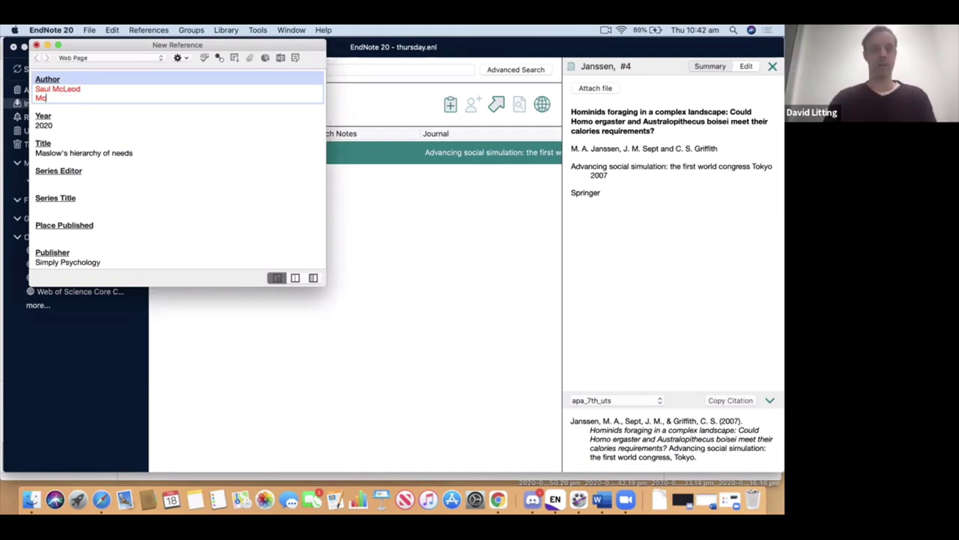
{"action": "key", "text": "BackSpace"}
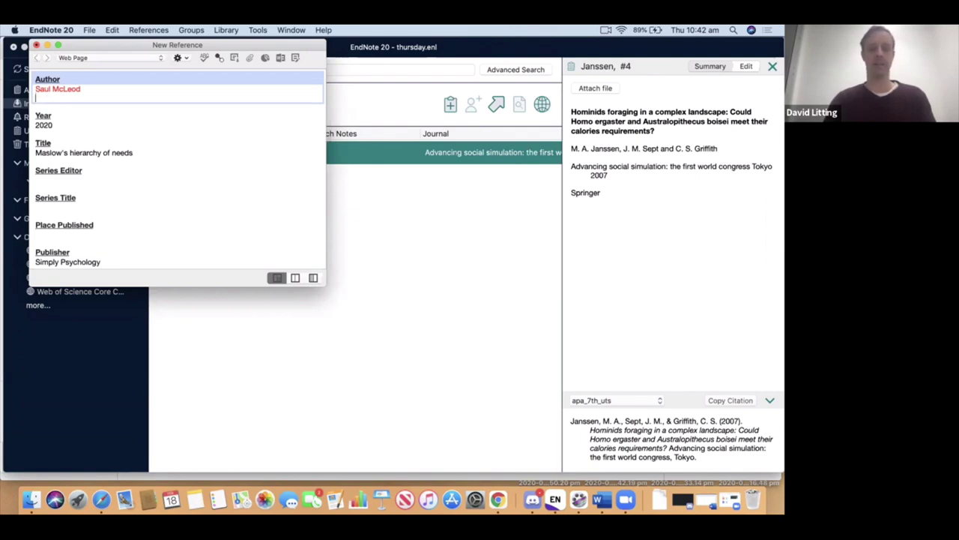
Step: Add the organisation author "Australian Bureau of Statistics," with a trailing comma on the second Author line
{"action": "type", "text": "Auastralia"}
{"action": "key", "text": "BackSpace"}
{"action": "key", "text": "BackSpace"}
{"action": "key", "text": "BackSpace"}
{"action": "key", "text": "BackSpace"}
{"action": "key", "text": "BackSpace"}
{"action": "key", "text": "BackSpace"}
{"action": "key", "text": "BackSpace"}
{"action": "key", "text": "BackSpace"}
{"action": "type", "text": "strali"}
{"action": "key", "text": "BackSpace"}
{"action": "key", "text": "BackSpace"}
{"action": "key", "text": "BackSpace"}
{"action": "key", "text": "BackSpace"}
{"action": "type", "text": "alian"}
{"action": "type", "text": " Bus"}
{"action": "type", "text": "ea"}
{"action": "type", "text": "u of "}
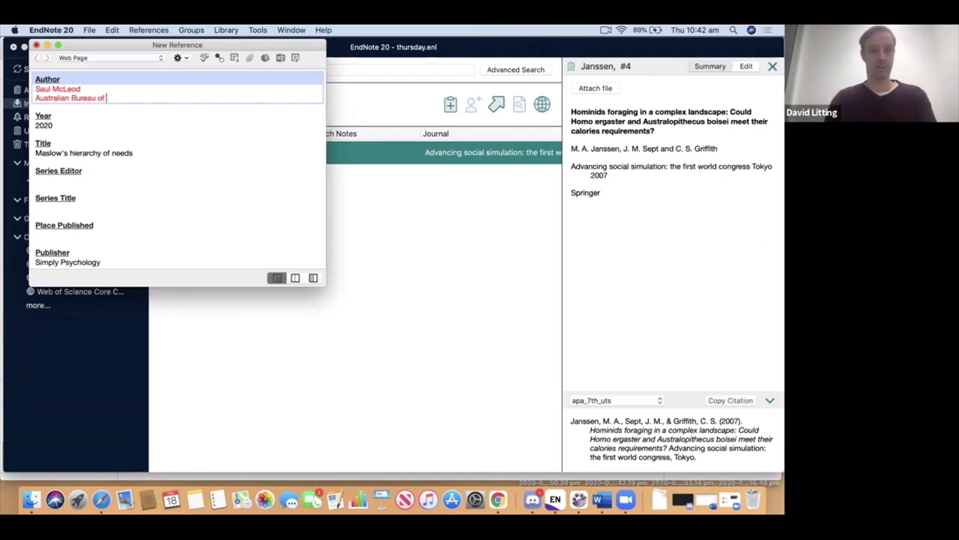
{"action": "type", "text": "Statistics,"}
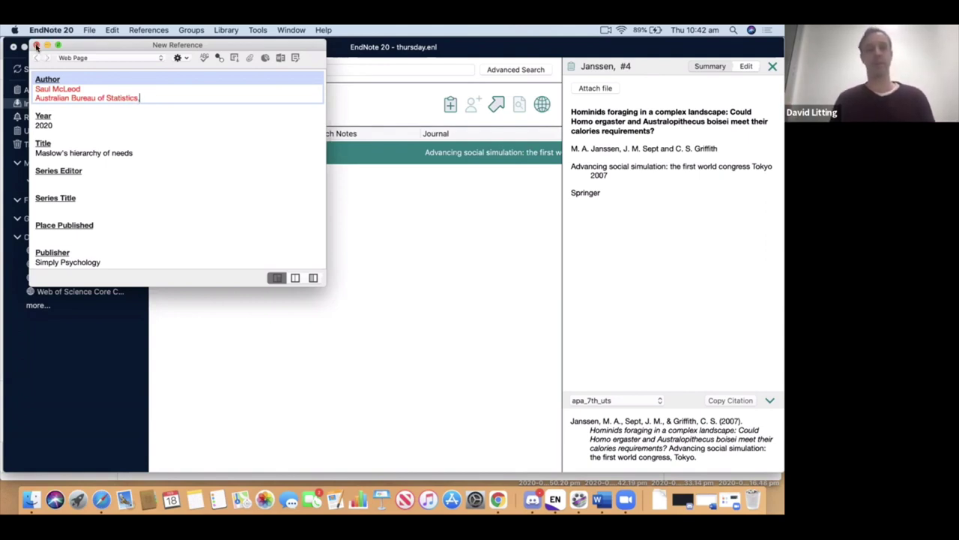
Step: Close the new web page reference and save its changes to the library
{"action": "left_click", "coordinate": [36, 47]}
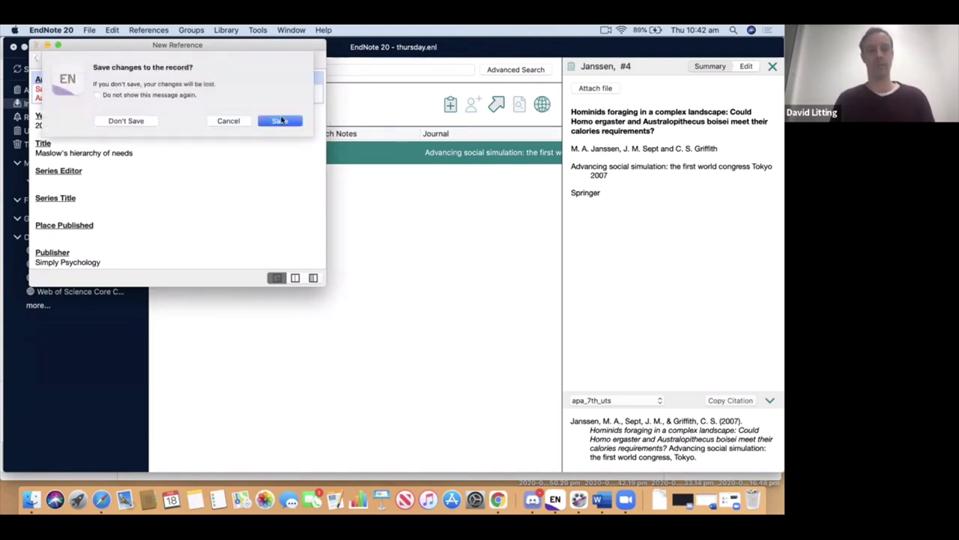
{"action": "left_click", "coordinate": [279, 121]}
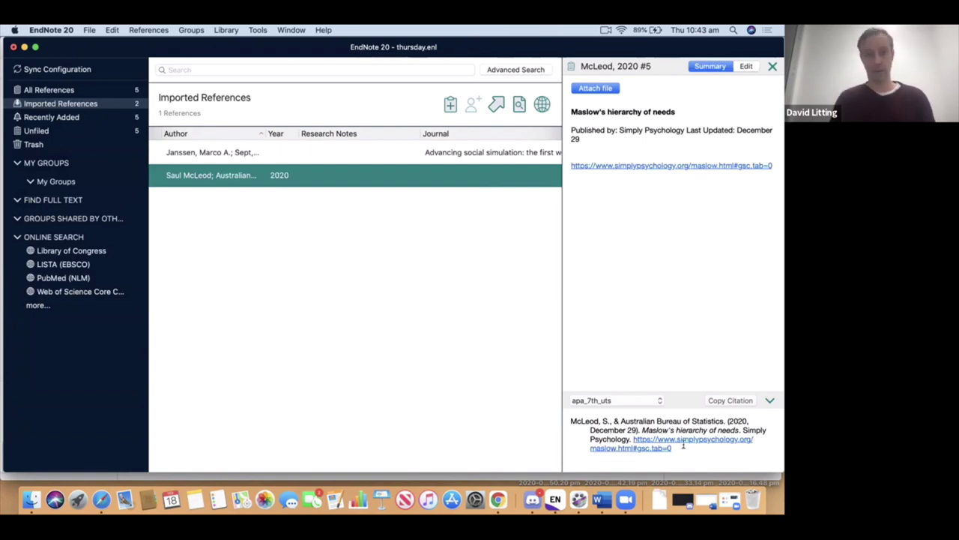
Step: Edit the Maslow reference to remove "Australian Bureau of Statistics," from its Author field and save the change
{"action": "left_click", "coordinate": [746, 66]}
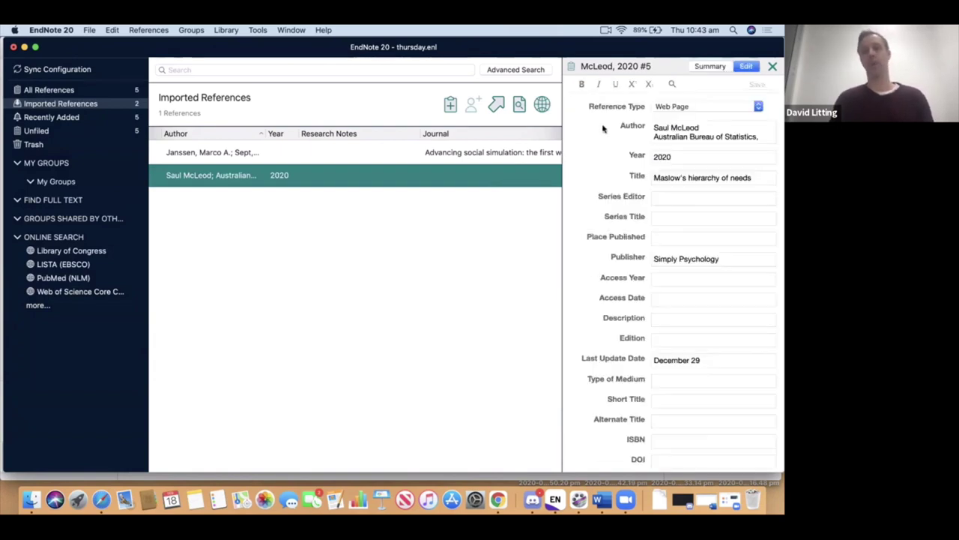
{"action": "left_click_drag", "start_coordinate": [763, 137], "coordinate": [615, 139]}
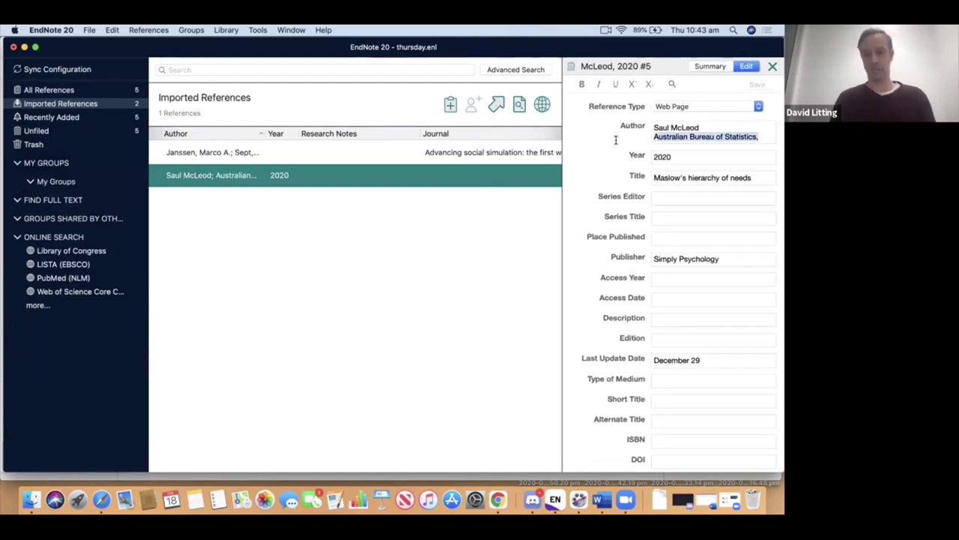
{"action": "key", "text": "BackSpace"}
{"action": "key", "text": "BackSpace"}
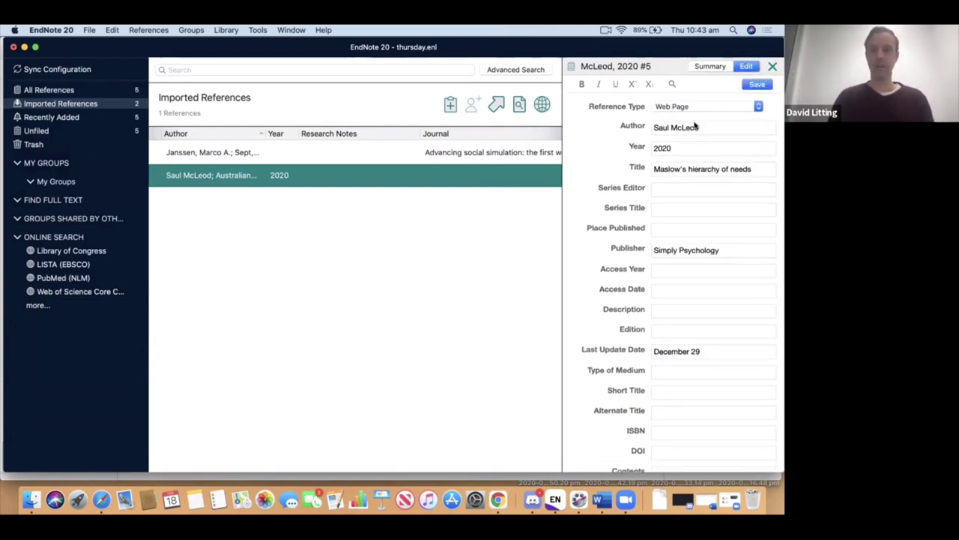
{"action": "left_click", "coordinate": [751, 87]}
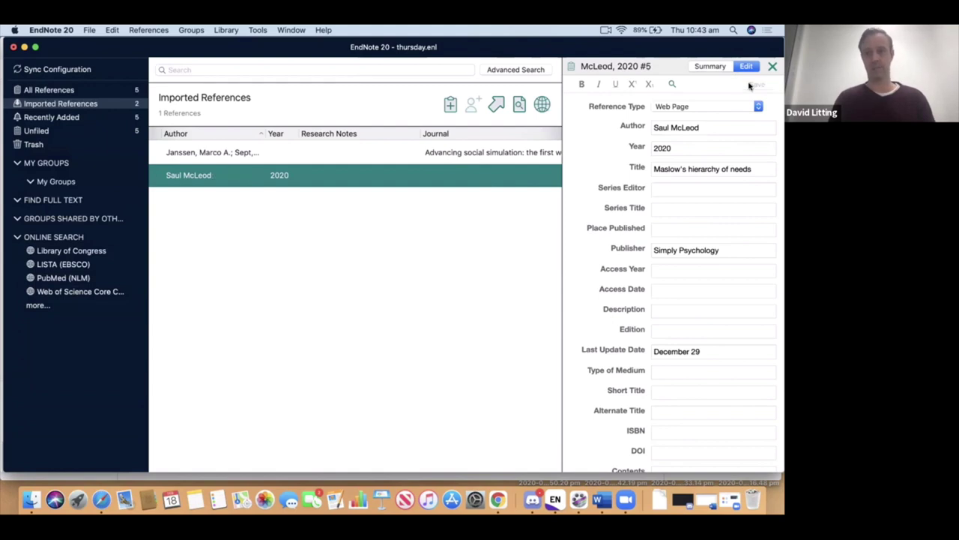
Step: Reselect the Maslow web page reference and check its apa_7th_uts citation in the summary
{"action": "left_click", "coordinate": [386, 232]}
{"action": "left_click", "coordinate": [363, 185]}
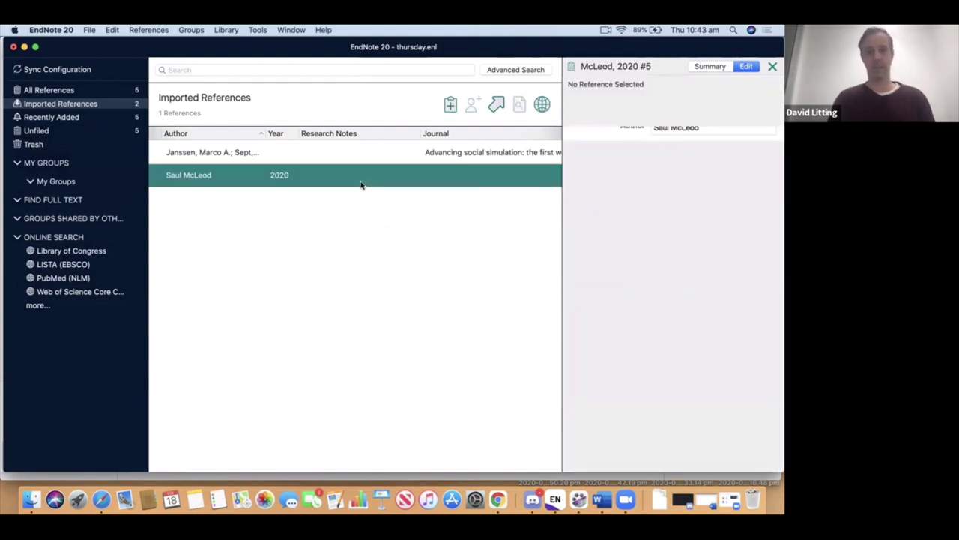
{"action": "left_click", "coordinate": [709, 66]}
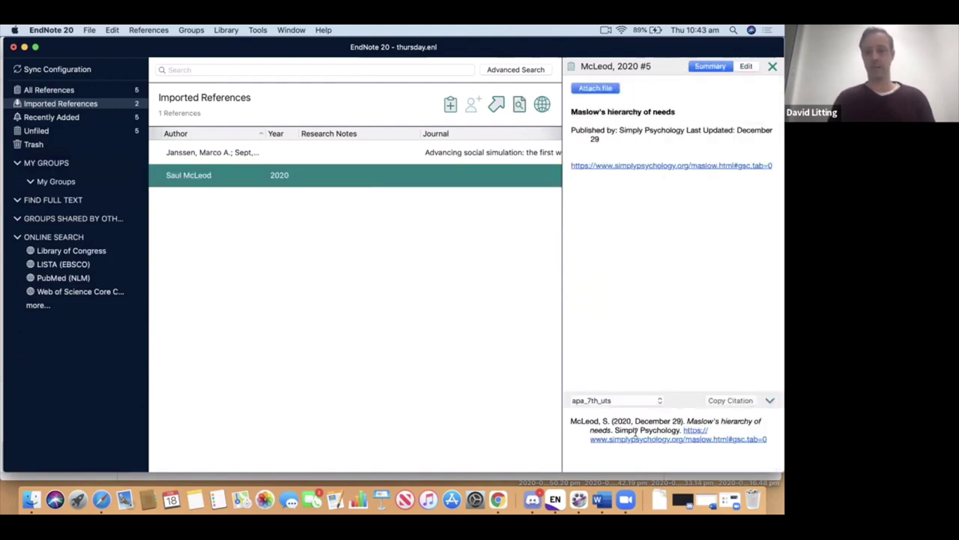
{"action": "left_click", "coordinate": [462, 345]}
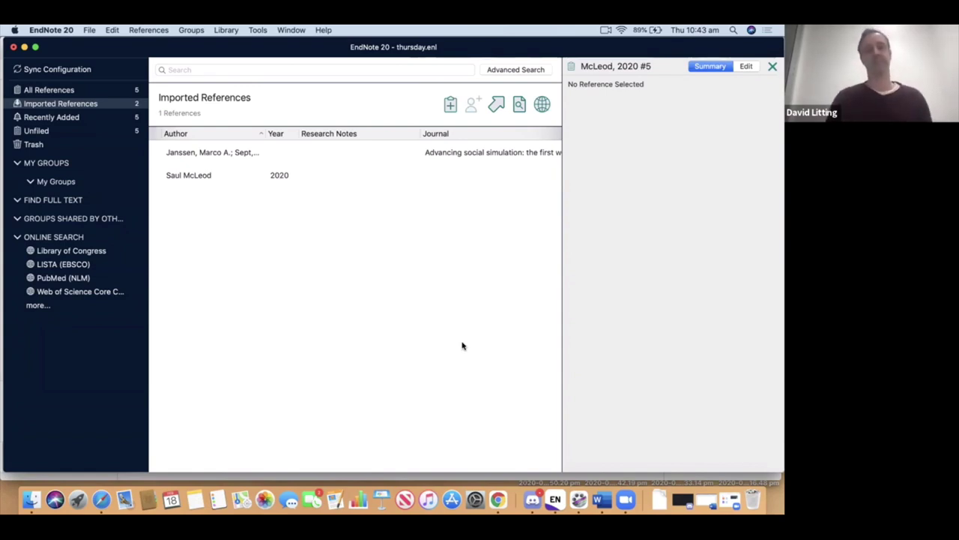
Step: Show all references in the library and look through the list's columns, including reference type, title and attachments
{"action": "left_click", "coordinate": [203, 68]}
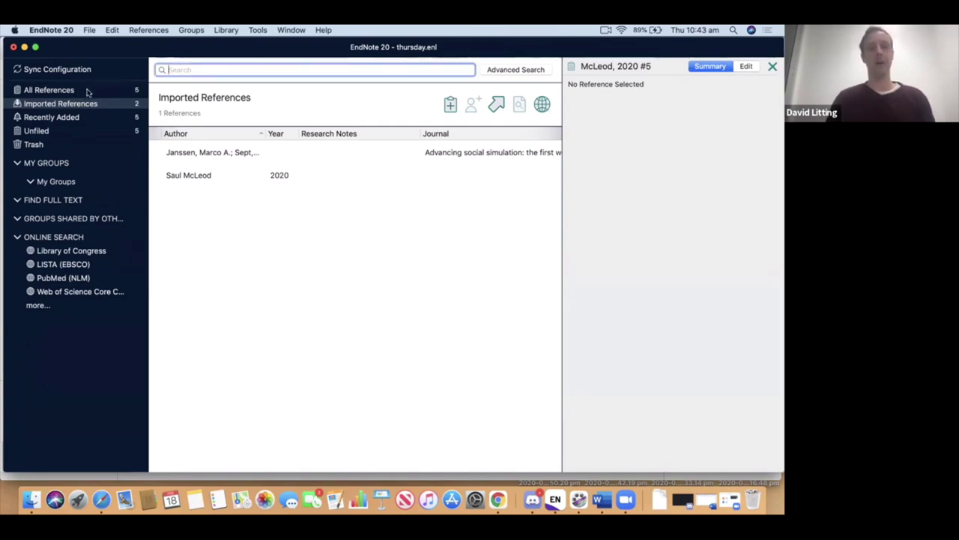
{"action": "left_click", "coordinate": [85, 92]}
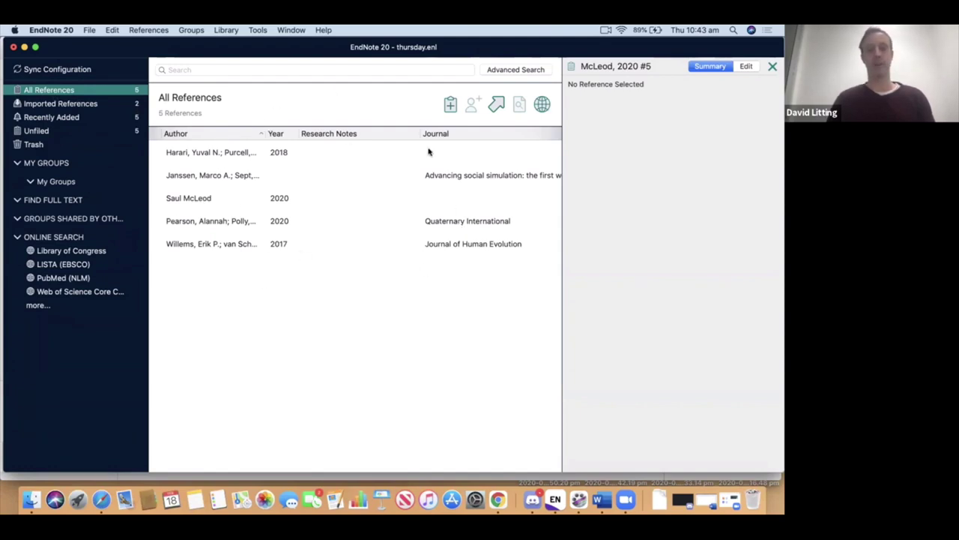
{"action": "scroll", "coordinate": [376, 233], "scroll_direction": "right", "scroll_amount": 3}
{"action": "scroll", "coordinate": [377, 233], "scroll_direction": "right", "scroll_amount": 8}
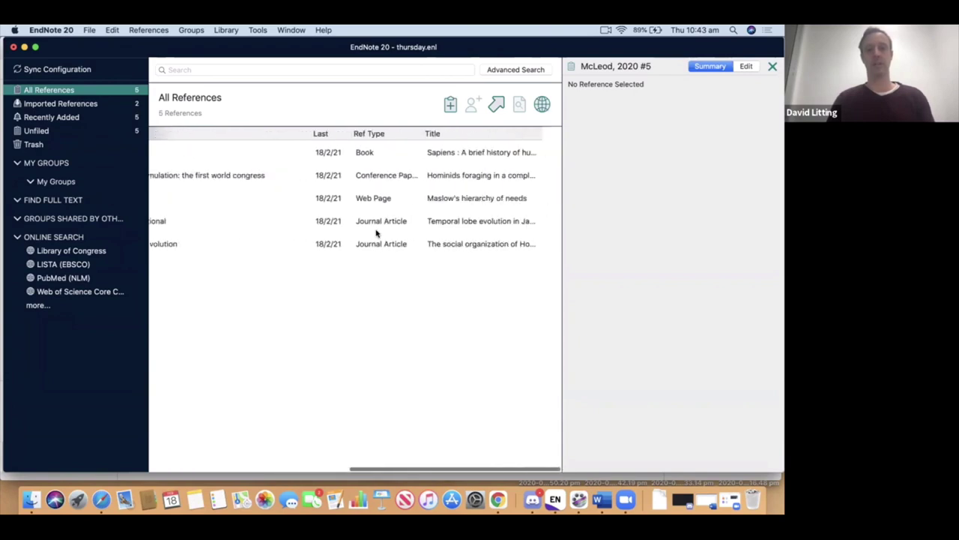
{"action": "scroll", "coordinate": [377, 233], "scroll_direction": "left", "scroll_amount": 10}
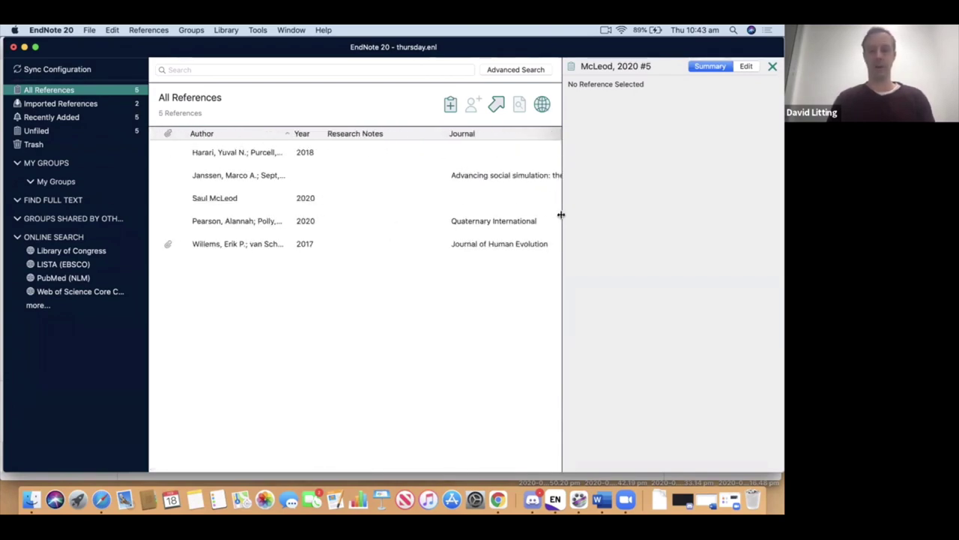
Step: Widen the reference list slightly and look across its columns
{"action": "left_click_drag", "start_coordinate": [562, 215], "coordinate": [637, 212]}
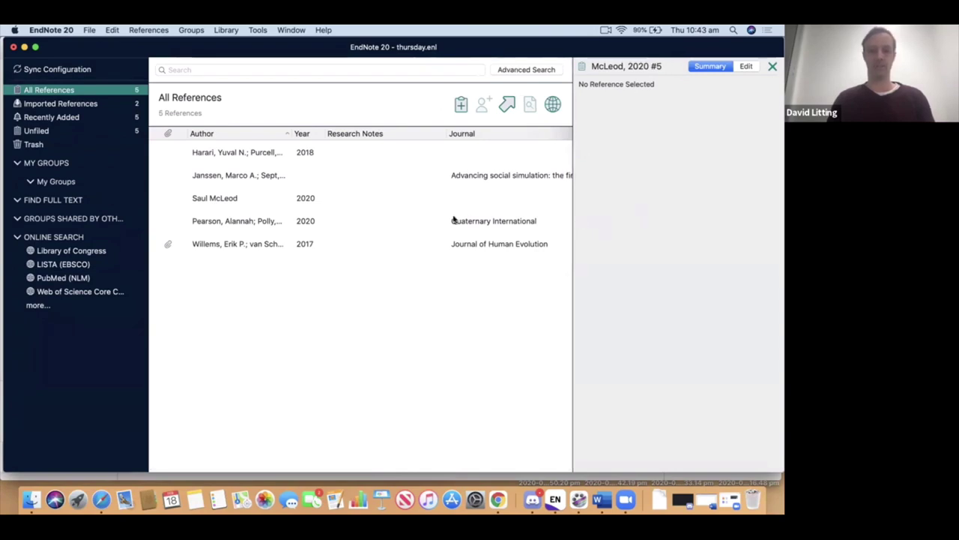
{"action": "scroll", "coordinate": [453, 218], "scroll_direction": "right", "scroll_amount": 10}
{"action": "scroll", "coordinate": [453, 217], "scroll_direction": "left", "scroll_amount": 10}
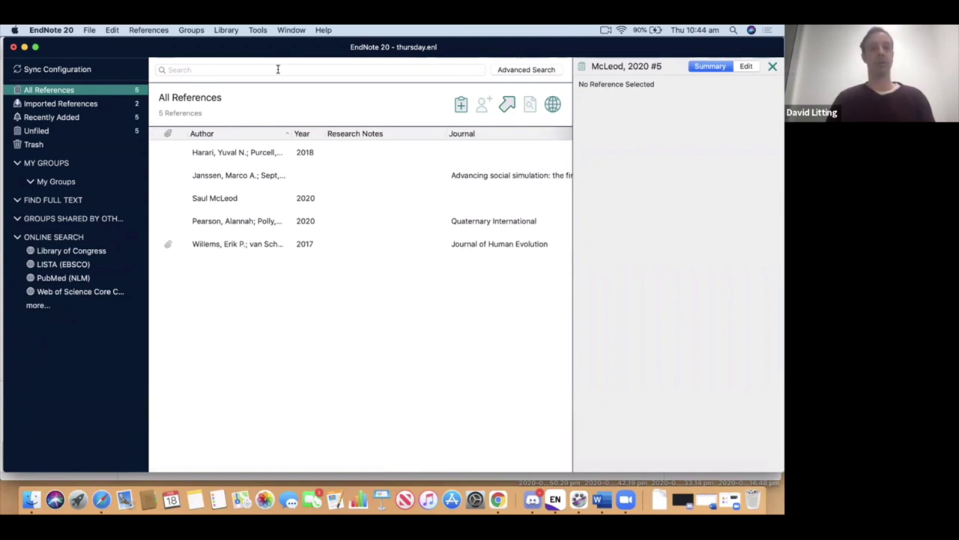
Step: Create a group named "Homo sapiens" under My Groups
{"action": "right_click", "coordinate": [57, 170]}
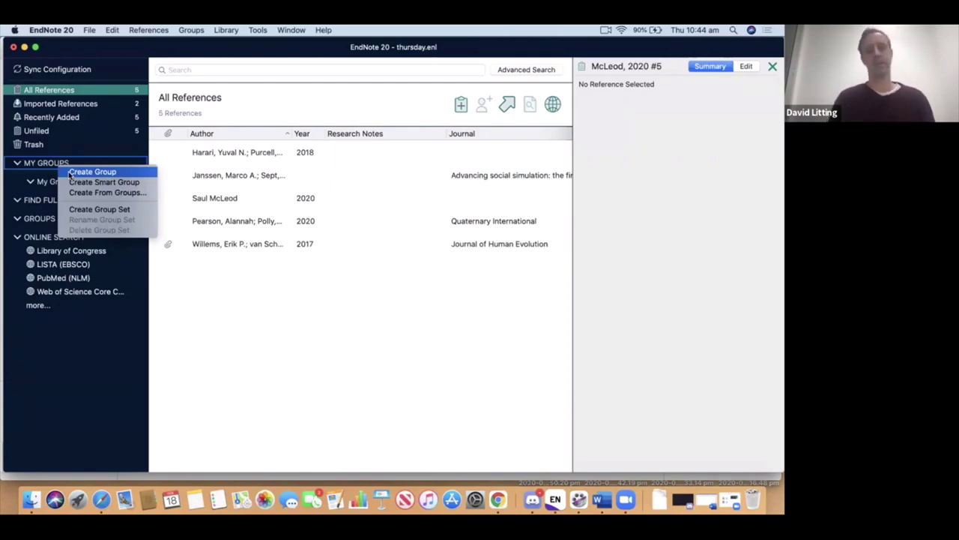
{"action": "left_click", "coordinate": [72, 173]}
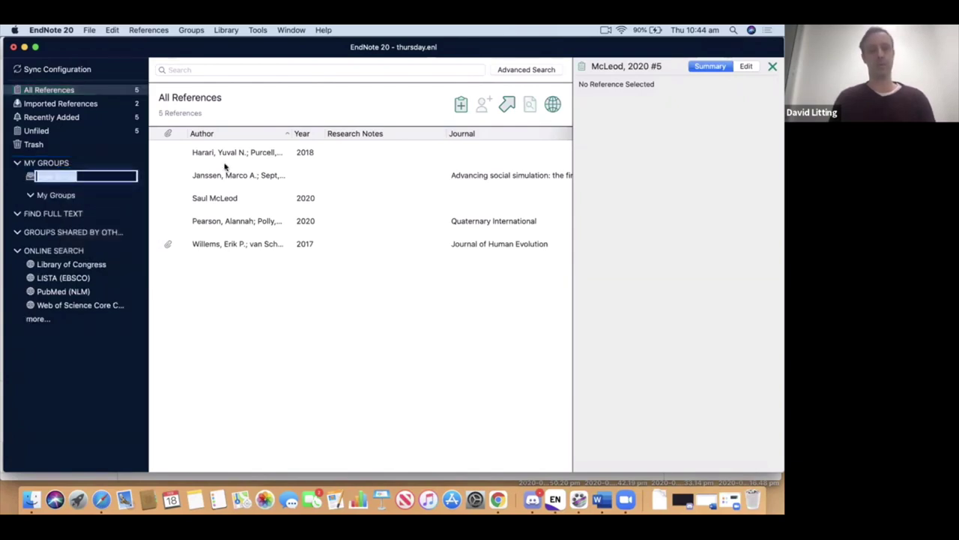
{"action": "type", "text": "Hom"}
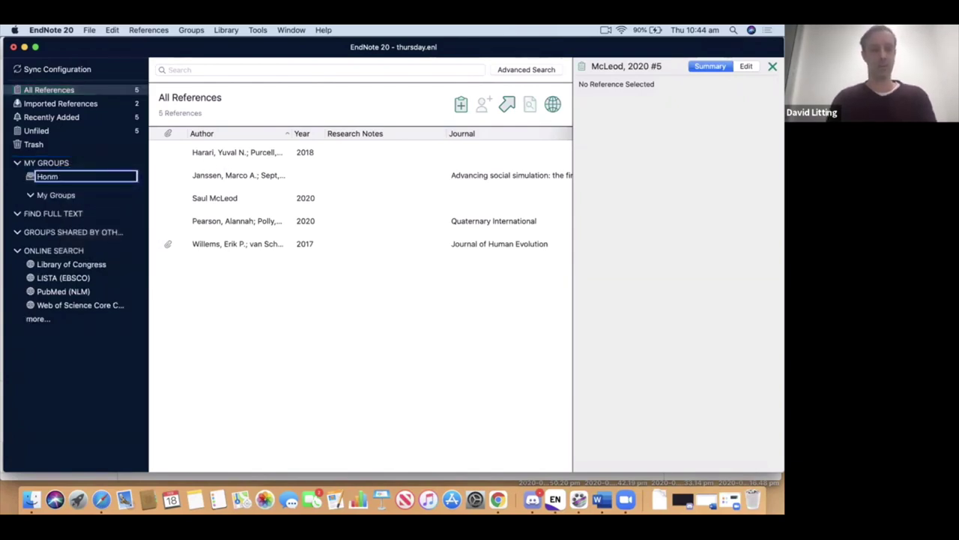
{"action": "type", "text": "o sapiens"}
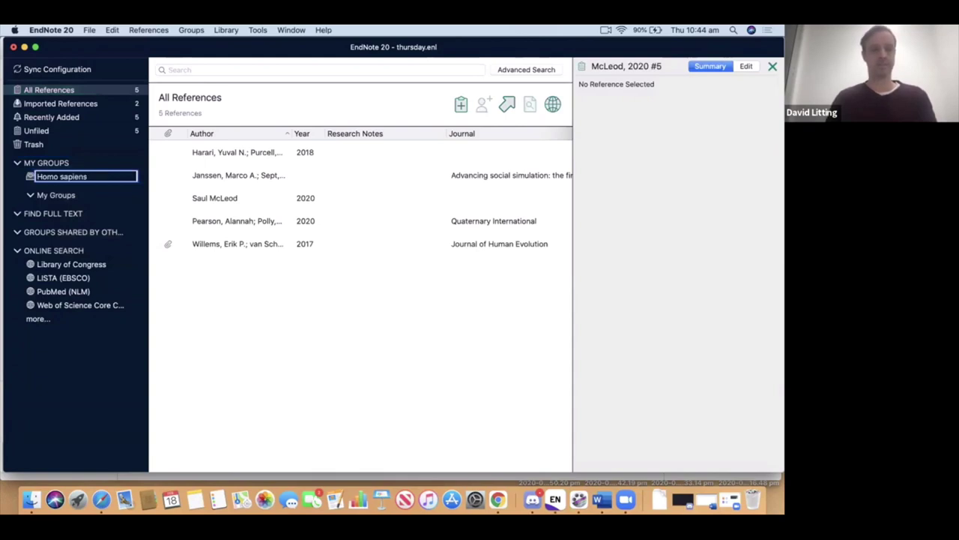
{"action": "key", "text": "Return"}
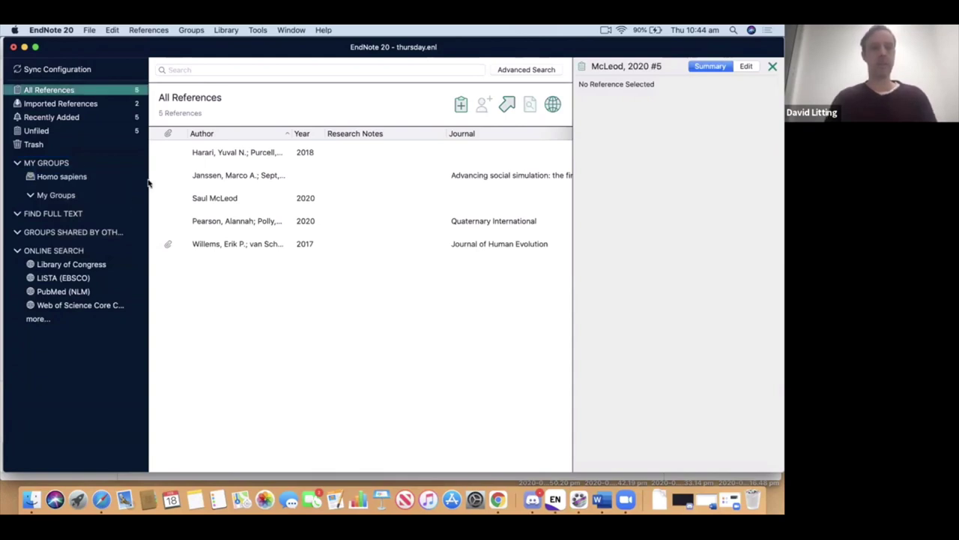
Step: Add another group named "Homo ergaster" under My Groups
{"action": "left_click", "coordinate": [54, 165]}
{"action": "right_click", "coordinate": [54, 166]}
{"action": "left_click", "coordinate": [69, 166]}
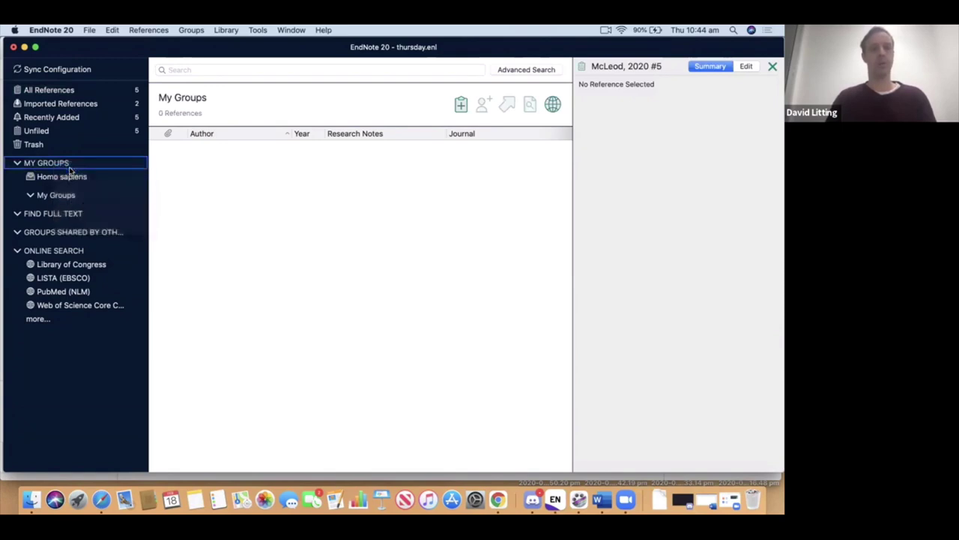
{"action": "type", "text": "Homo"}
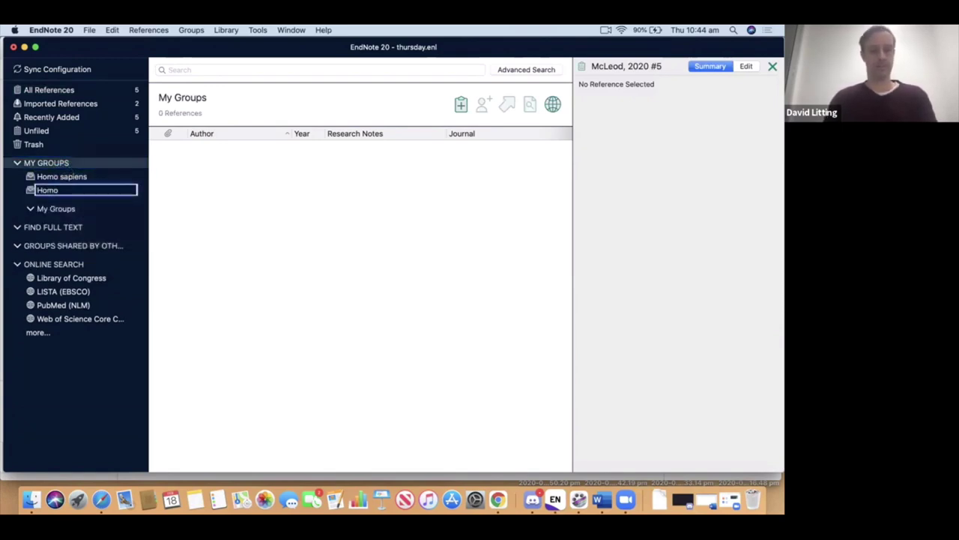
{"action": "type", "text": " ergaster"}
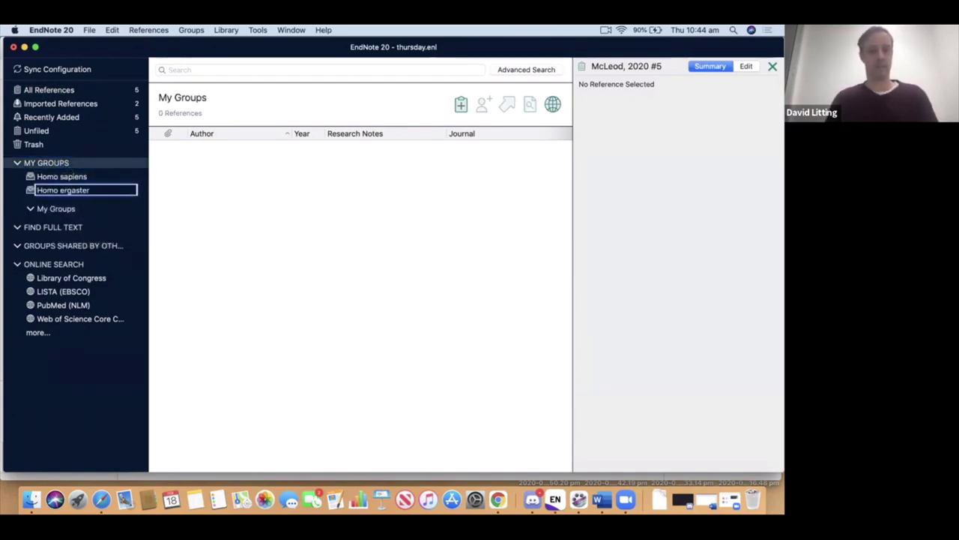
{"action": "key", "text": "Return"}
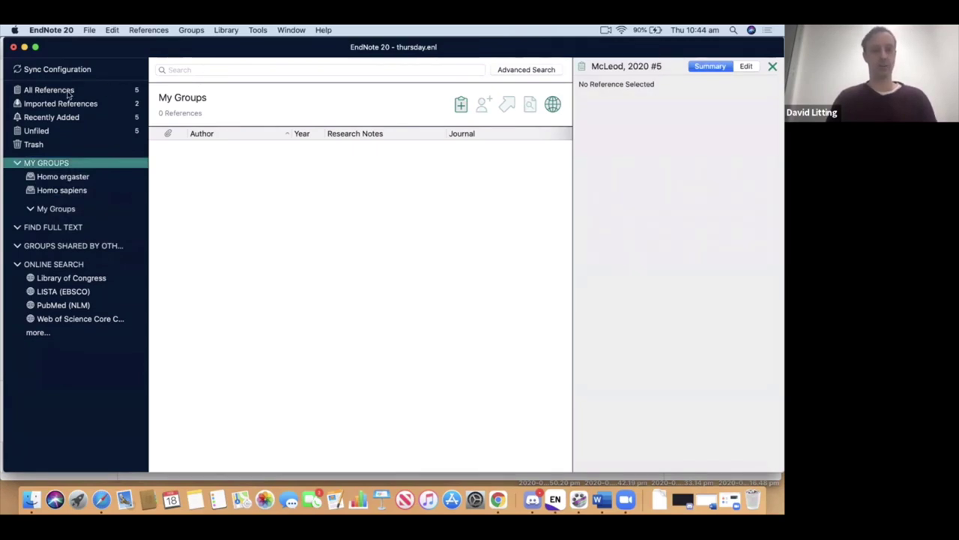
Step: Search all references in the library for "sapiens"
{"action": "left_click", "coordinate": [203, 70]}
{"action": "left_click", "coordinate": [200, 70]}
{"action": "type", "text": "s"}
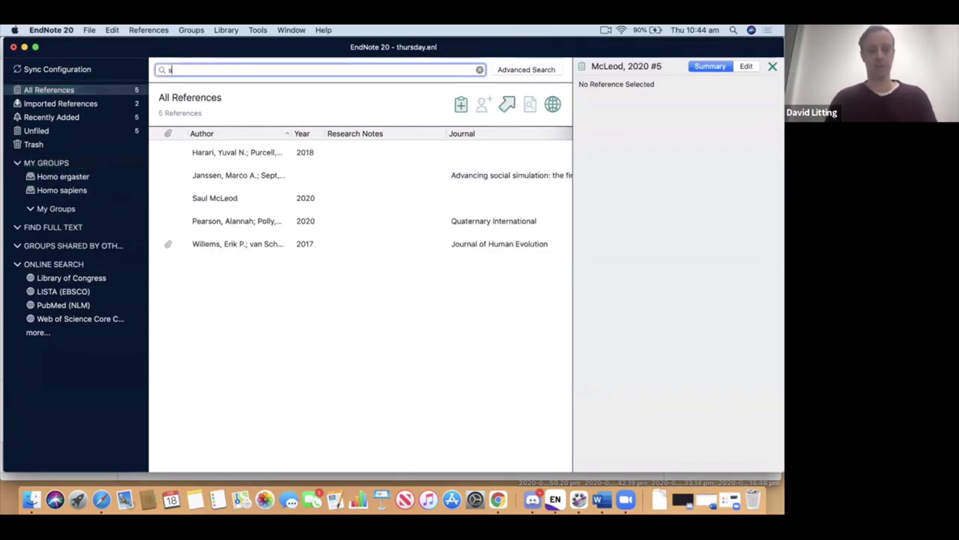
{"action": "type", "text": "apiens"}
{"action": "key", "text": "Return"}
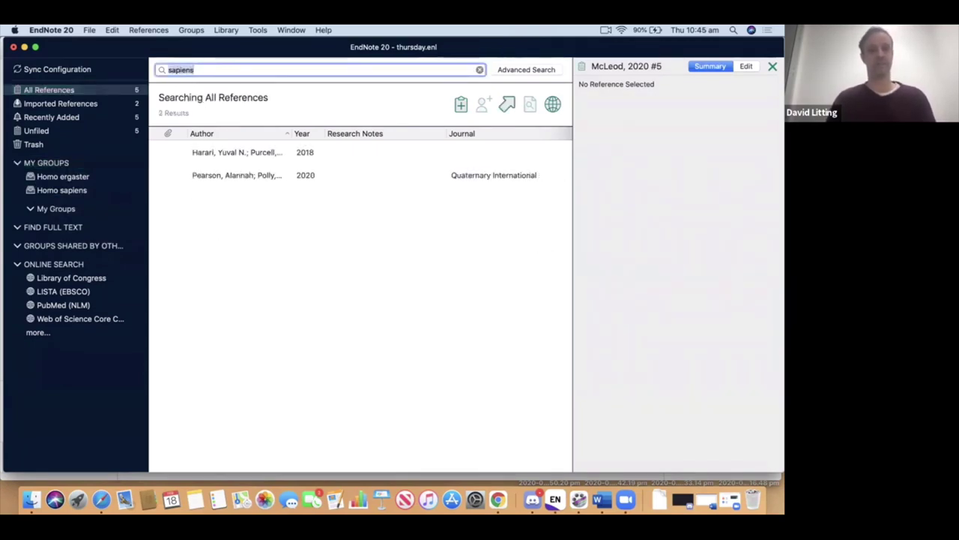
Step: Check the summaries of the Sapiens book and the Quaternary International article, and add both references to the Homo sapiens group
{"action": "left_click", "coordinate": [260, 158]}
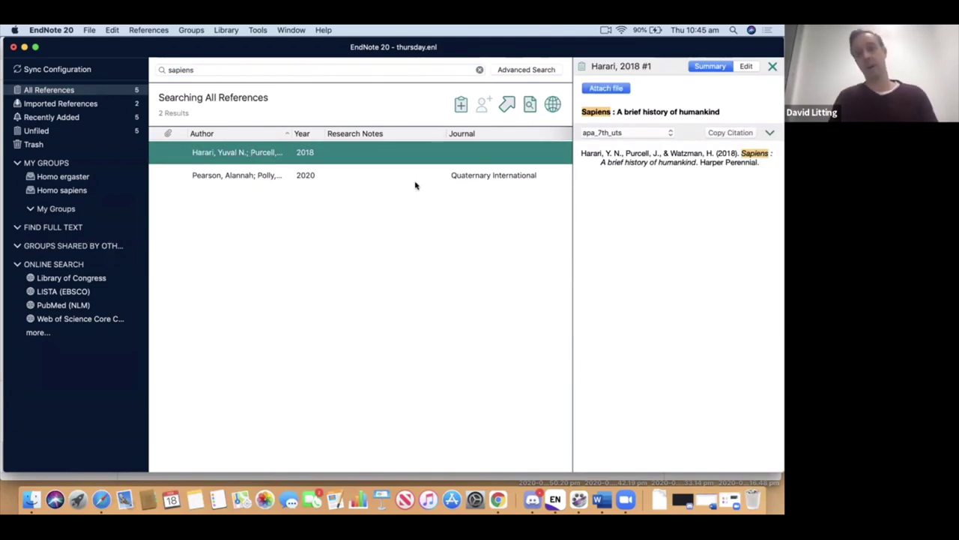
{"action": "left_click", "coordinate": [365, 178]}
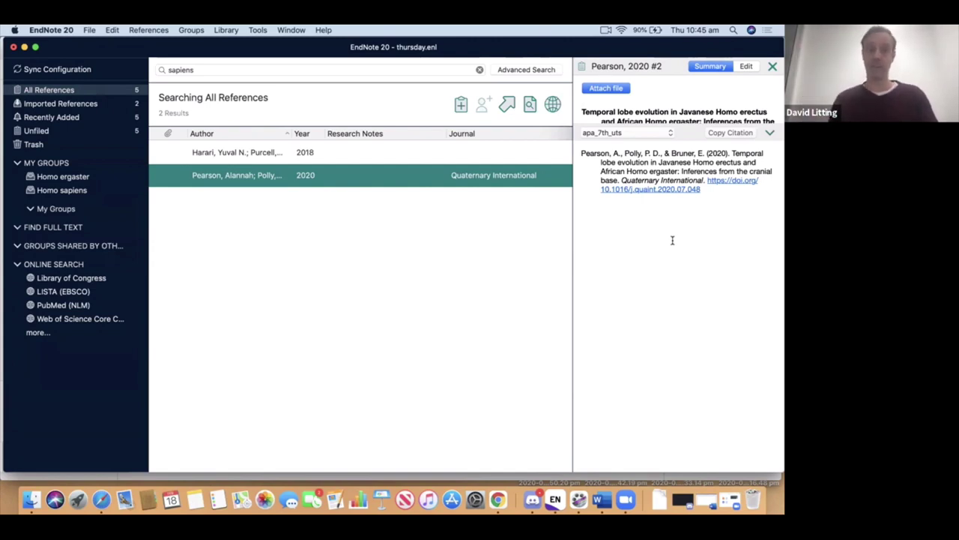
{"action": "left_click", "coordinate": [304, 149], "text": "shift"}
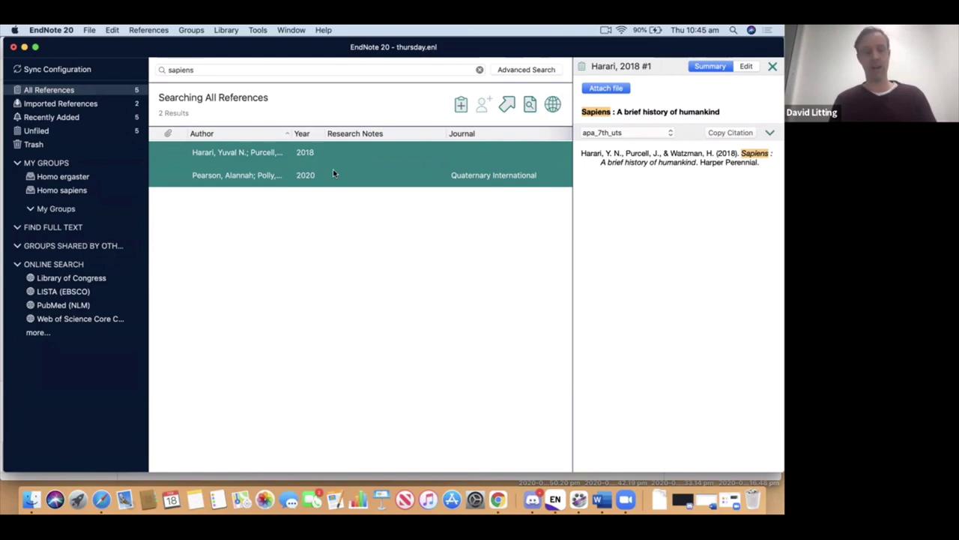
{"action": "left_click_drag", "start_coordinate": [324, 180], "coordinate": [89, 200]}
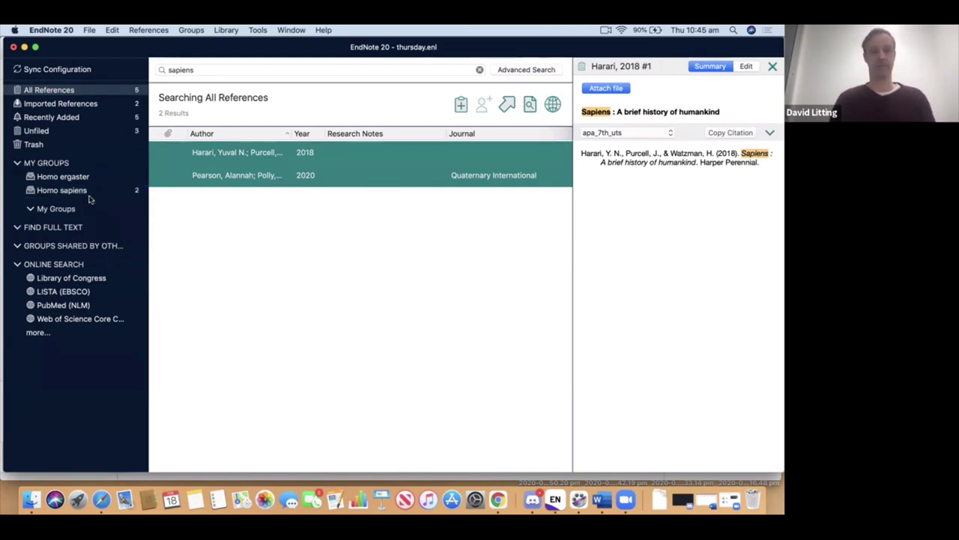
Step: Replace the library search term with "ergaster" and run the search on all references
{"action": "left_click", "coordinate": [203, 69]}
{"action": "key", "text": "BackSpace"}
{"action": "key", "text": "BackSpace"}
{"action": "key", "text": "BackSpace"}
{"action": "key", "text": "BackSpace"}
{"action": "key", "text": "BackSpace"}
{"action": "key", "text": "BackSpace"}
{"action": "key", "text": "BackSpace"}
{"action": "type", "text": "ergaster"}
{"action": "key", "text": "Return"}
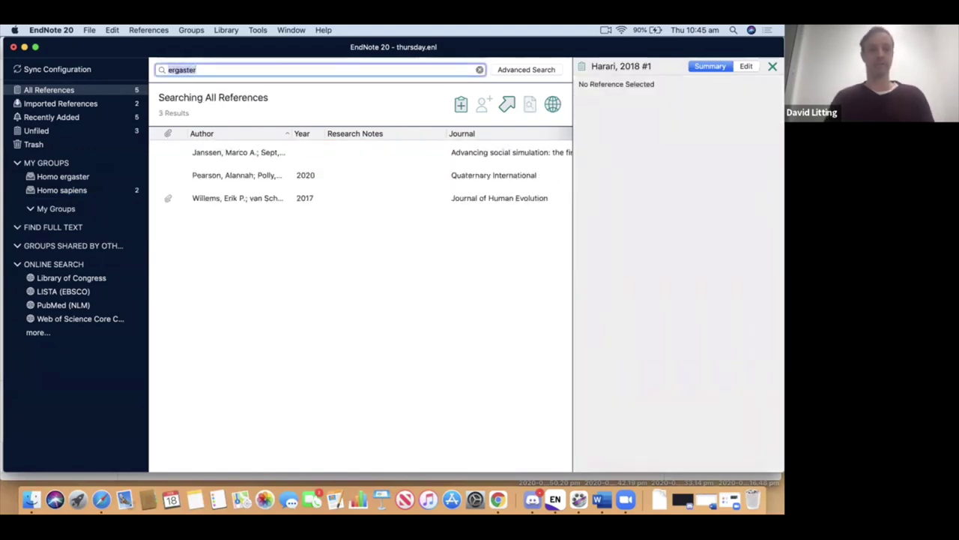
Step: Select all the references found for "ergaster" and add them to the Homo ergaster group
{"action": "left_click", "coordinate": [248, 154]}
{"action": "left_click", "coordinate": [244, 208], "text": "shift"}
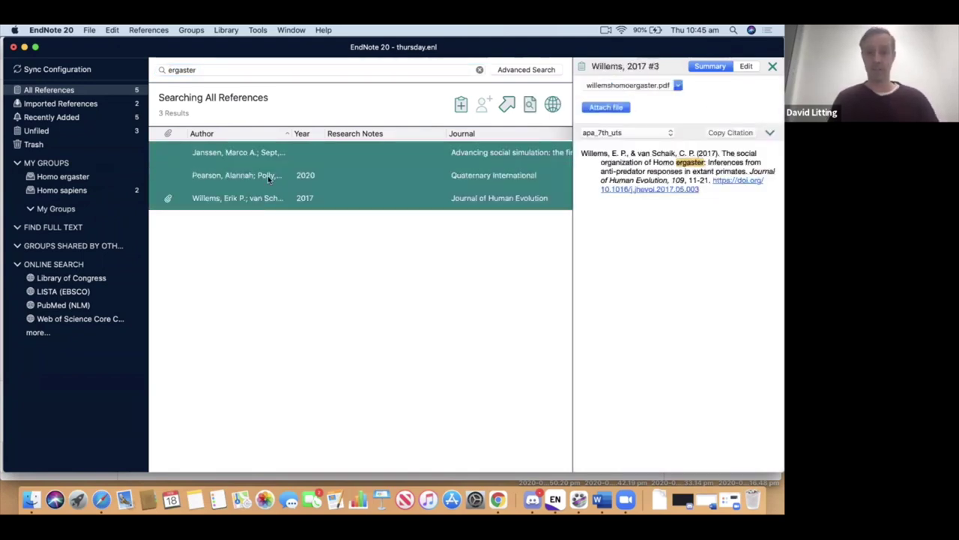
{"action": "right_click", "coordinate": [268, 176]}
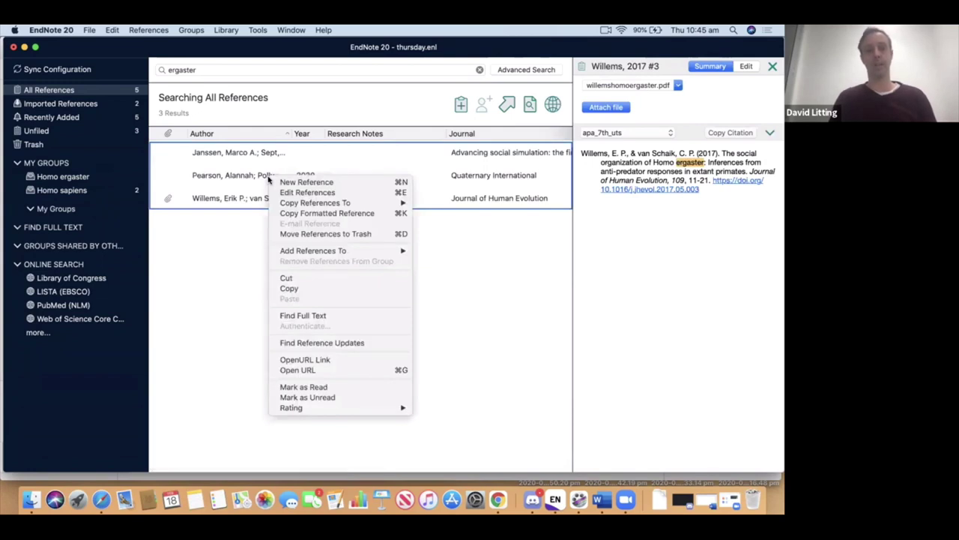
{"action": "mouse_move", "coordinate": [311, 253]}
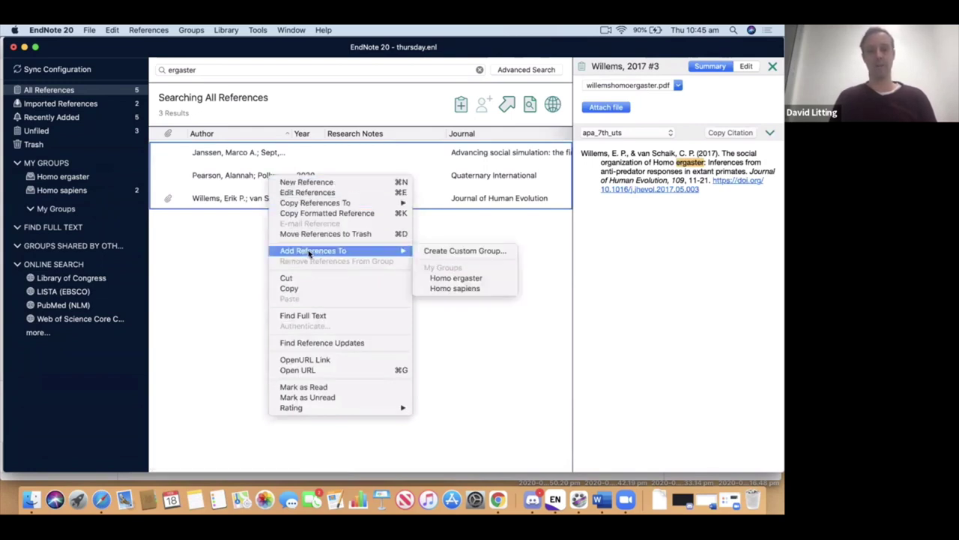
{"action": "left_click", "coordinate": [442, 278]}
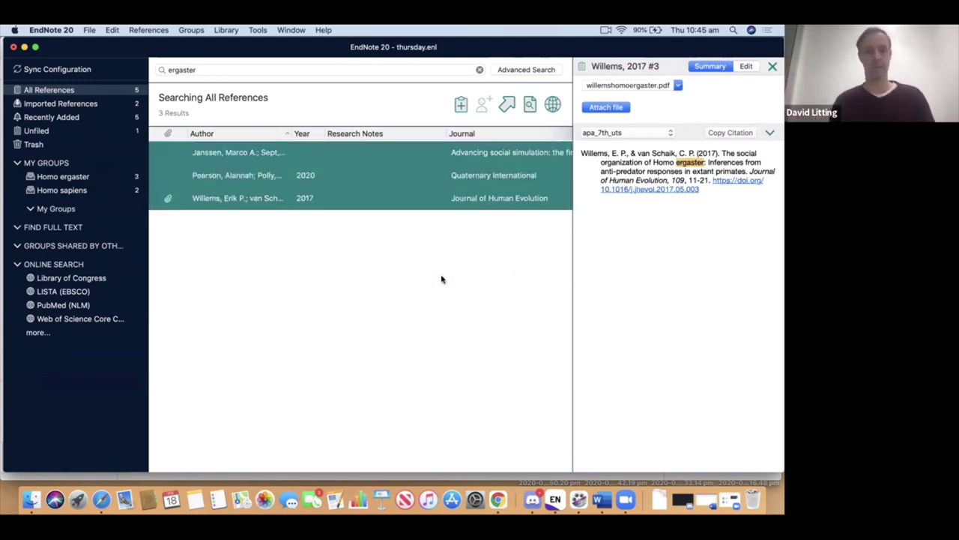
Step: View the contents of the Homo ergaster and Homo sapiens groups, and return to all references
{"action": "left_click", "coordinate": [78, 180]}
{"action": "left_click", "coordinate": [66, 191]}
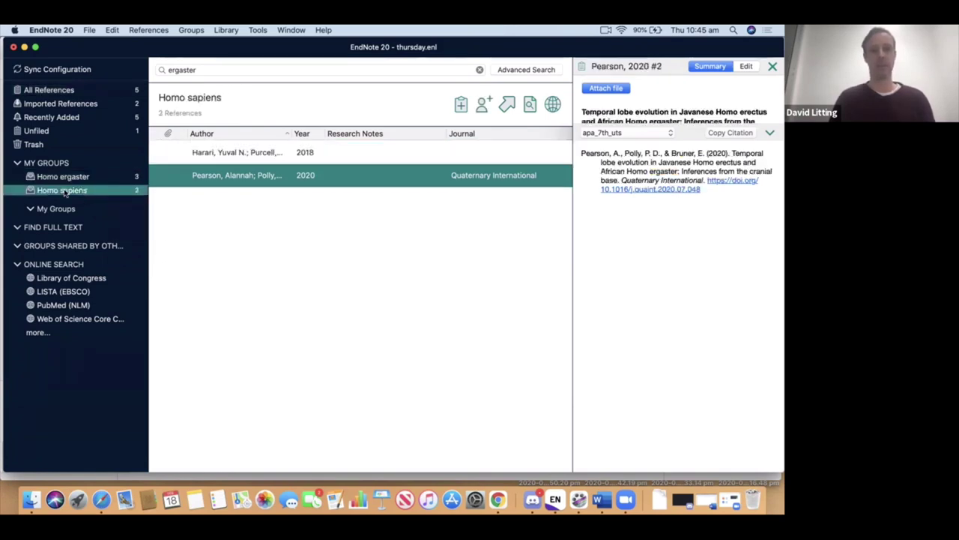
{"action": "left_click", "coordinate": [72, 90]}
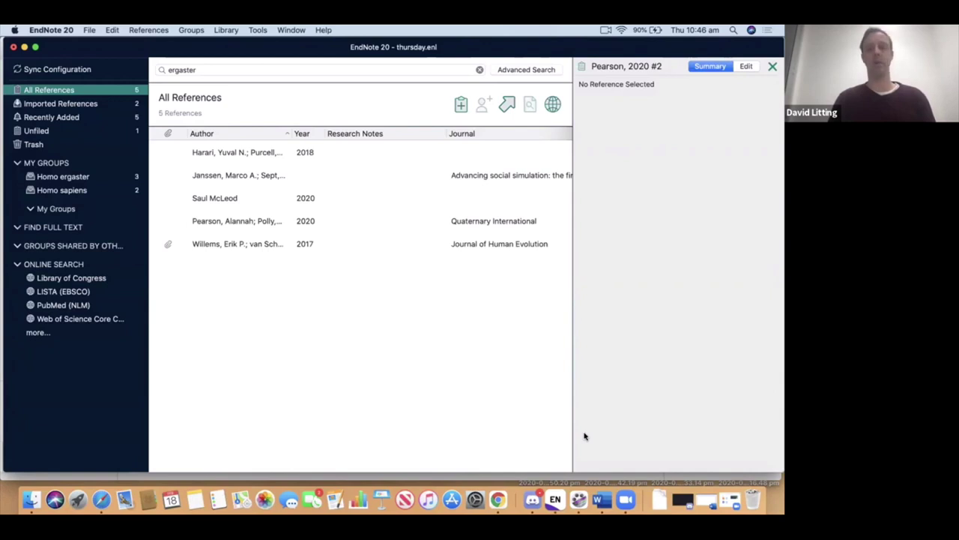
Step: Switch to the blank Word document, show the EndNote 20 tools and write "Early hominids" in the document
{"action": "left_click", "coordinate": [597, 500]}
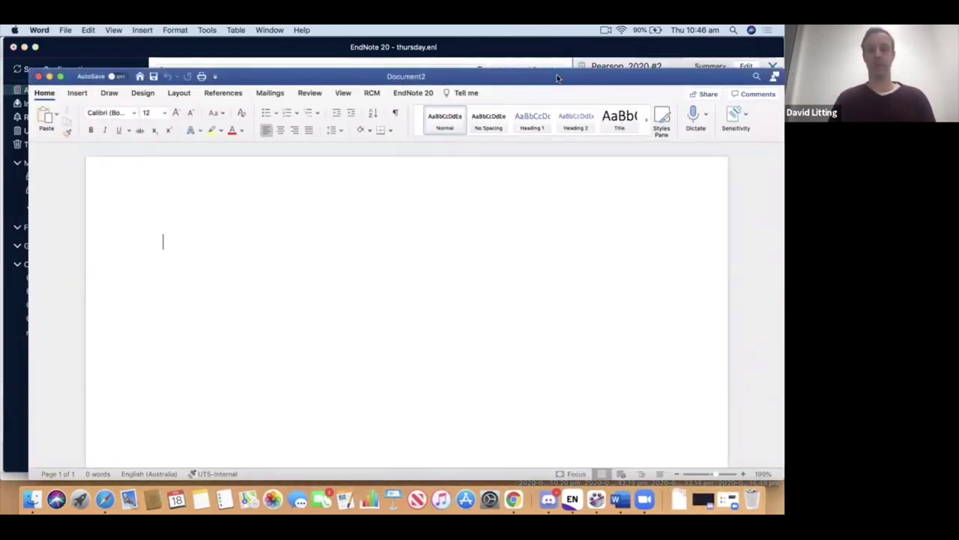
{"action": "left_click_drag", "start_coordinate": [557, 78], "coordinate": [531, 48]}
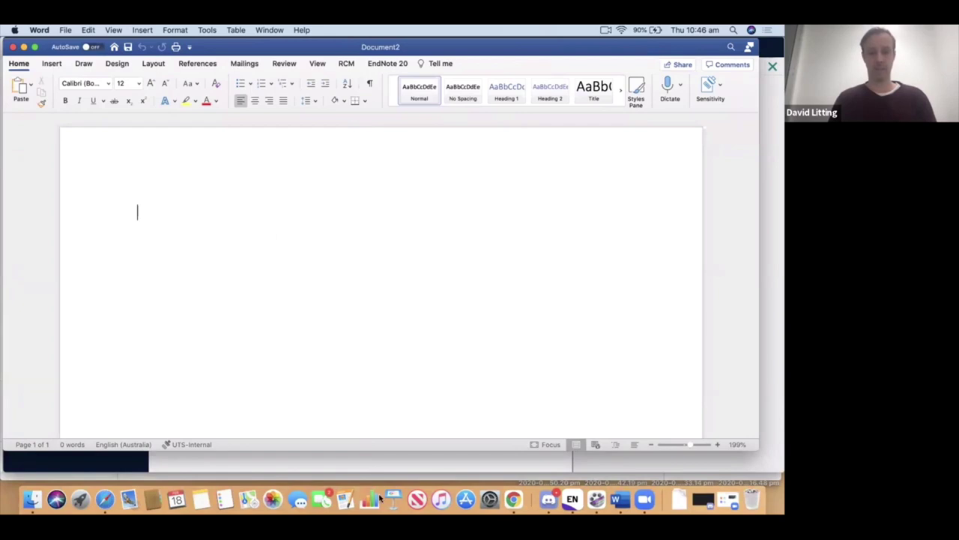
{"action": "left_click", "coordinate": [388, 65]}
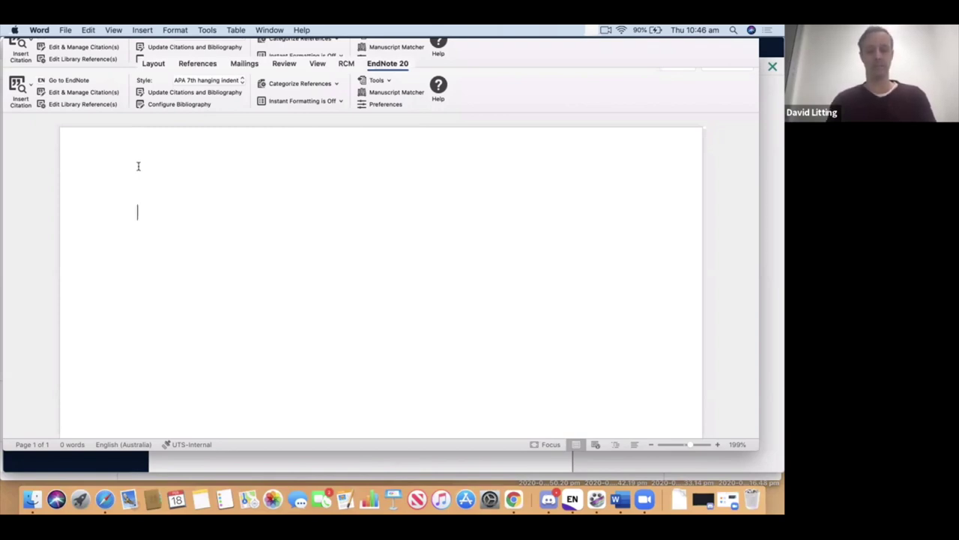
{"action": "type", "text": "early h"}
{"action": "type", "text": "omo"}
{"action": "key", "text": "BackSpace"}
{"action": "type", "text": "inids"}
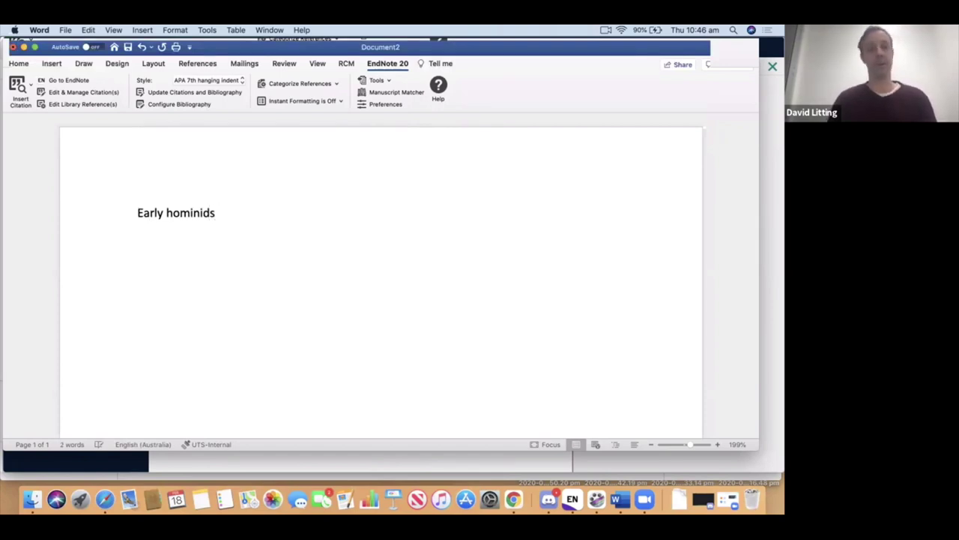
Step: Find "ergaster" references and insert one citation after "Early hominids" for the hominids foraging paper and the social organization of Homo ergaster article
{"action": "left_click", "coordinate": [18, 88]}
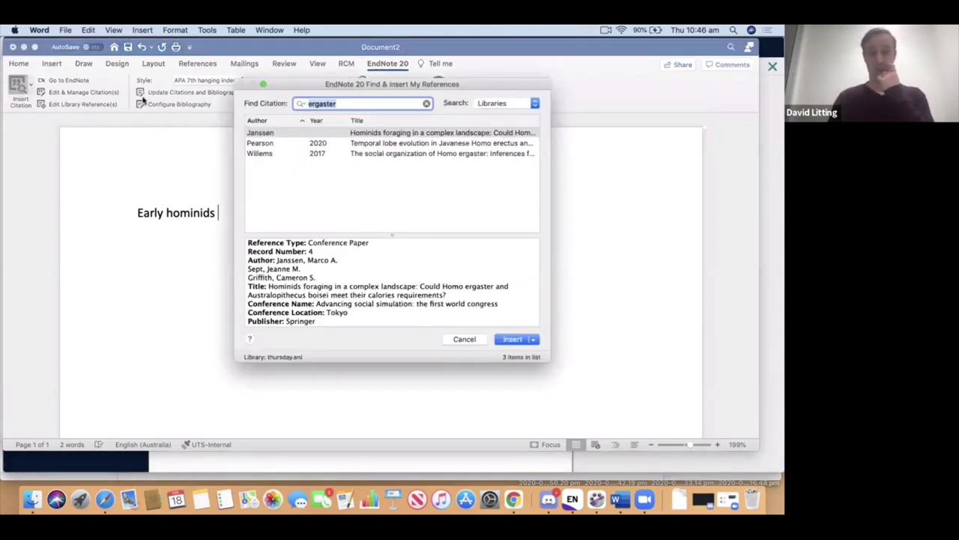
{"action": "left_click", "coordinate": [354, 103]}
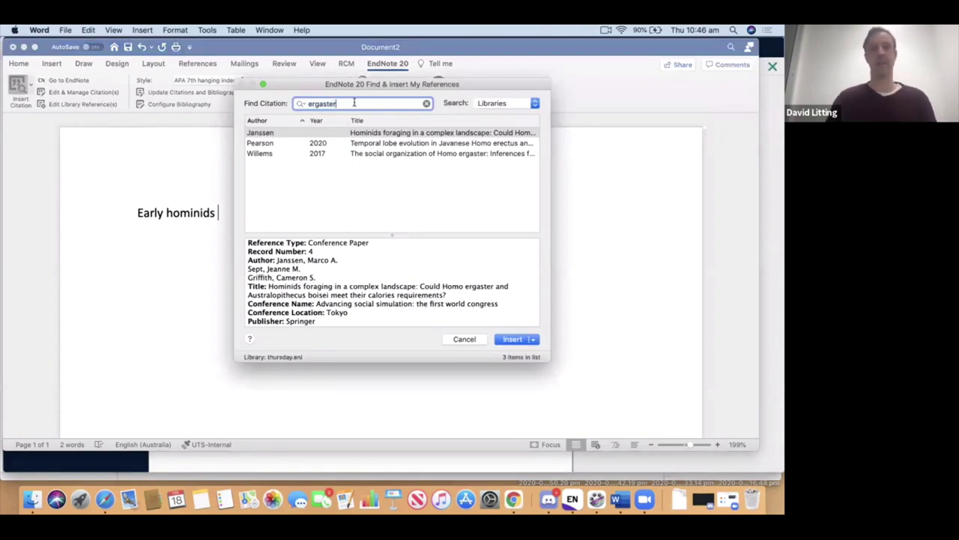
{"action": "key", "text": "Return"}
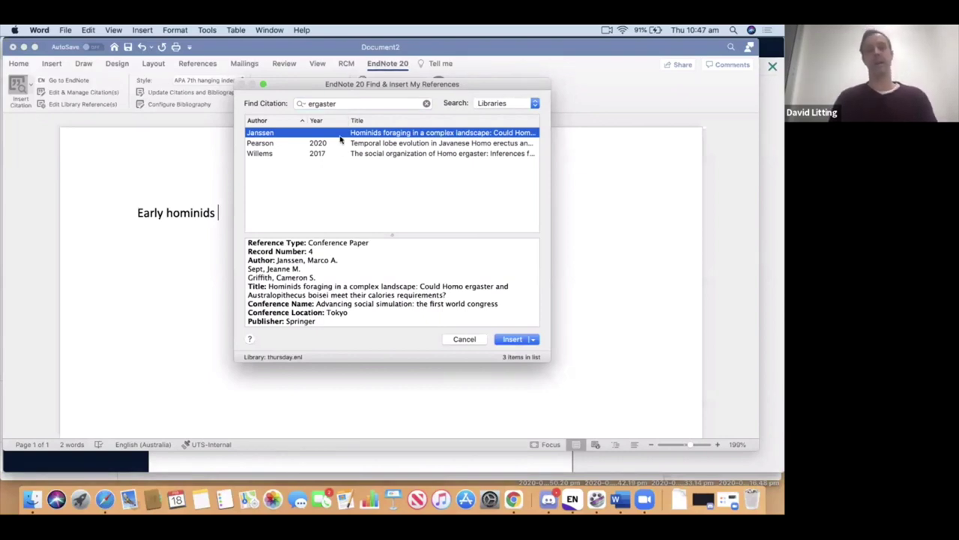
{"action": "left_click", "coordinate": [361, 146]}
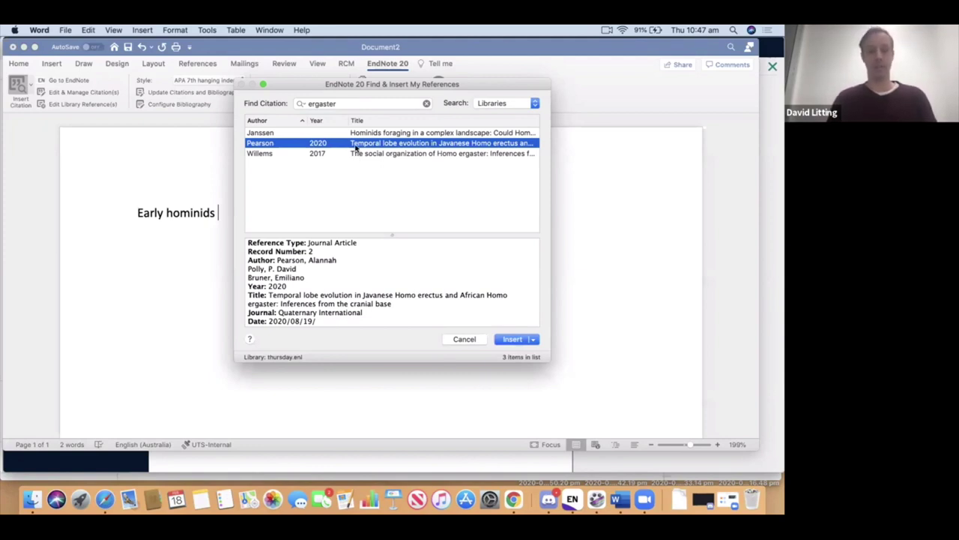
{"action": "left_click", "coordinate": [357, 134]}
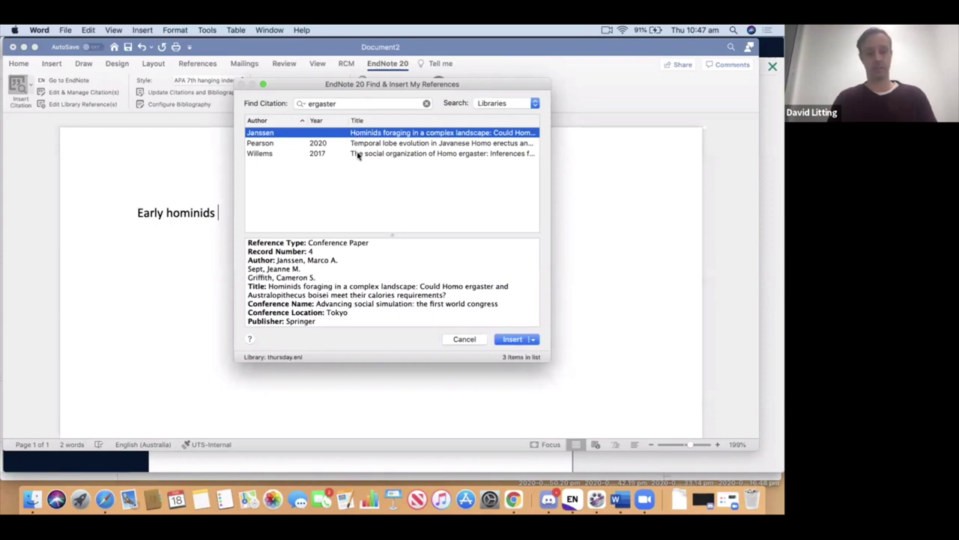
{"action": "left_click", "coordinate": [358, 154], "text": "super"}
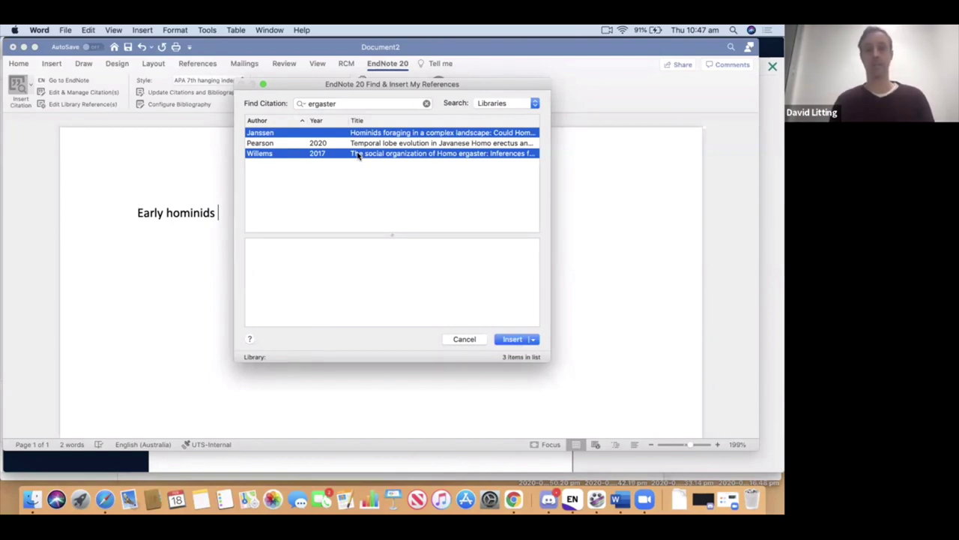
{"action": "left_click", "coordinate": [507, 340]}
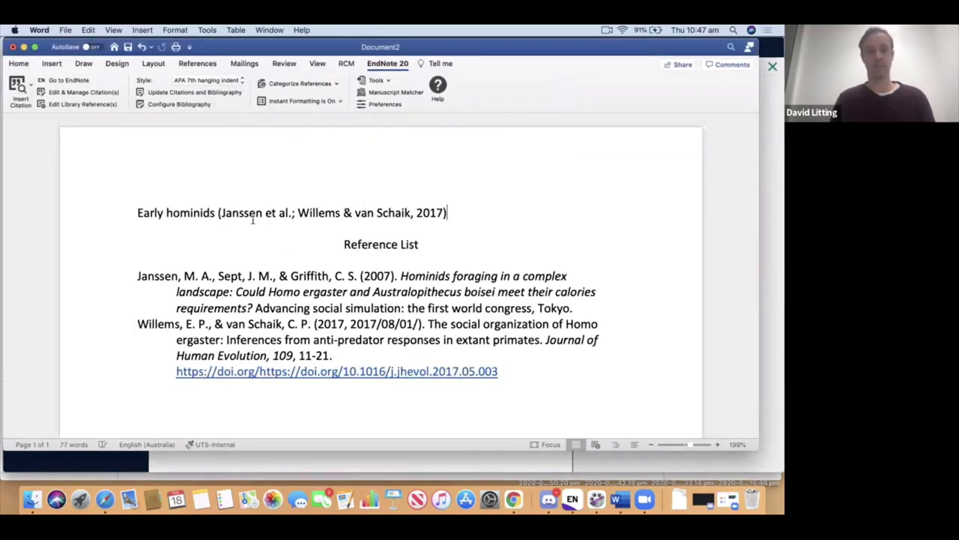
Step: Set the document's citation style to apa_7th_uts
{"action": "left_click", "coordinate": [256, 213]}
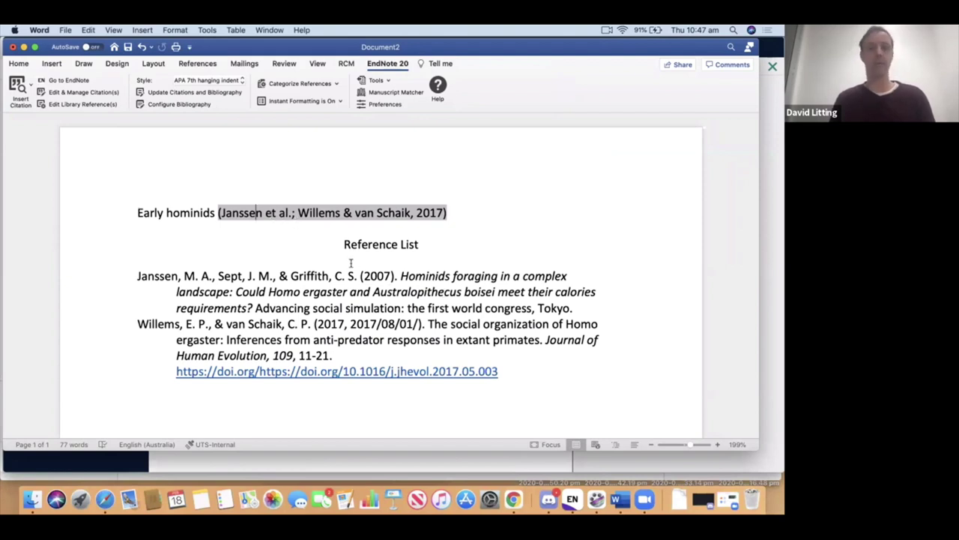
{"action": "left_click", "coordinate": [419, 284]}
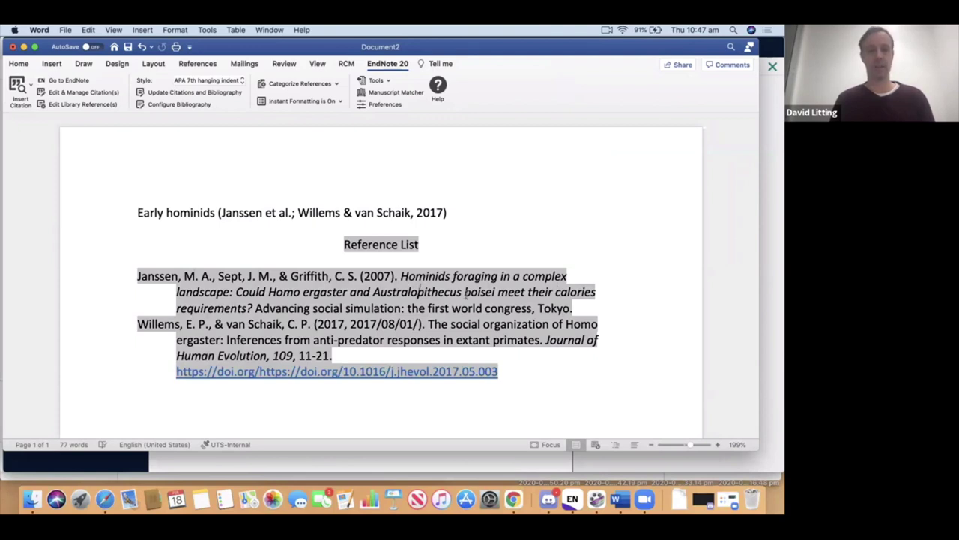
{"action": "left_click", "coordinate": [544, 373]}
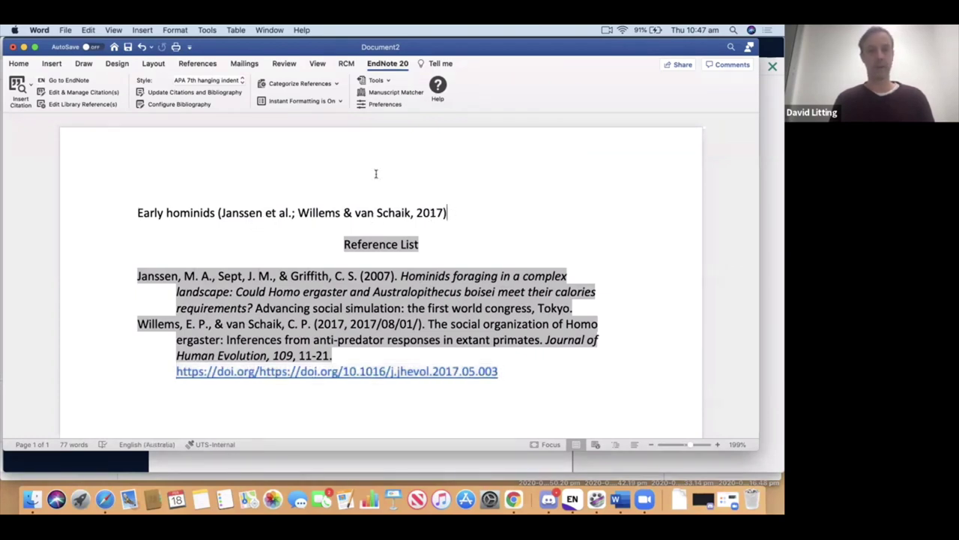
{"action": "left_click", "coordinate": [225, 83]}
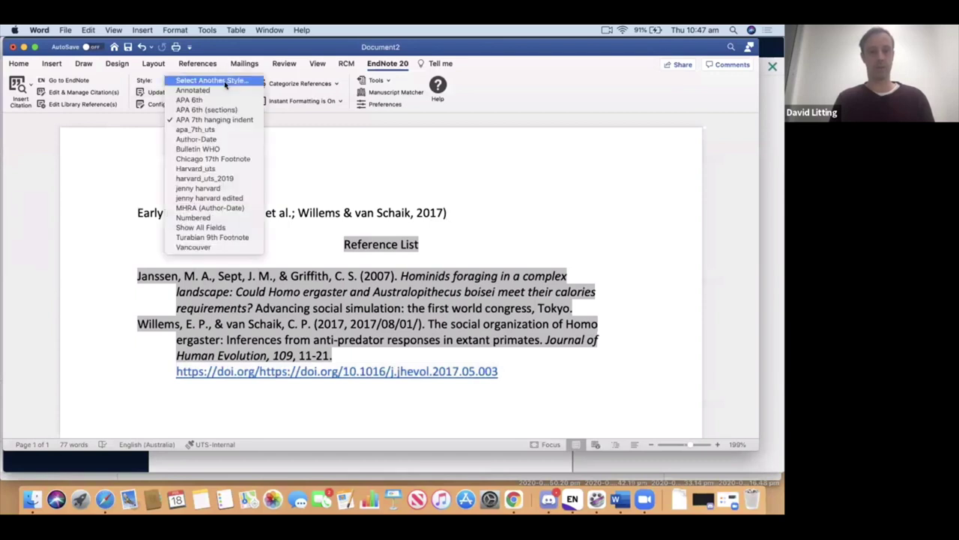
{"action": "left_click", "coordinate": [222, 131]}
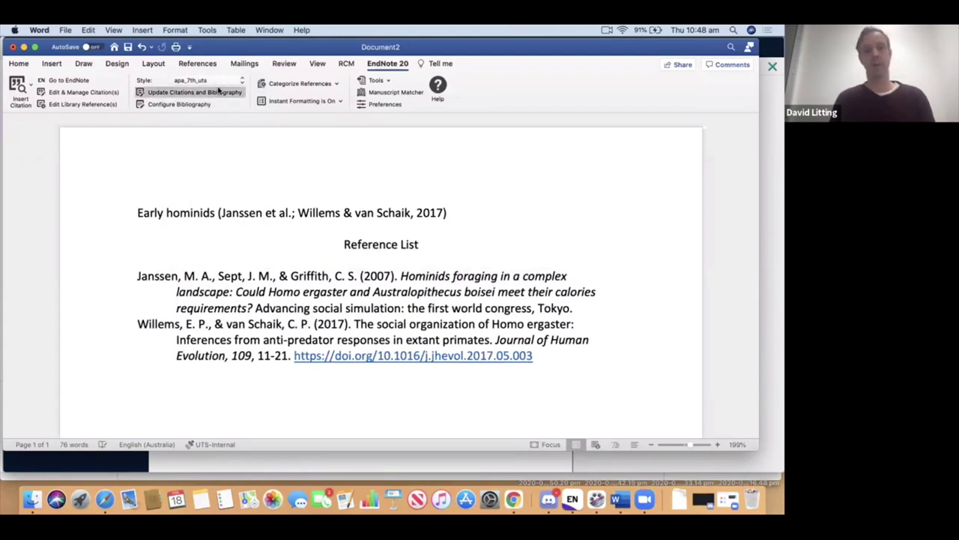
{"action": "left_click", "coordinate": [219, 81]}
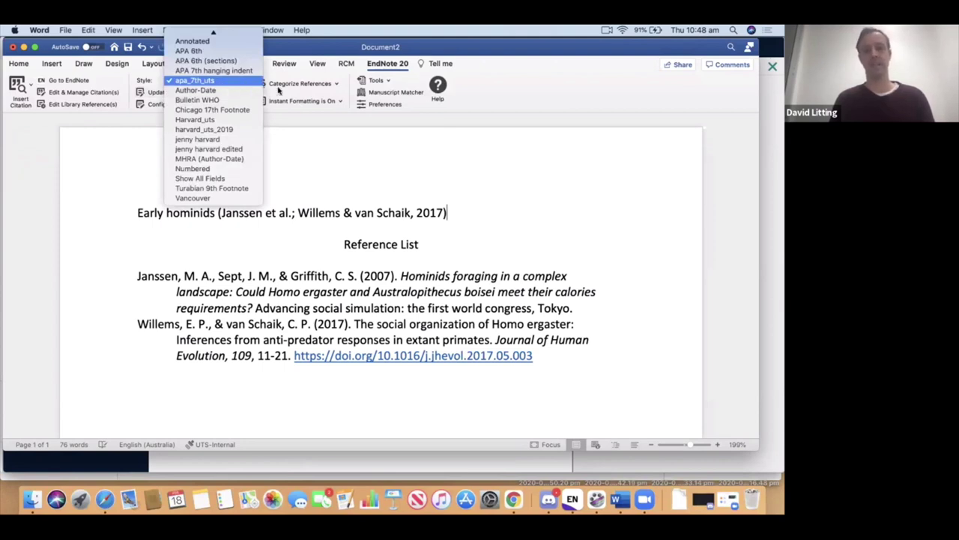
{"action": "left_click", "coordinate": [352, 152]}
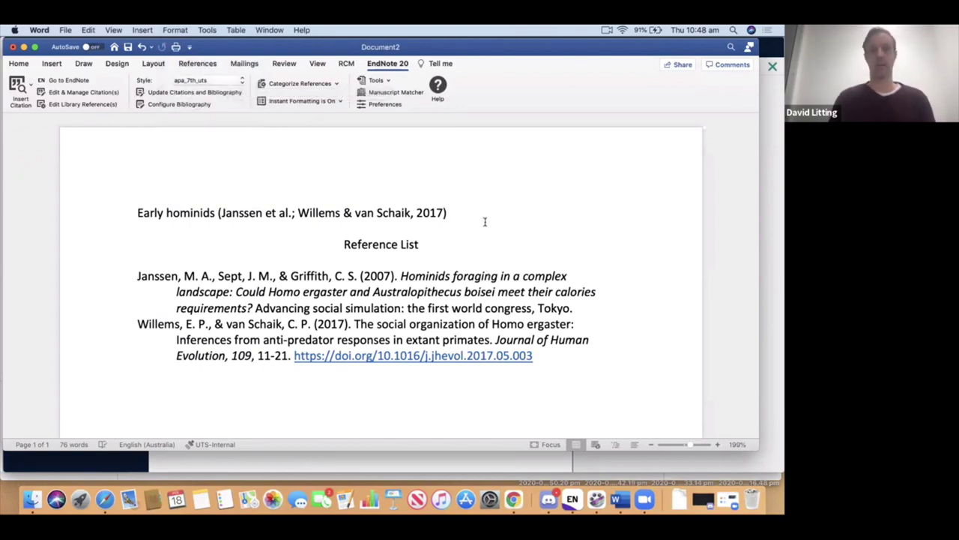
Step: End the sentence after the citation with a period and write that the social organization article's two authors say ‘quote’
{"action": "type", "text": ".; "}
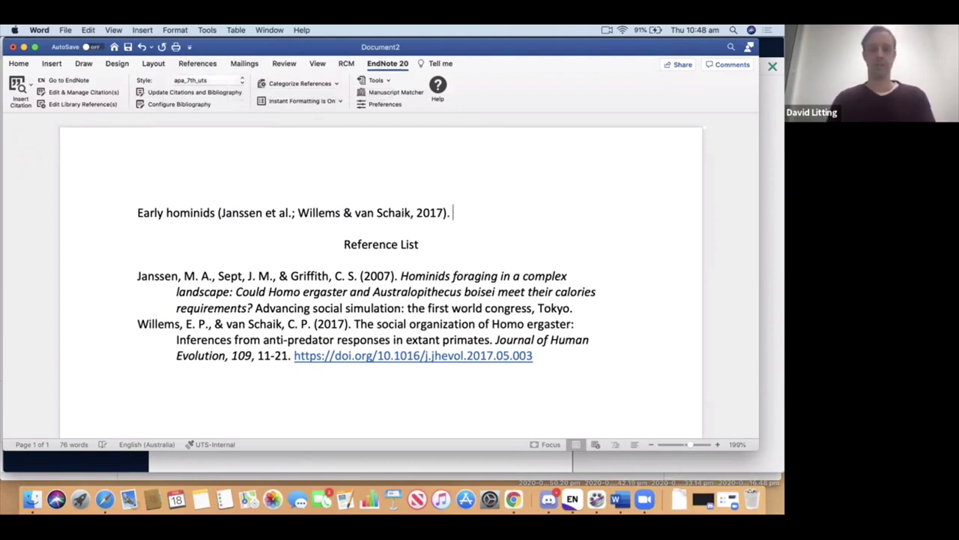
{"action": "type", "text": "Wille"}
{"action": "key", "text": "BackSpace"}
{"action": "type", "text": "llems a"}
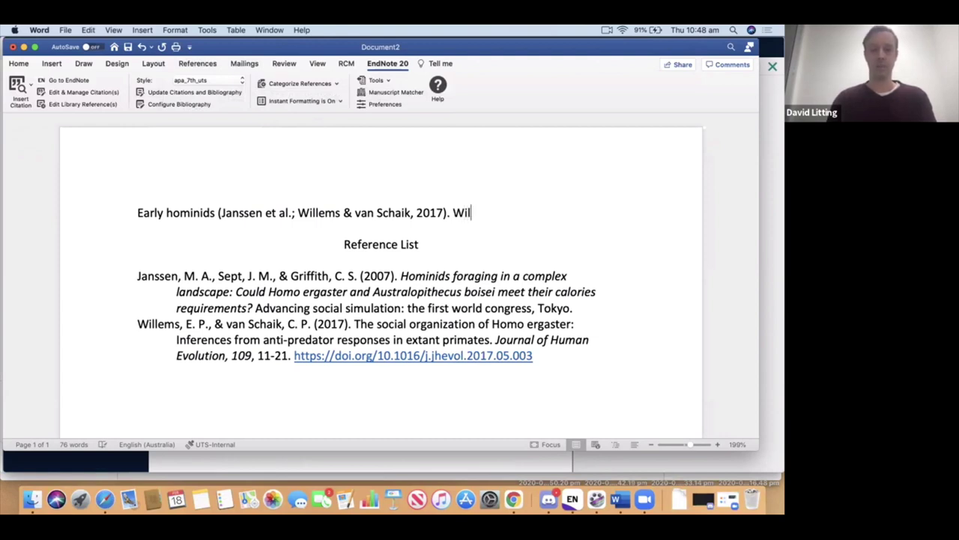
{"action": "type", "text": "nd vcan"}
{"action": "key", "text": "BackSpace"}
{"action": "key", "text": "BackSpace"}
{"action": "key", "text": "BackSpace"}
{"action": "type", "text": "an Schaik say"}
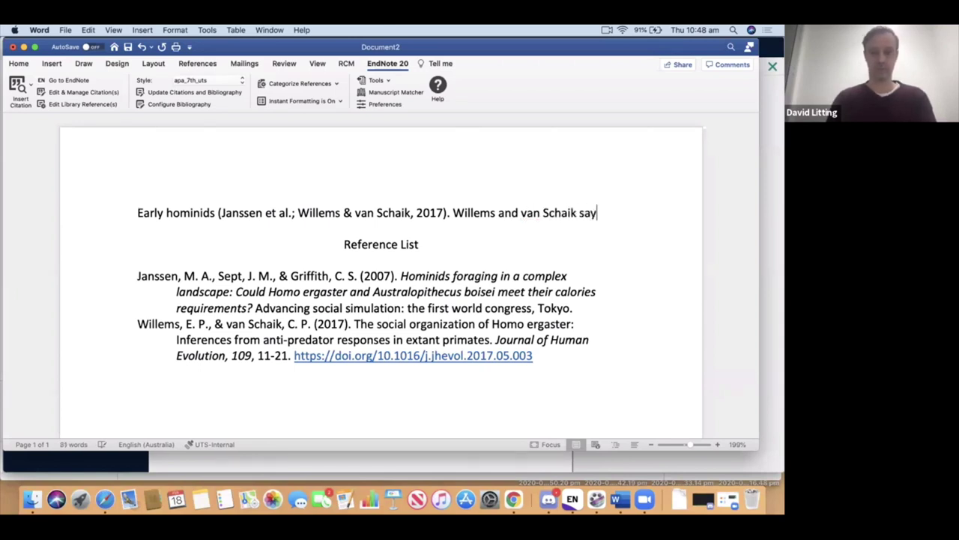
{"action": "type", "text": "'quote"}
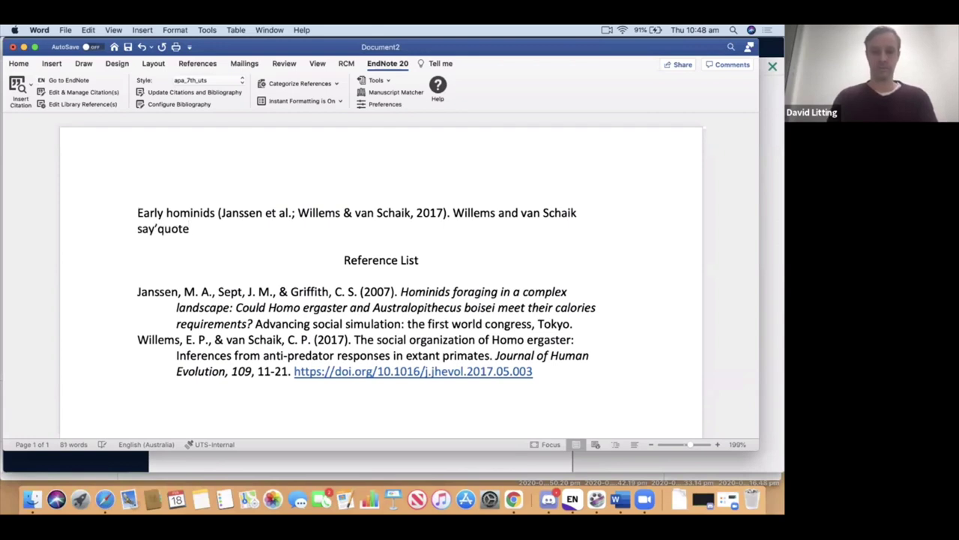
{"action": "key", "text": "BackSpace"}
{"action": "key", "text": "BackSpace"}
{"action": "key", "text": "BackSpace"}
{"action": "key", "text": "BackSpace"}
{"action": "key", "text": "BackSpace"}
{"action": "key", "text": "BackSpace"}
{"action": "type", "text": "'quote"}
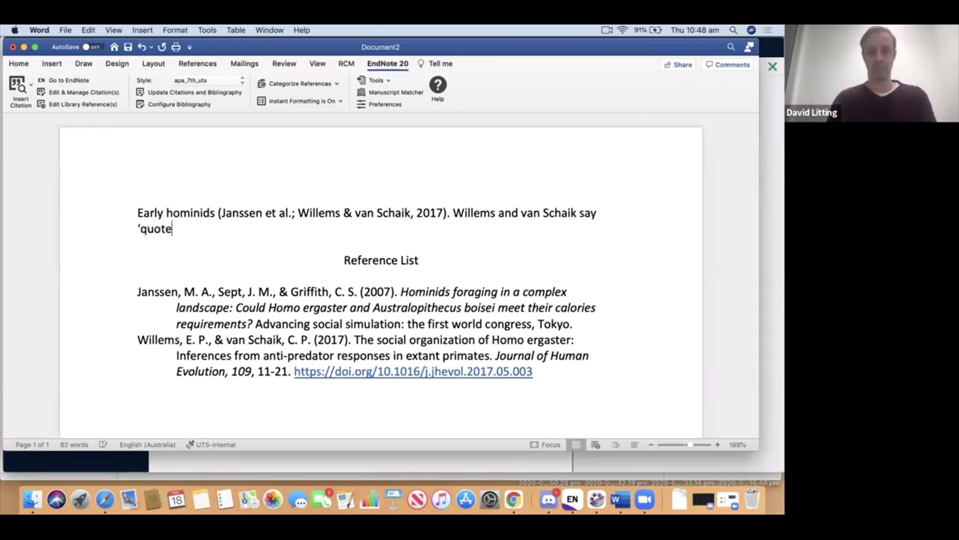
{"action": "type", "text": "'"}
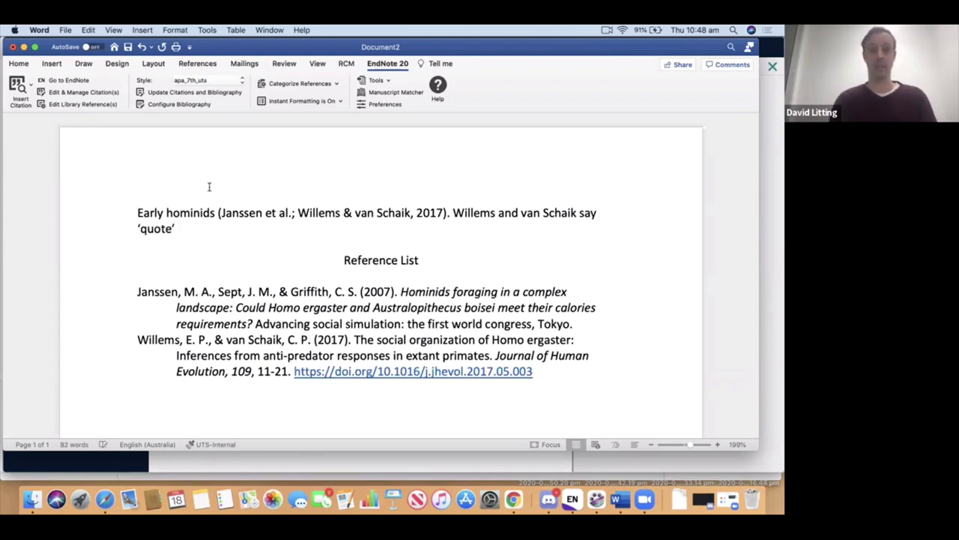
Step: Search by the lead author's surname and insert a citation for the social organization of Homo ergaster article after ‘quote’
{"action": "left_click", "coordinate": [20, 87]}
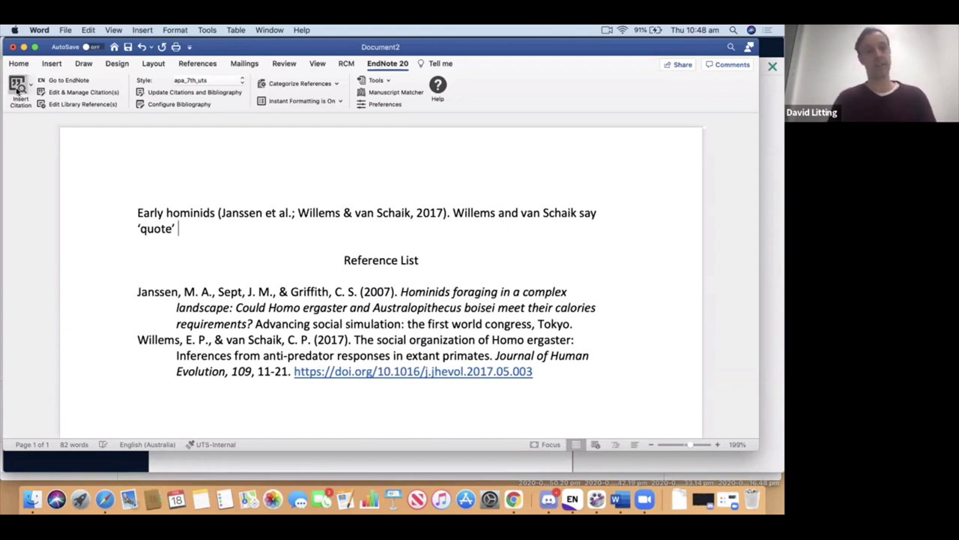
{"action": "type", "text": "willems"}
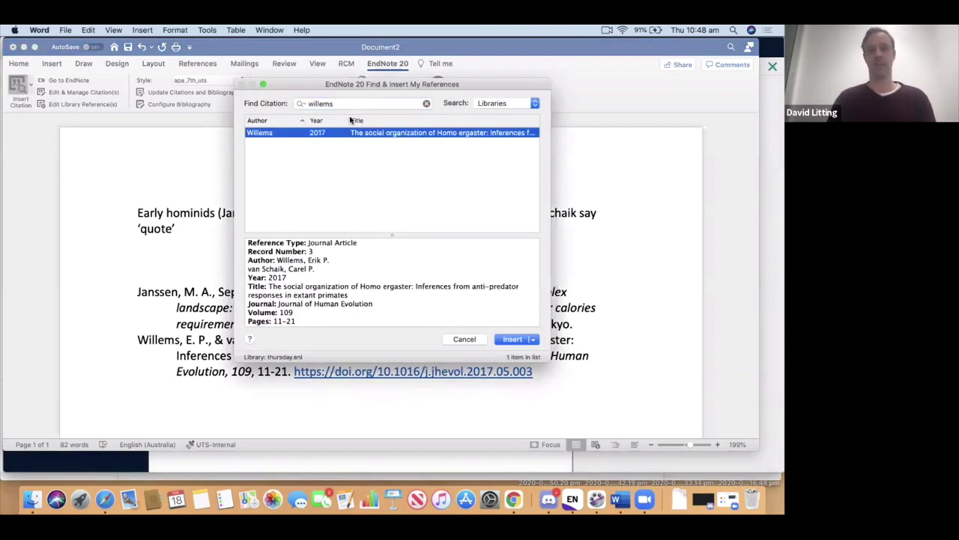
{"action": "left_click", "coordinate": [510, 340]}
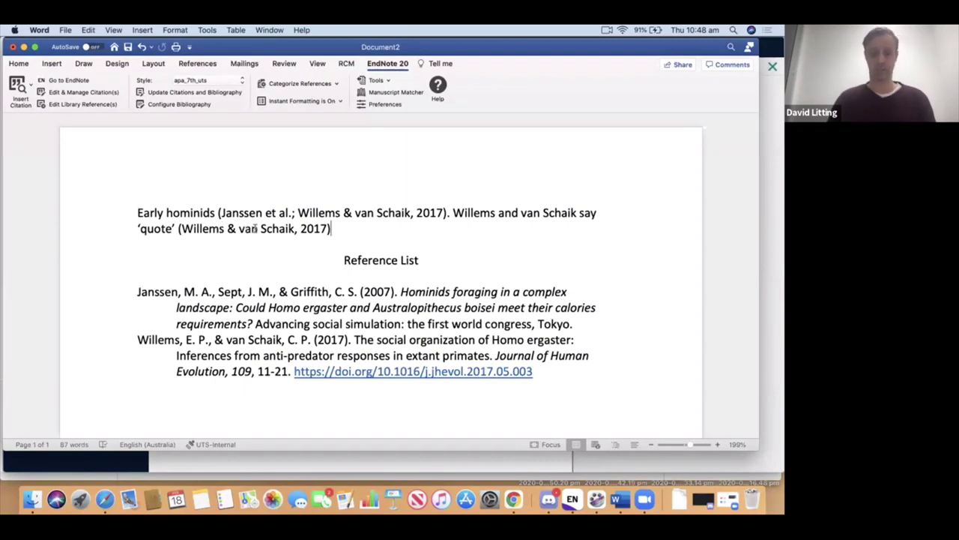
Step: Change the format of the citation after ‘quote’ to Exclude Author
{"action": "left_click", "coordinate": [259, 229]}
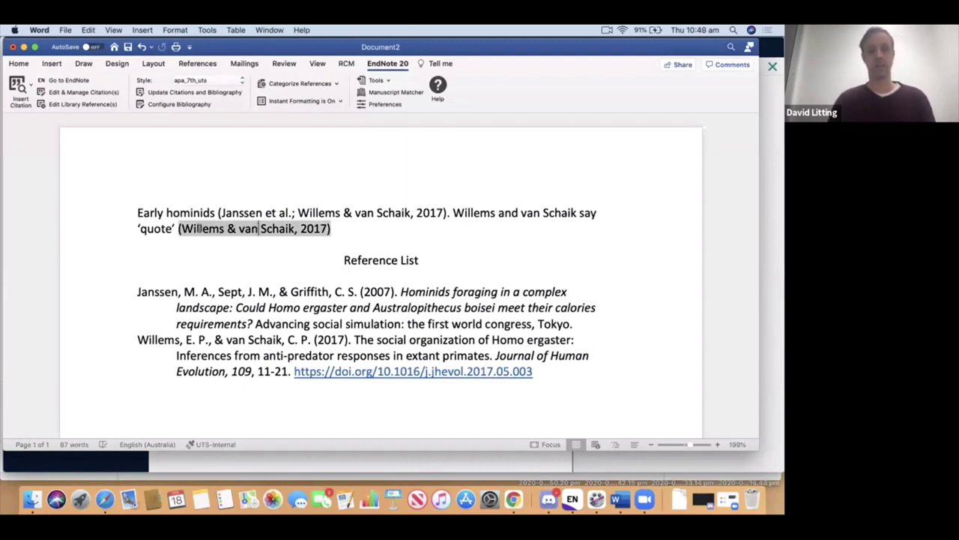
{"action": "left_click", "coordinate": [80, 93]}
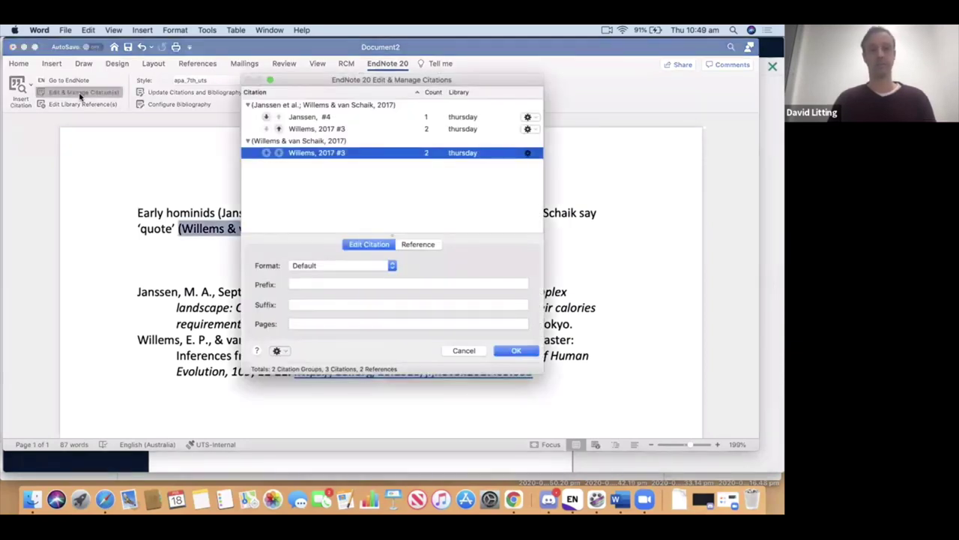
{"action": "left_click", "coordinate": [341, 267]}
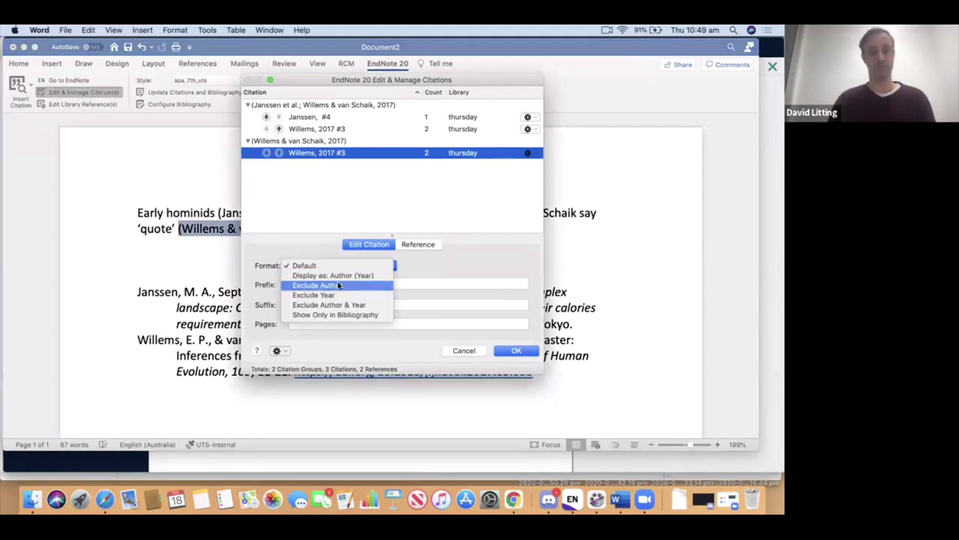
{"action": "left_click", "coordinate": [337, 286]}
{"action": "left_click", "coordinate": [507, 351]}
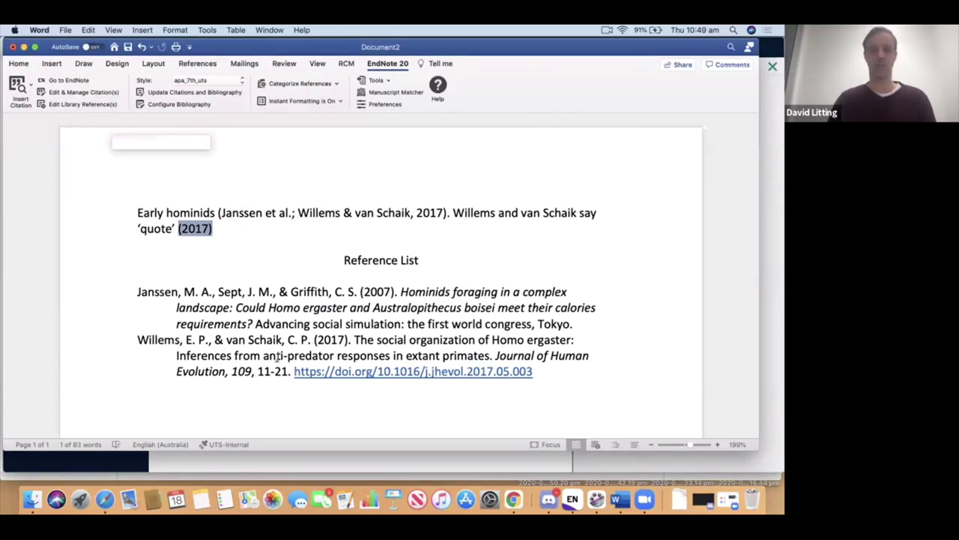
{"action": "left_click", "coordinate": [288, 228]}
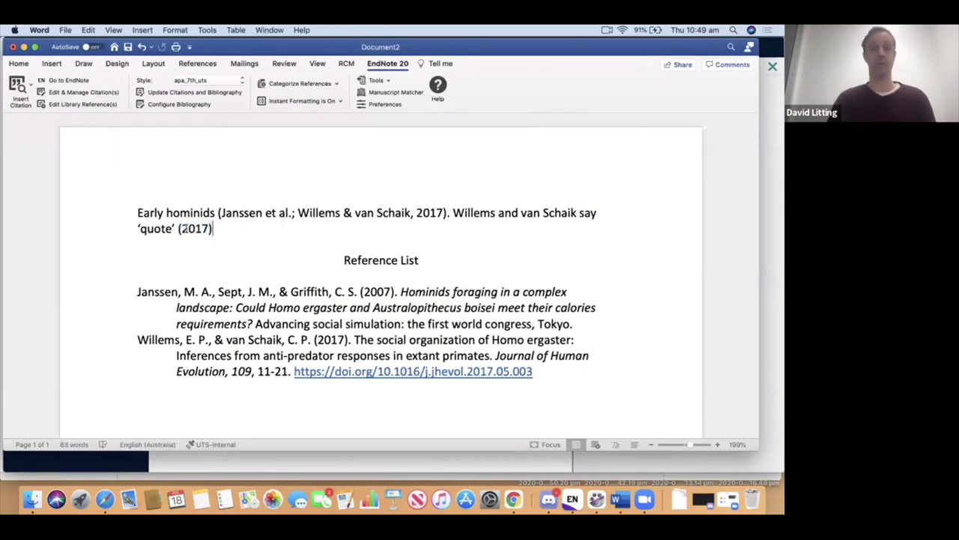
Step: Add page 7 to the citation after ‘quote’
{"action": "left_click", "coordinate": [195, 228]}
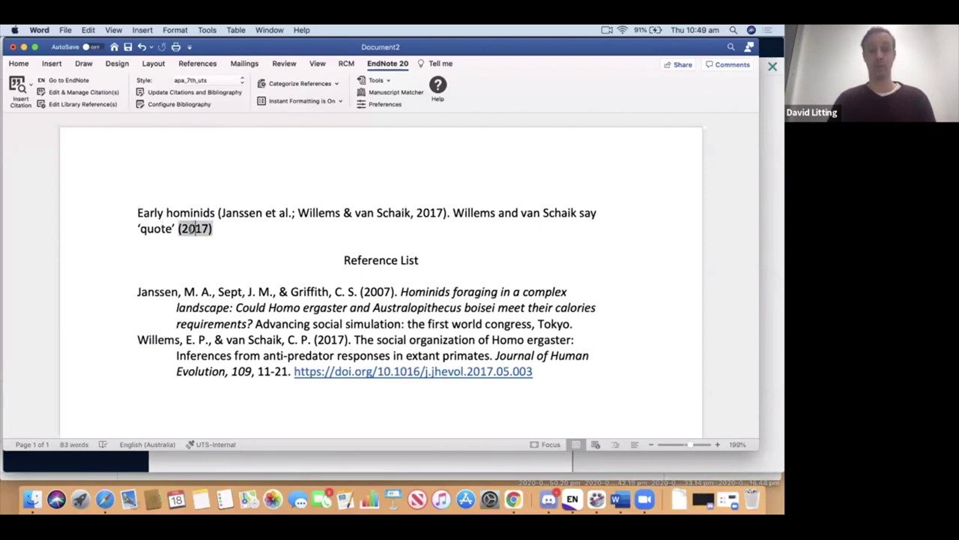
{"action": "left_click", "coordinate": [85, 91]}
{"action": "left_click", "coordinate": [312, 323]}
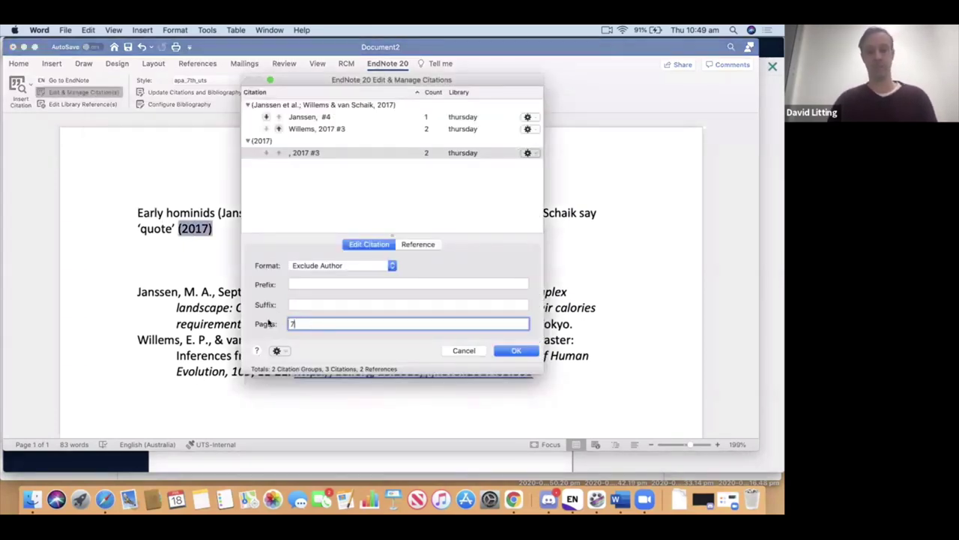
{"action": "left_click", "coordinate": [505, 351]}
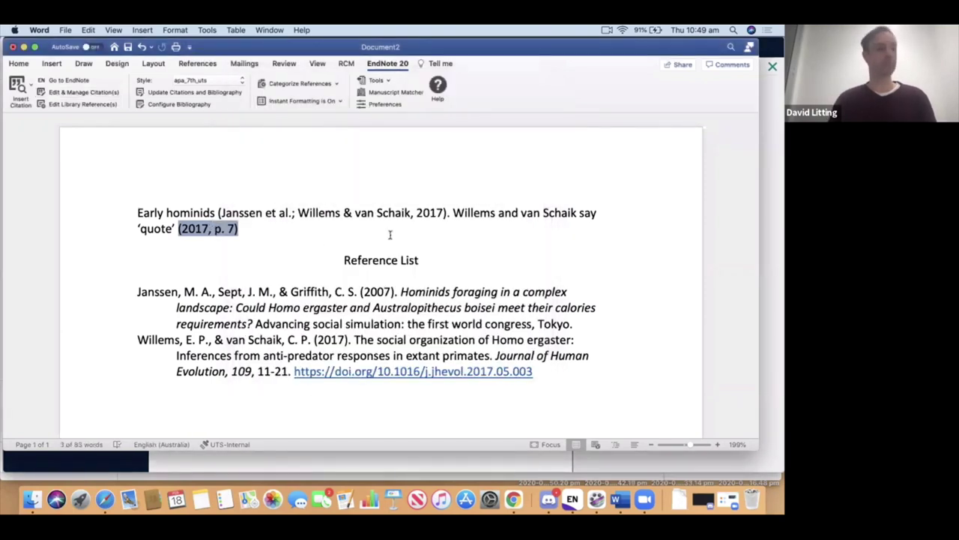
{"action": "left_click", "coordinate": [463, 212]}
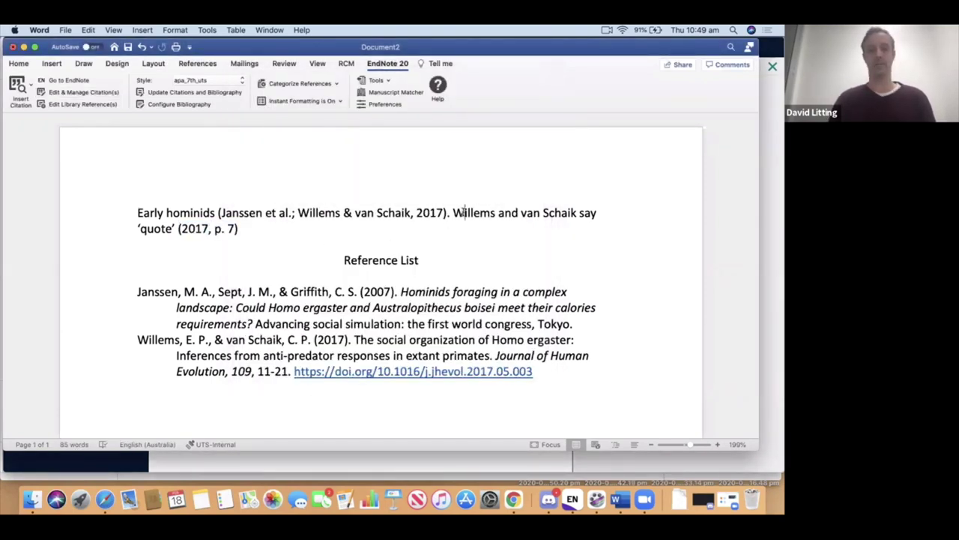
Step: Remove the hominids foraging paper from the combined citation after "Early hominids"
{"action": "left_click", "coordinate": [343, 213]}
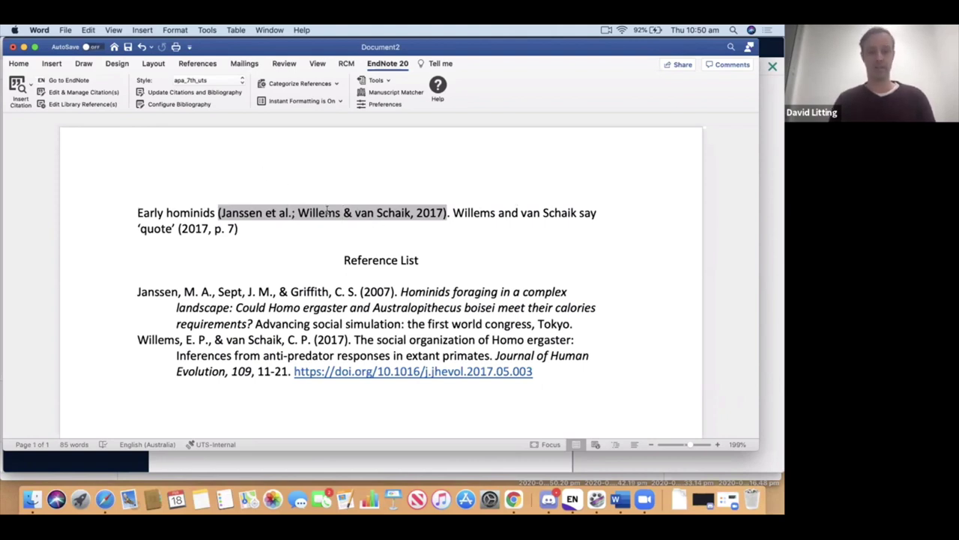
{"action": "left_click", "coordinate": [84, 92]}
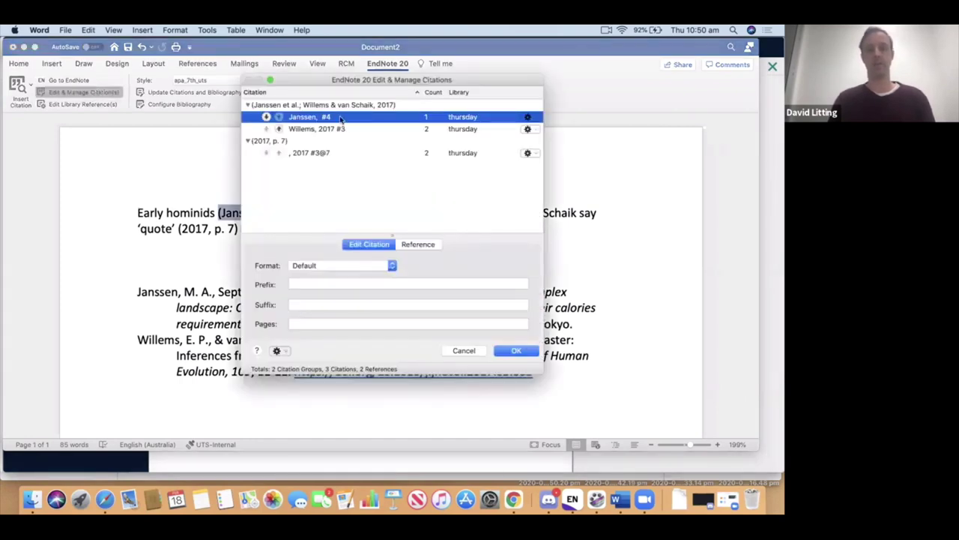
{"action": "left_click", "coordinate": [534, 119]}
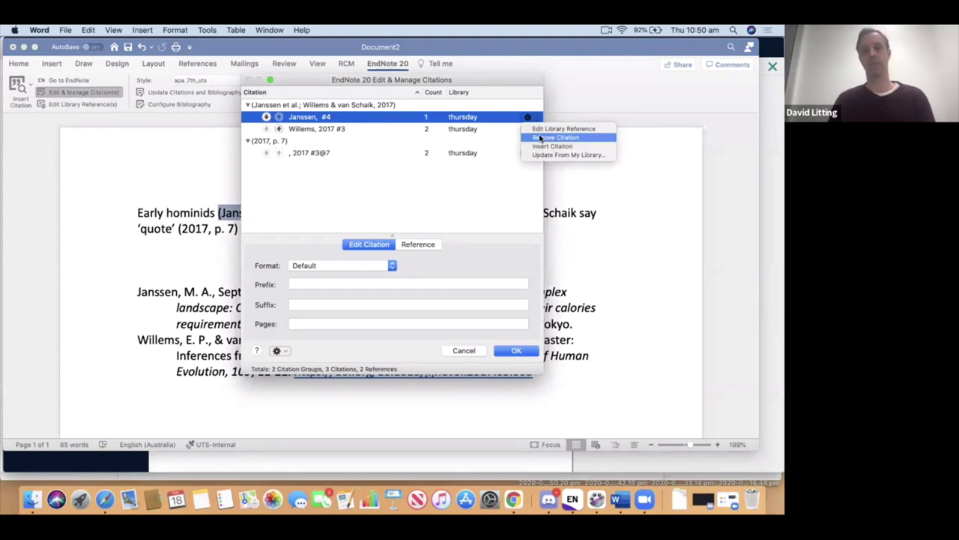
{"action": "left_click", "coordinate": [539, 138]}
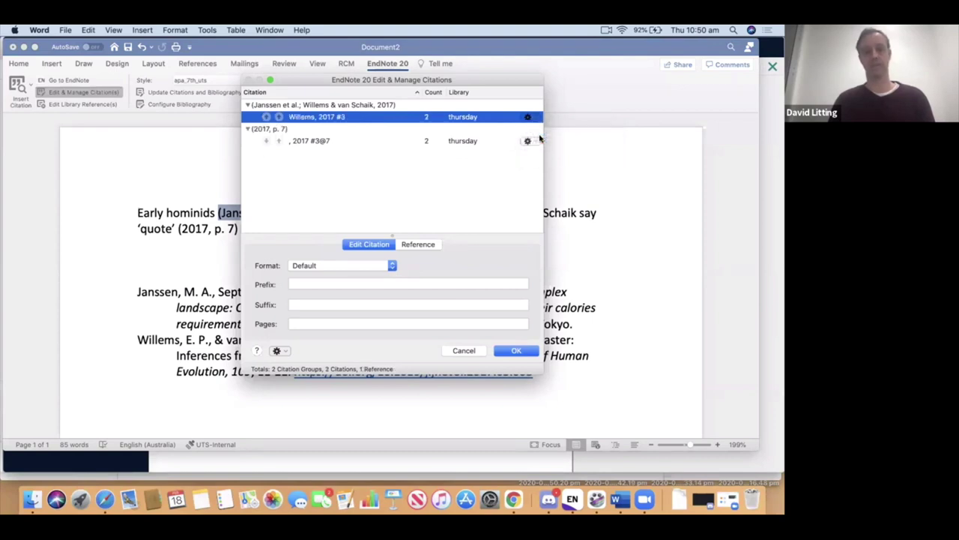
{"action": "left_click", "coordinate": [515, 350]}
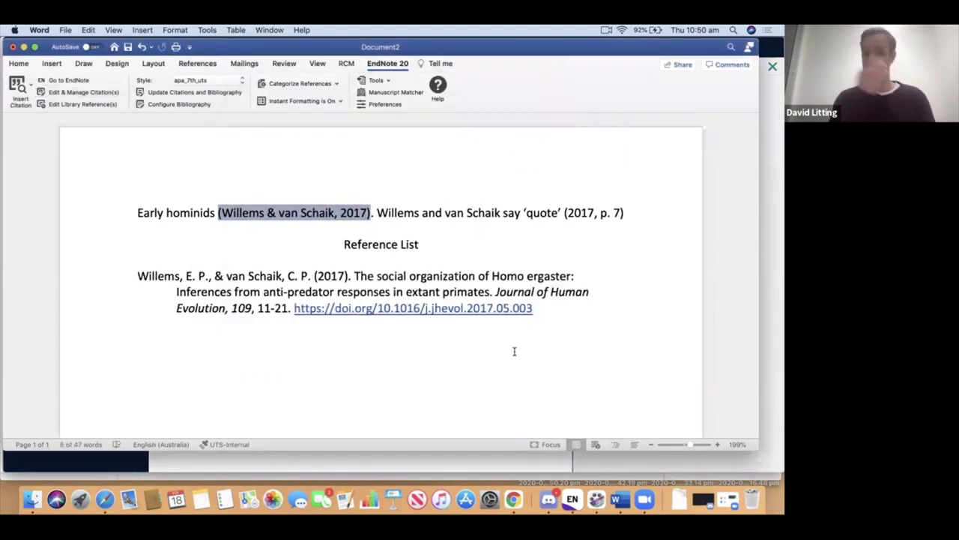
Step: Add blank lines below the reference list
{"action": "left_click", "coordinate": [628, 219]}
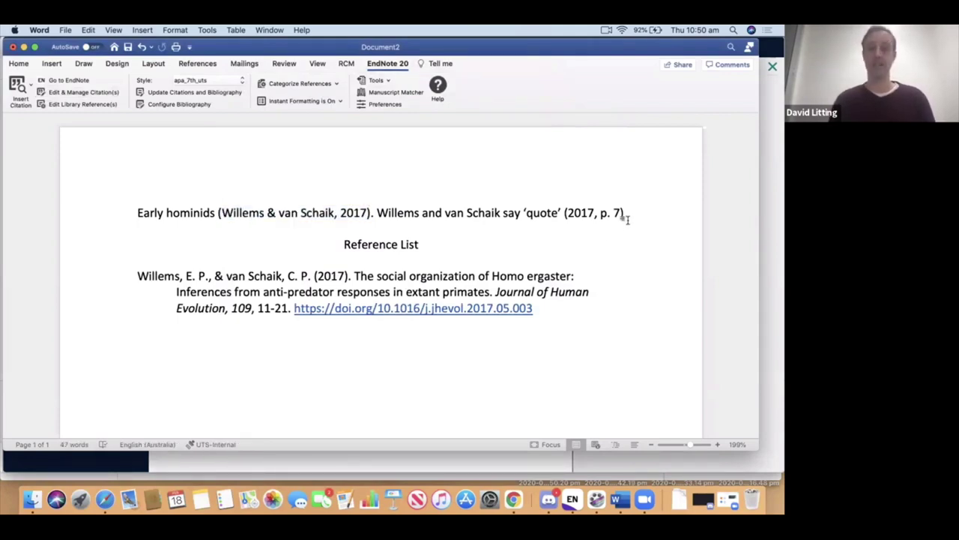
{"action": "left_click", "coordinate": [568, 313]}
{"action": "key", "text": "shift+Home"}
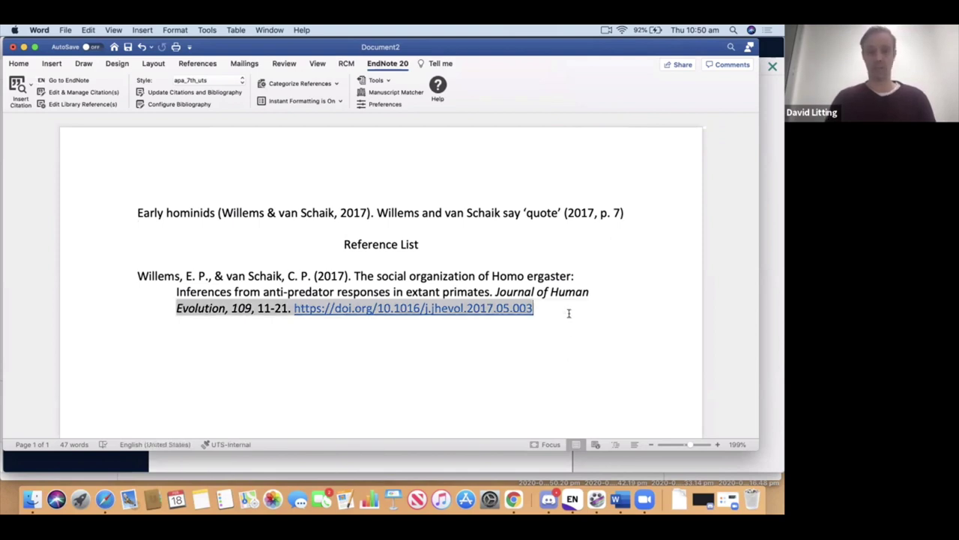
{"action": "left_click", "coordinate": [445, 364]}
{"action": "key", "text": "Return"}
{"action": "key", "text": "Return"}
{"action": "key", "text": "Return"}
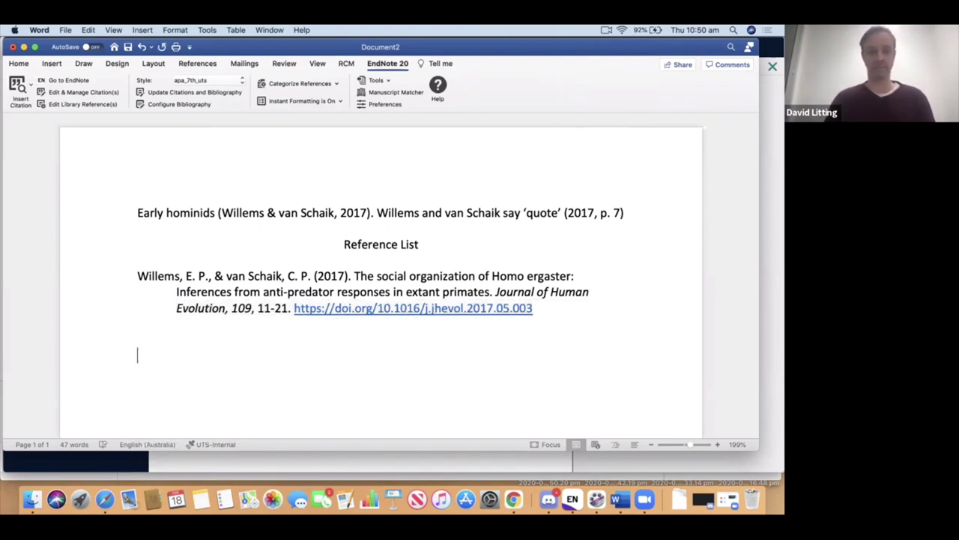
{"action": "scroll", "coordinate": [444, 330], "scroll_direction": "down", "scroll_amount": 3}
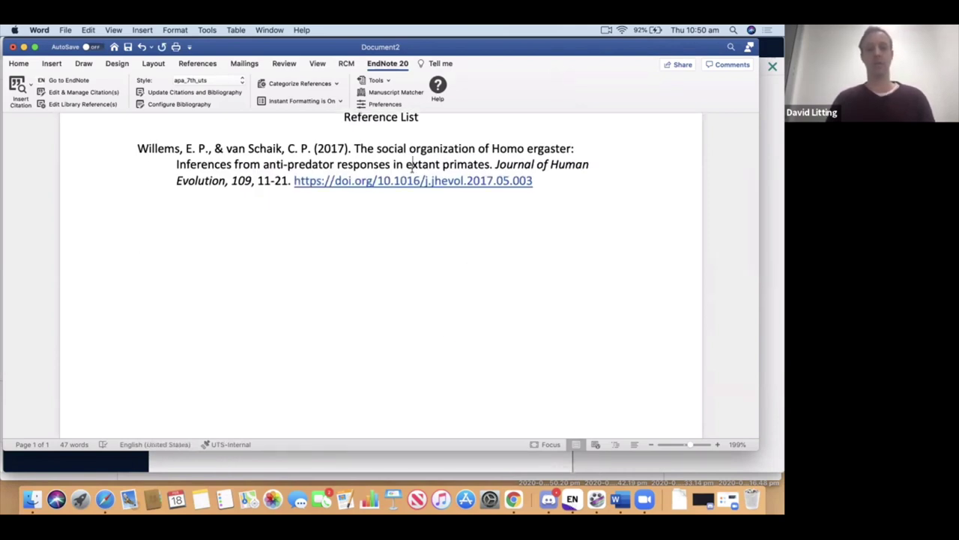
{"action": "scroll", "coordinate": [381, 155], "scroll_direction": "up", "scroll_amount": 2}
{"action": "left_click", "coordinate": [291, 134]}
{"action": "left_click", "coordinate": [592, 140]}
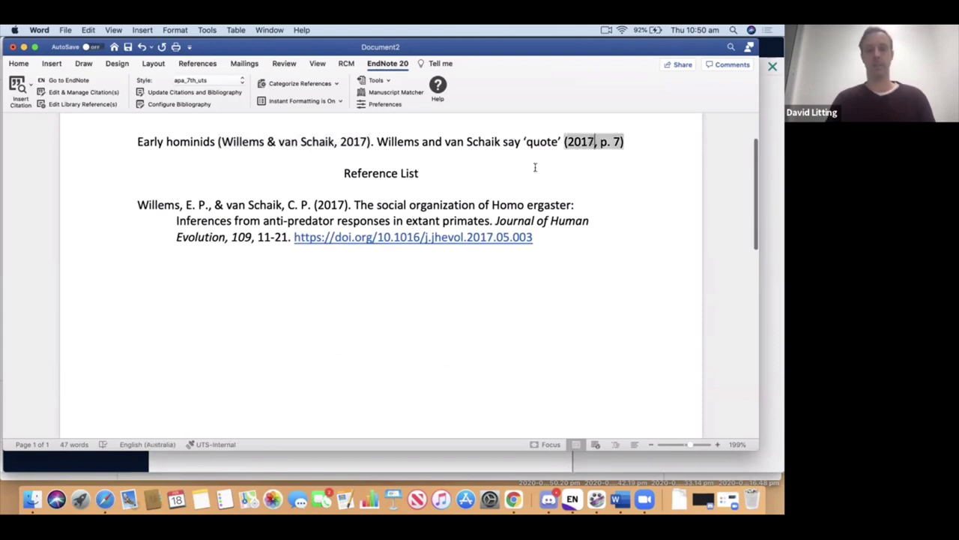
Step: Place the insertion point below the reference list in Word, then switch to EndNote and copy all five references as formatted references
{"action": "left_click", "coordinate": [284, 273]}
{"action": "scroll", "coordinate": [278, 313], "scroll_direction": "down", "scroll_amount": 1}
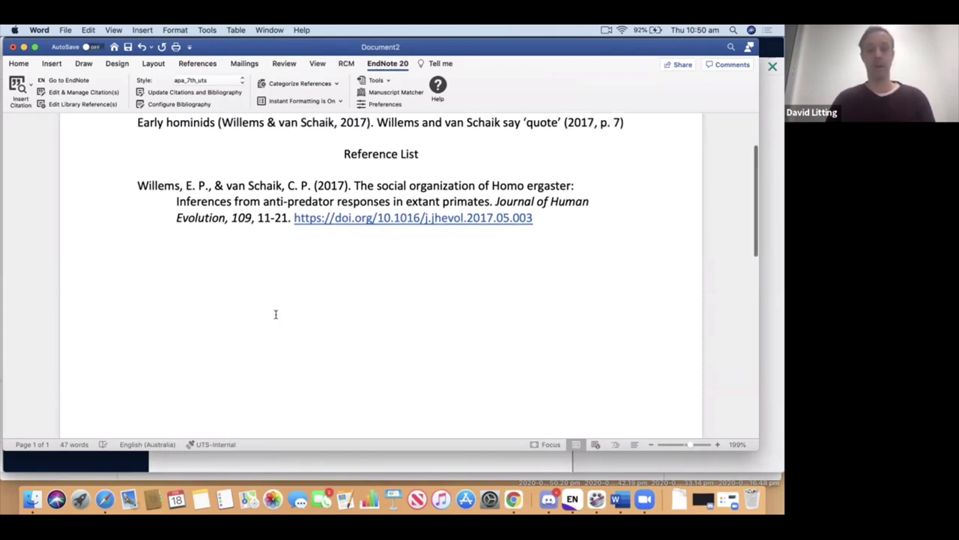
{"action": "left_click", "coordinate": [572, 498]}
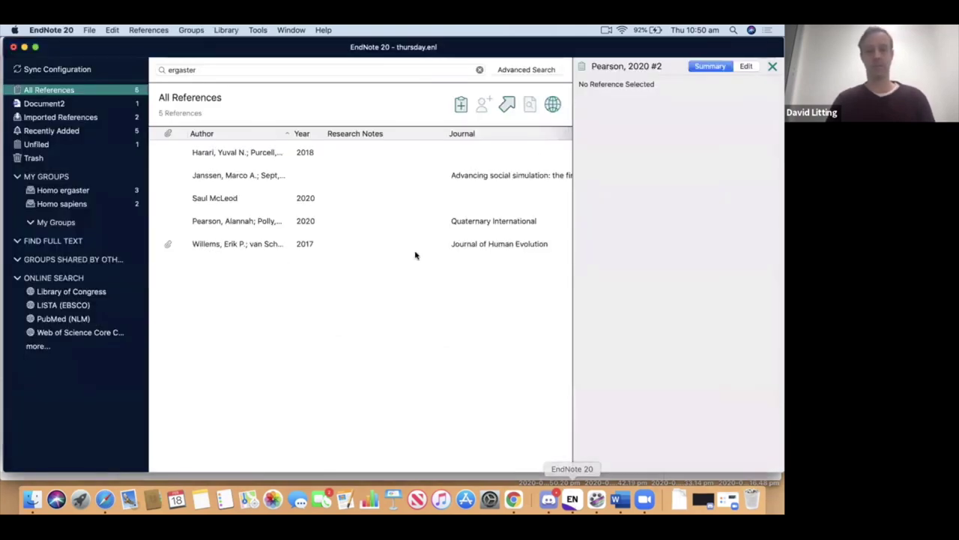
{"action": "left_click", "coordinate": [281, 154]}
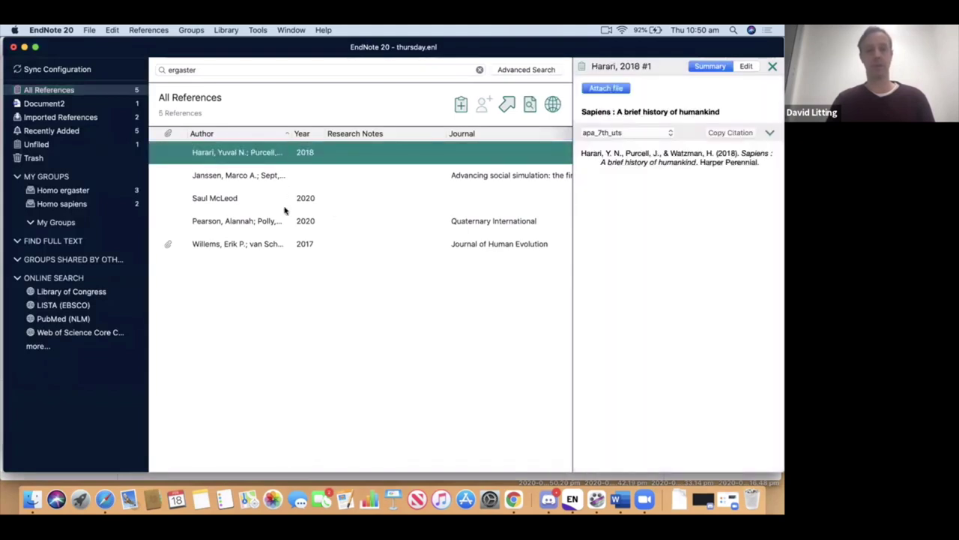
{"action": "left_click", "coordinate": [285, 244], "text": "shift"}
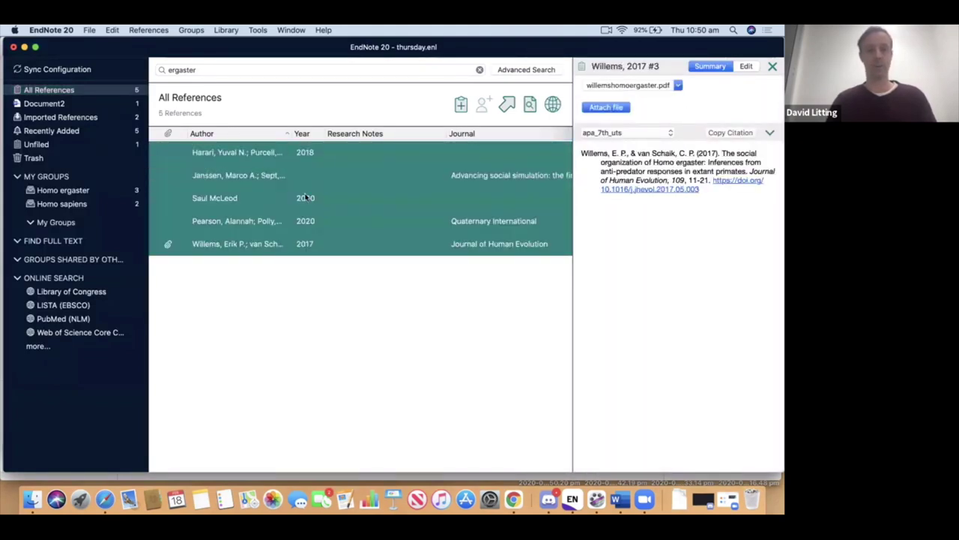
{"action": "right_click", "coordinate": [342, 172]}
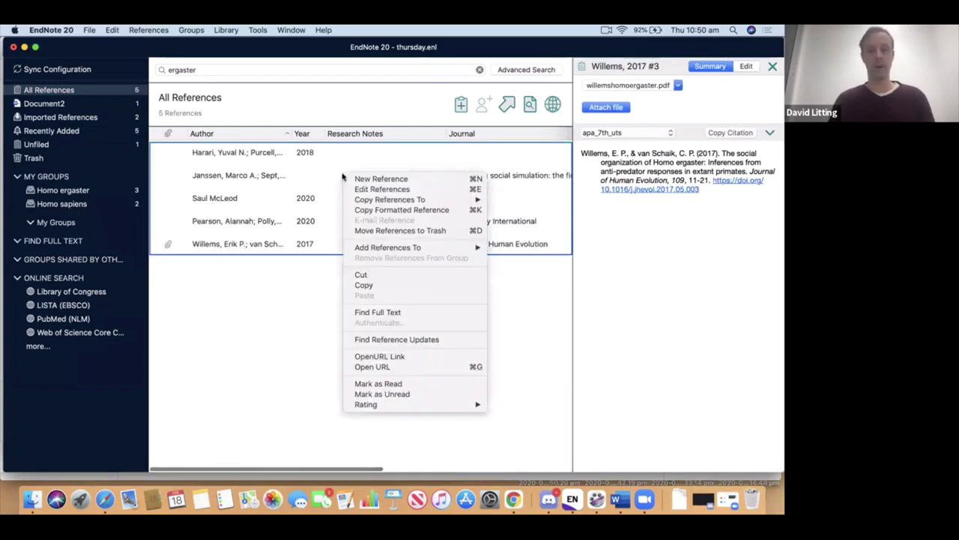
{"action": "left_click", "coordinate": [376, 209]}
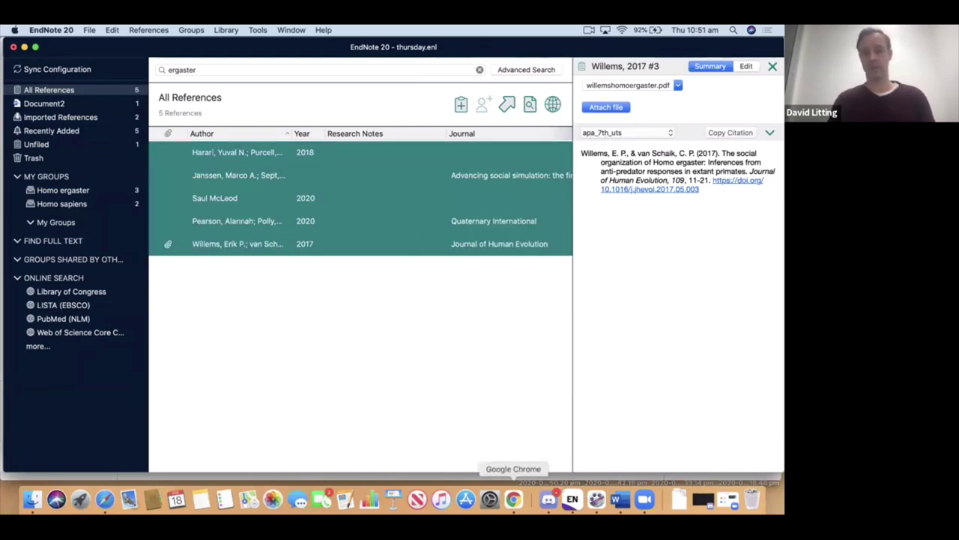
Step: Switch to Word and paste the five formatted references below the reference list
{"action": "left_click", "coordinate": [619, 501]}
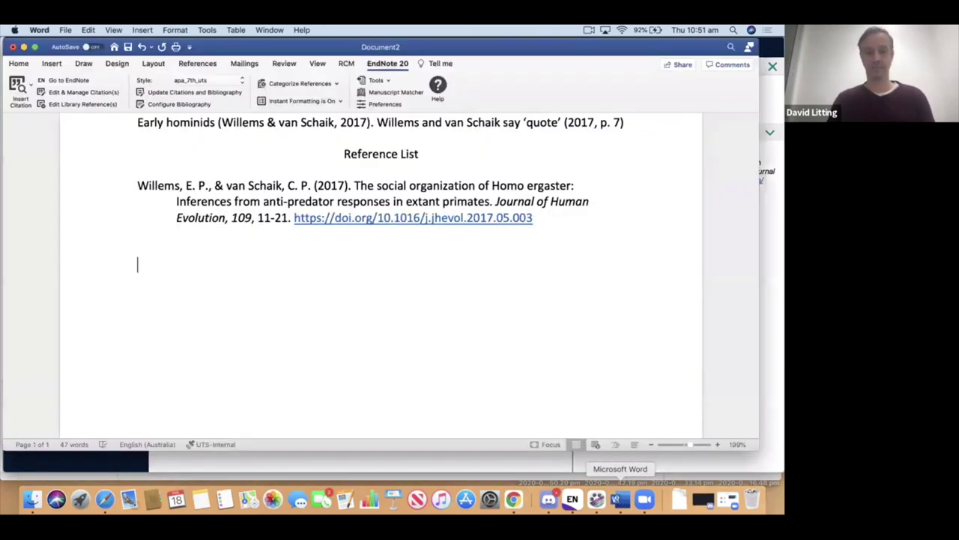
{"action": "key", "text": "super+v"}
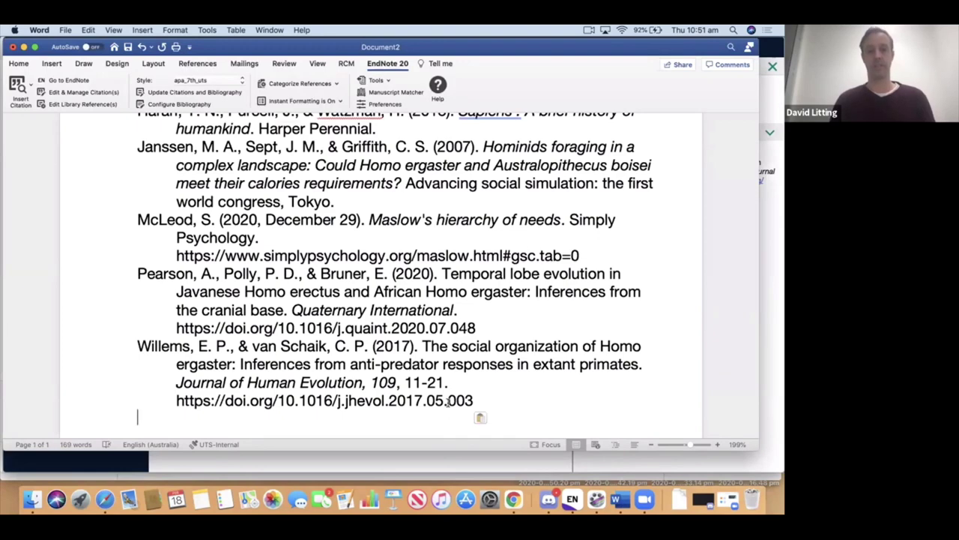
{"action": "scroll", "coordinate": [448, 404], "scroll_direction": "up", "scroll_amount": 2}
{"action": "scroll", "coordinate": [448, 404], "scroll_direction": "up", "scroll_amount": 3}
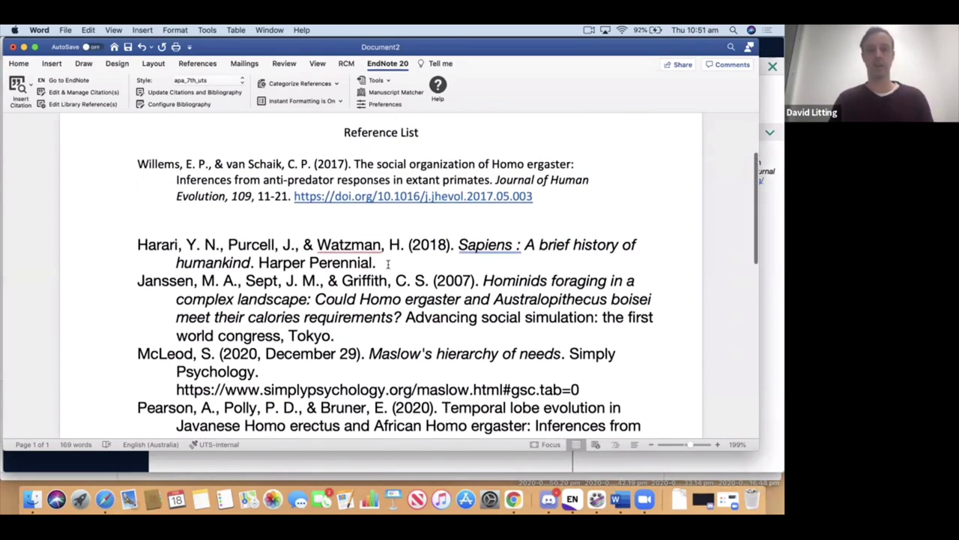
Step: Delete the five pasted references below the reference list
{"action": "scroll", "coordinate": [388, 261], "scroll_direction": "down", "scroll_amount": 5}
{"action": "left_click", "coordinate": [475, 388]}
{"action": "key", "text": "Return"}
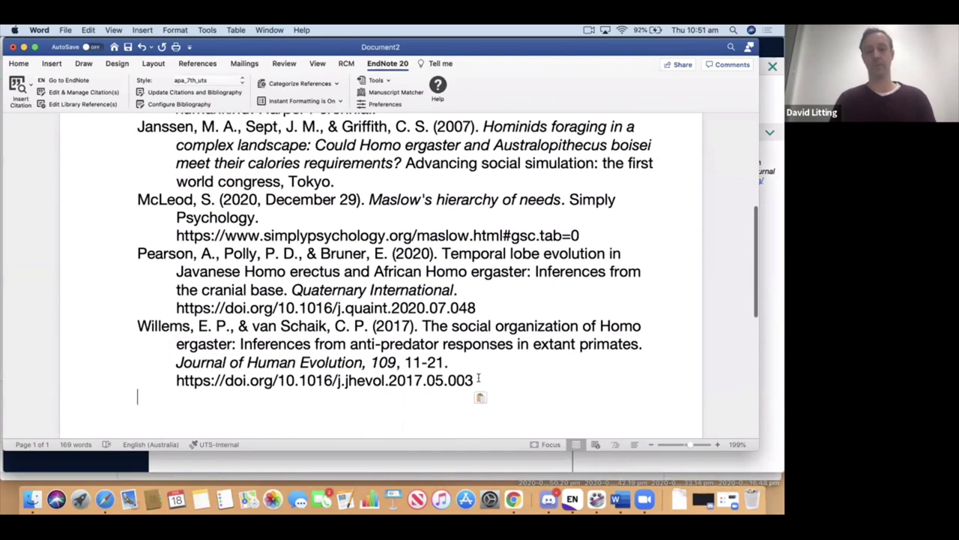
{"action": "left_click_drag", "start_coordinate": [480, 387], "coordinate": [203, 236]}
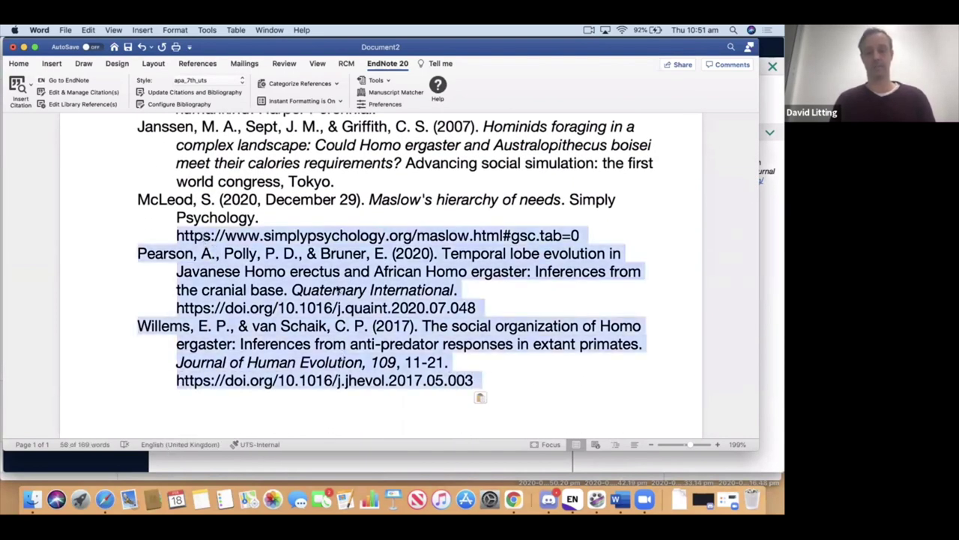
{"action": "left_click", "coordinate": [338, 290]}
{"action": "left_click_drag", "start_coordinate": [494, 384], "coordinate": [138, 218]}
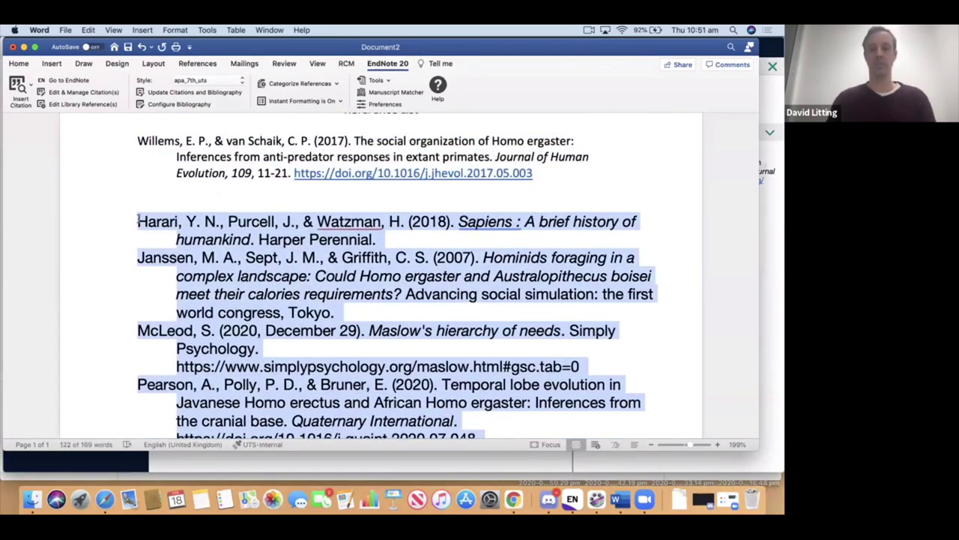
{"action": "key", "text": "BackSpace"}
Step: Add a full stop after the page 7 citation, then insert a citation of the 2020 temporal lobe evolution article, found by its first author's surname
{"action": "scroll", "coordinate": [341, 213], "scroll_direction": "up", "scroll_amount": 3}
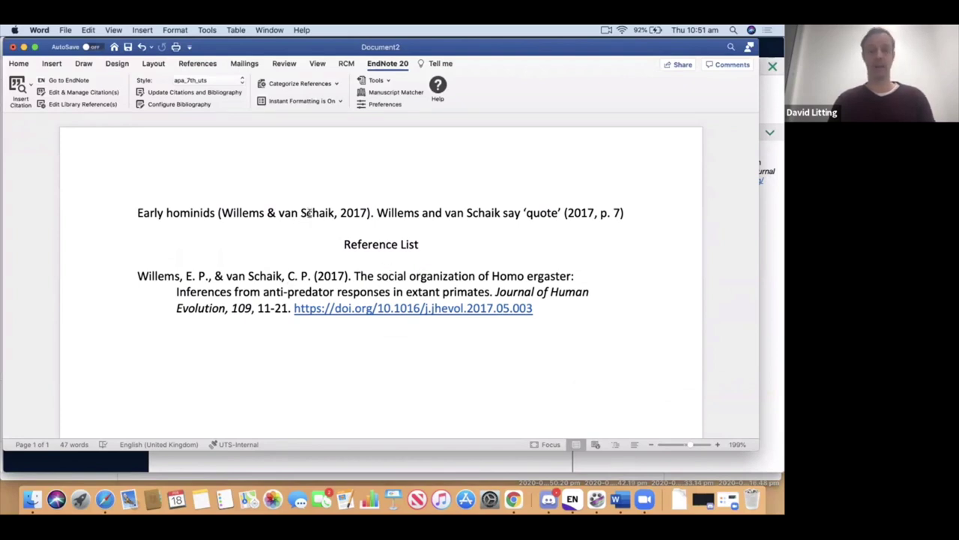
{"action": "left_click", "coordinate": [640, 213]}
{"action": "type", "text": "."}
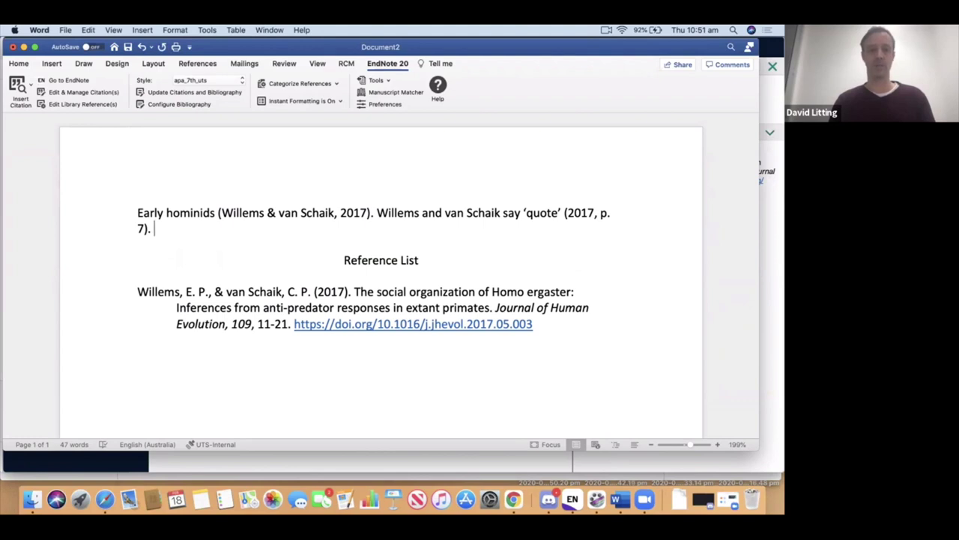
{"action": "left_click", "coordinate": [18, 84]}
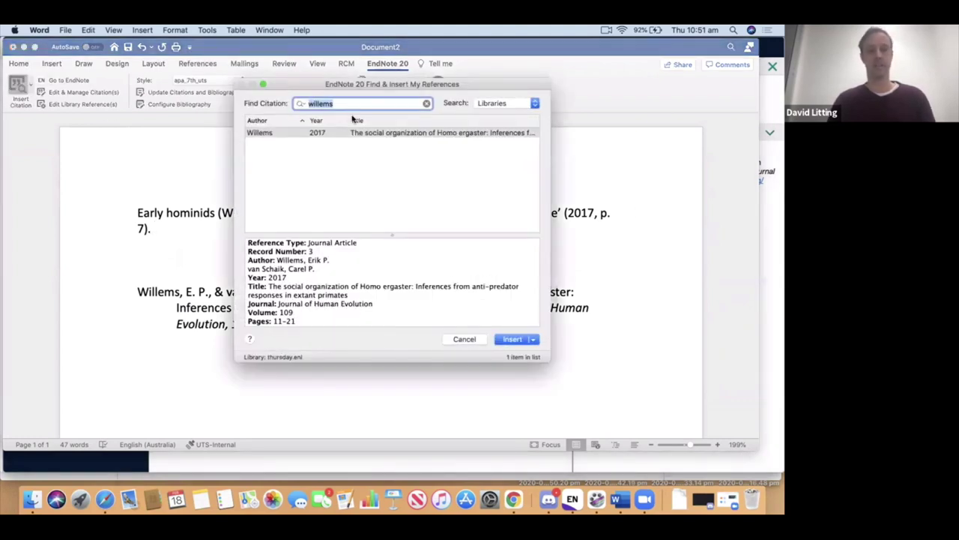
{"action": "type", "text": "pearson"}
{"action": "key", "text": "Return"}
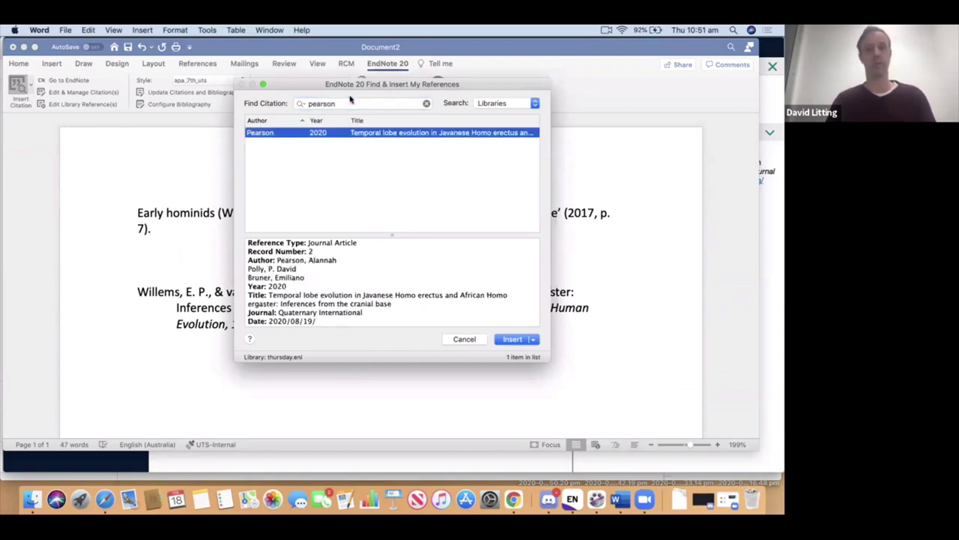
{"action": "left_click", "coordinate": [512, 340]}
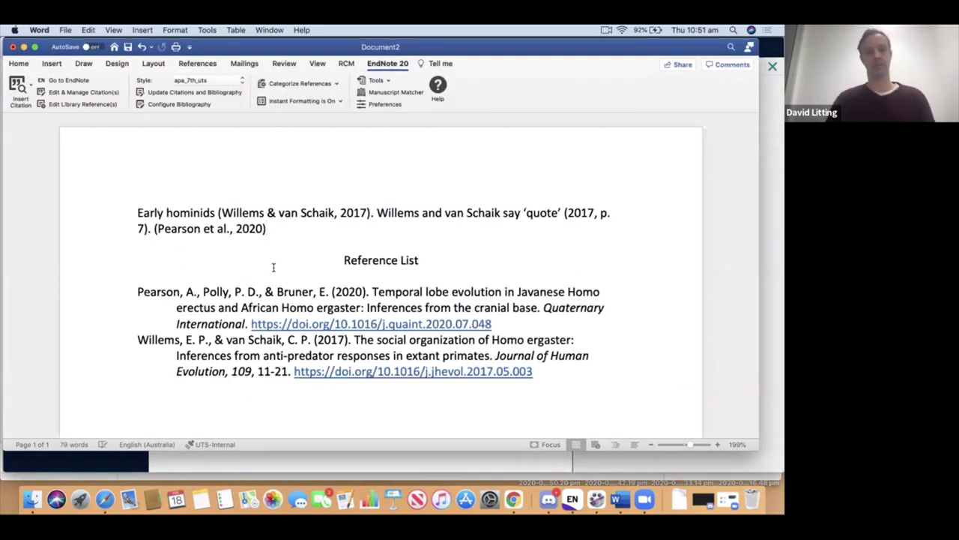
Step: Convert the document to plain text, saving the original as Early hominids.docx in Documents
{"action": "left_click", "coordinate": [375, 81]}
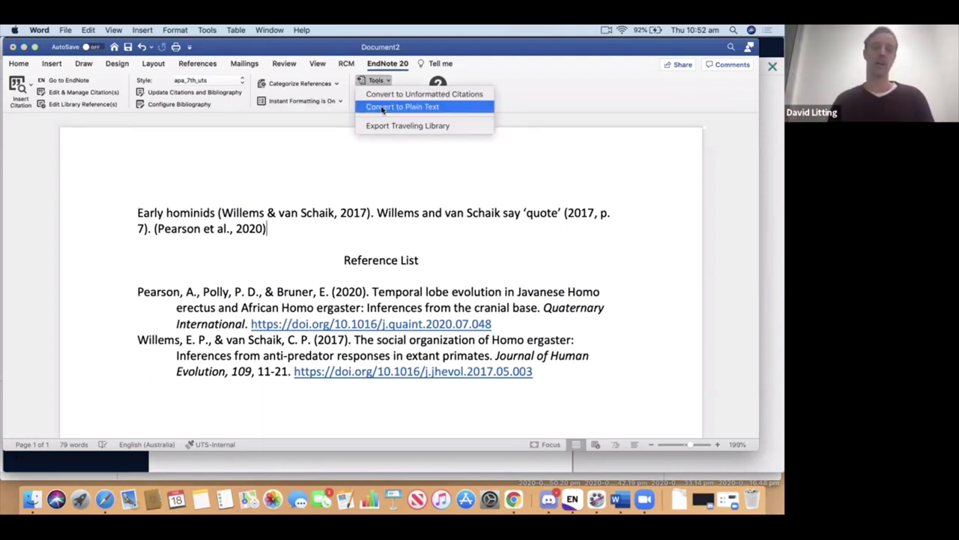
{"action": "left_click", "coordinate": [382, 109]}
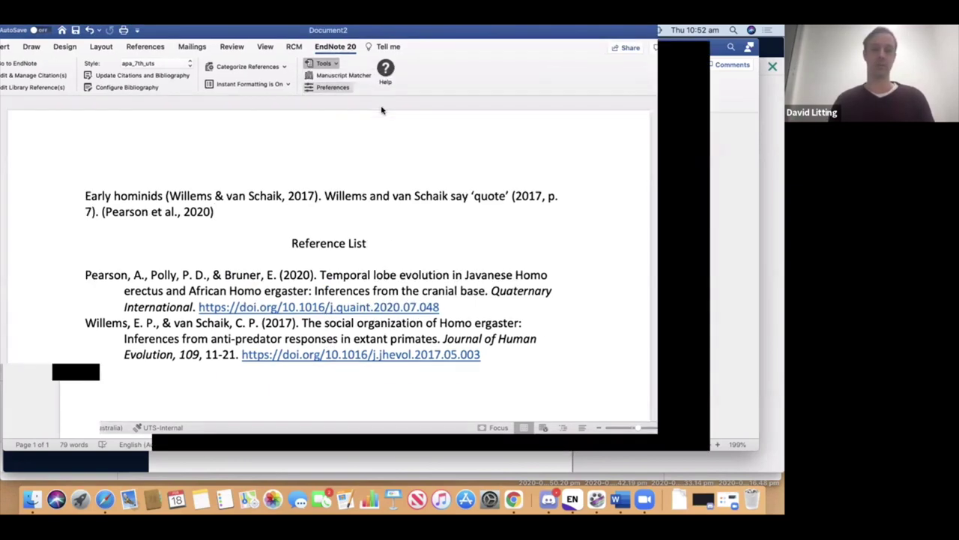
{"action": "left_click", "coordinate": [480, 203]}
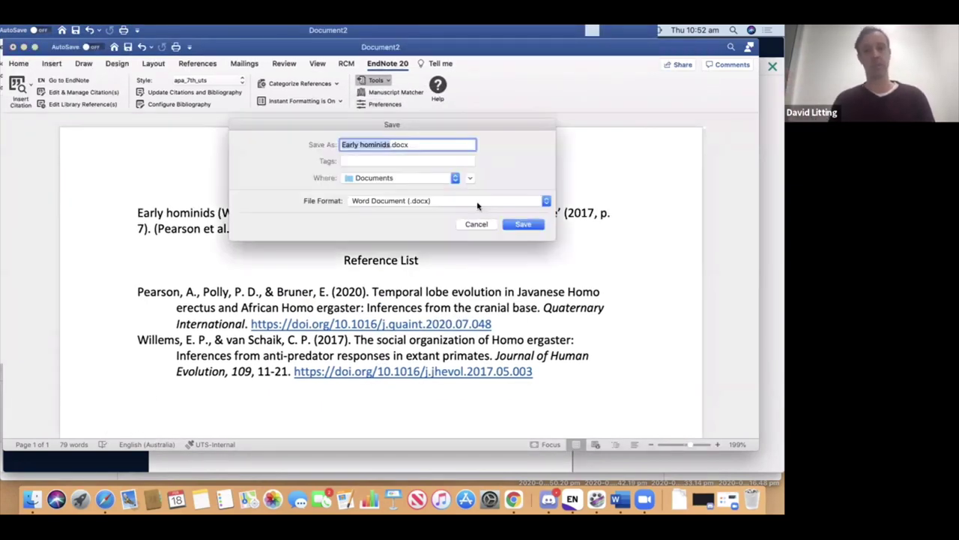
{"action": "left_click", "coordinate": [529, 224]}
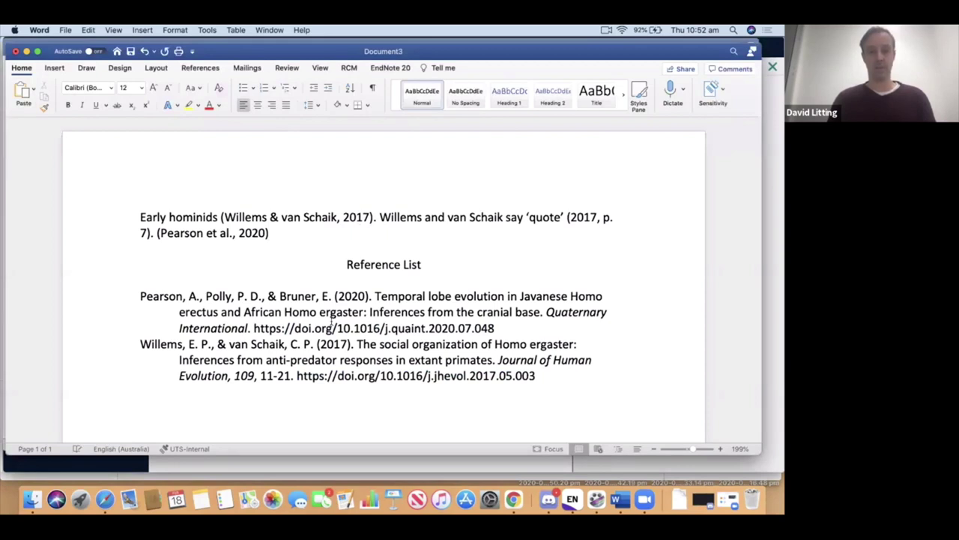
Step: Add ", 19(9)" after Quaternary International in the plain-text copy's first reference and remove the italics from "(9)"
{"action": "left_click", "coordinate": [252, 327]}
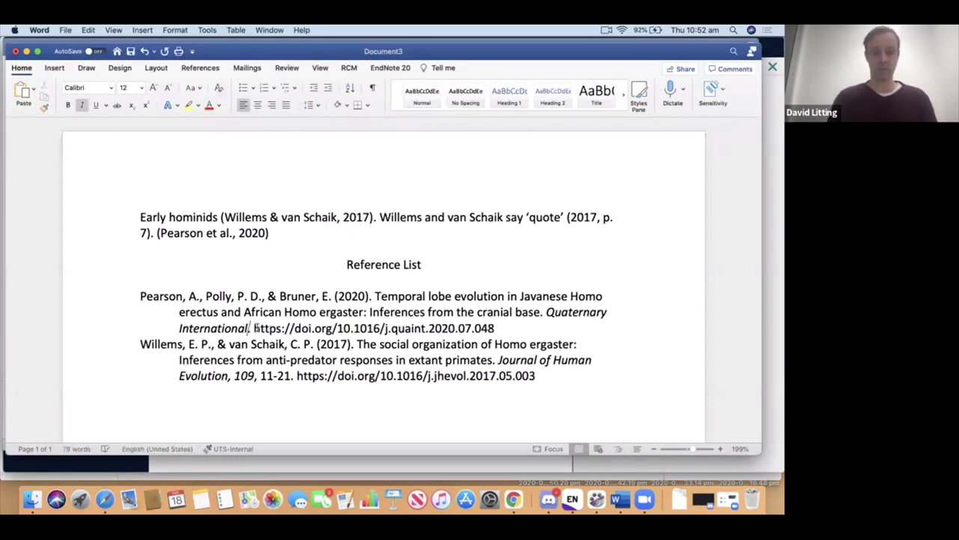
{"action": "type", "text": ", ."}
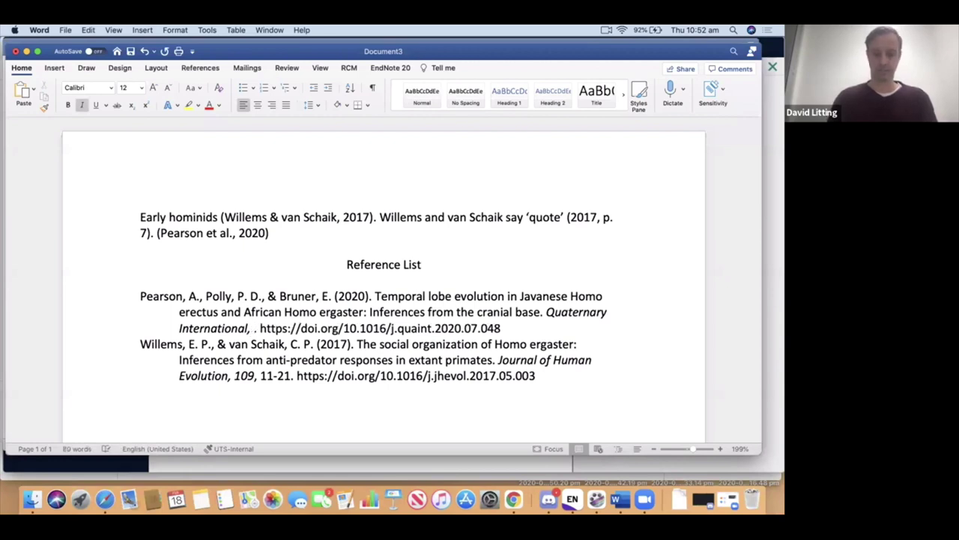
{"action": "type", "text": "19("}
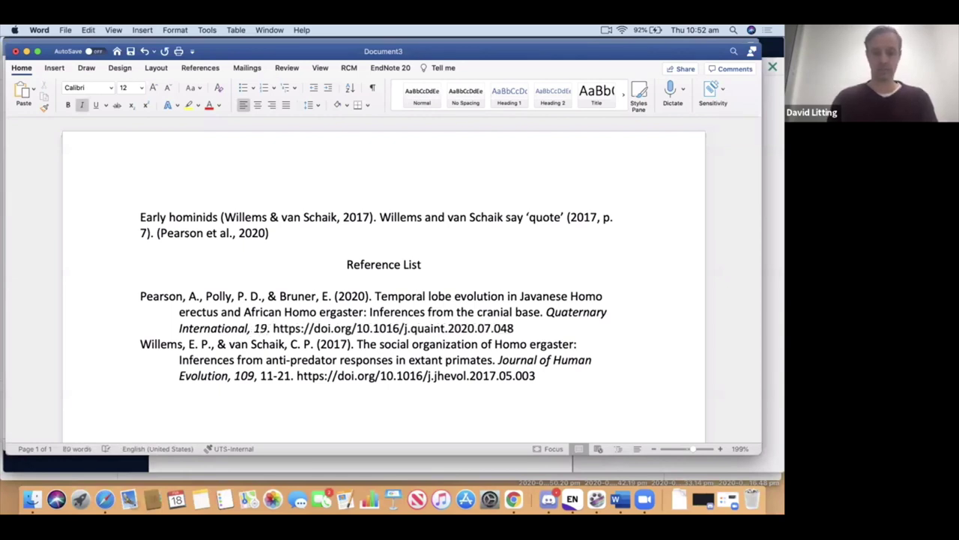
{"action": "type", "text": "9)"}
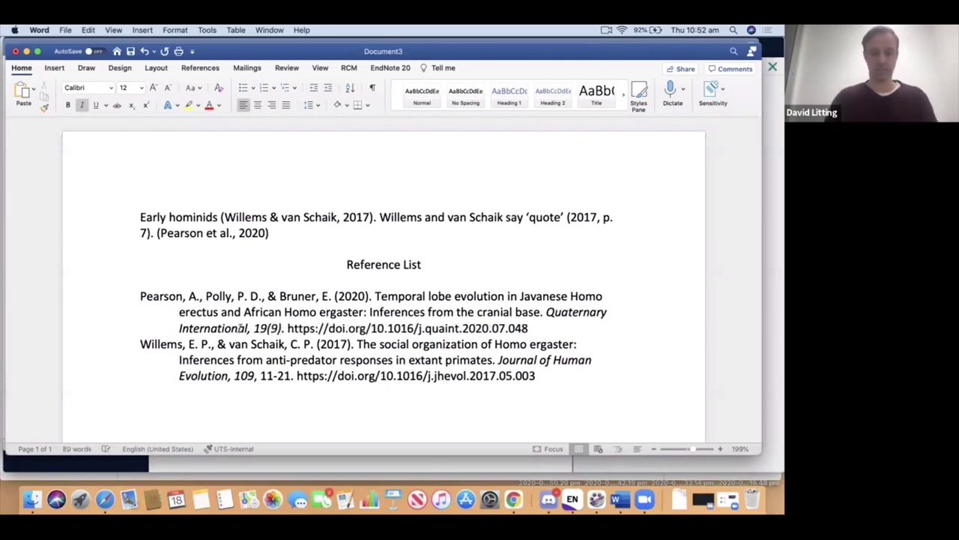
{"action": "left_click_drag", "start_coordinate": [285, 328], "coordinate": [267, 328]}
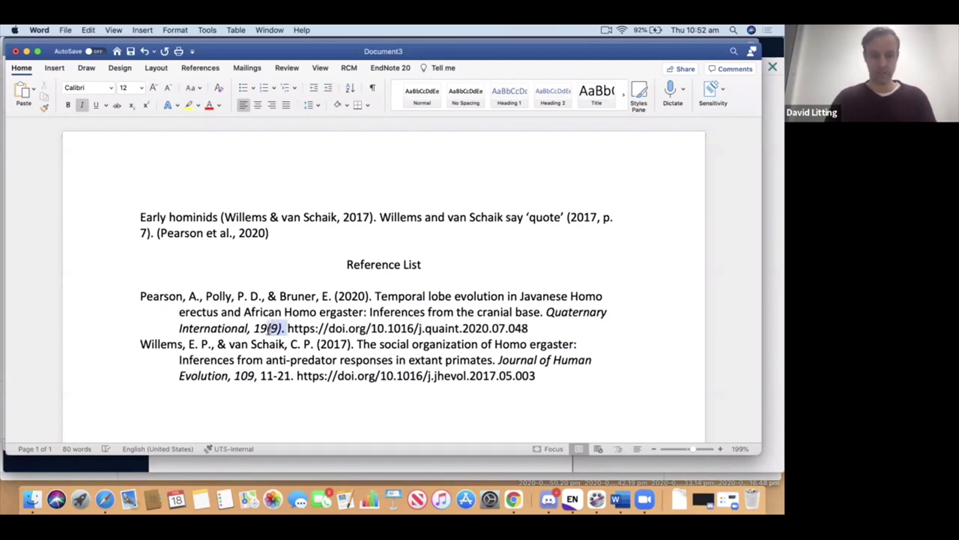
{"action": "left_click", "coordinate": [83, 107]}
{"action": "left_click", "coordinate": [318, 311]}
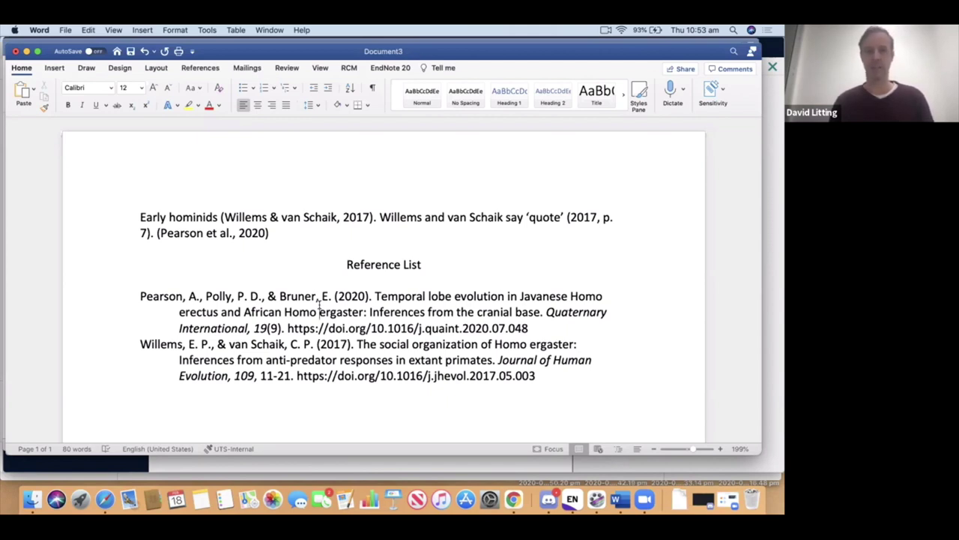
Step: Switch to Chrome, go to the UTS Library homepage and open Library Chat
{"action": "left_click", "coordinate": [514, 500]}
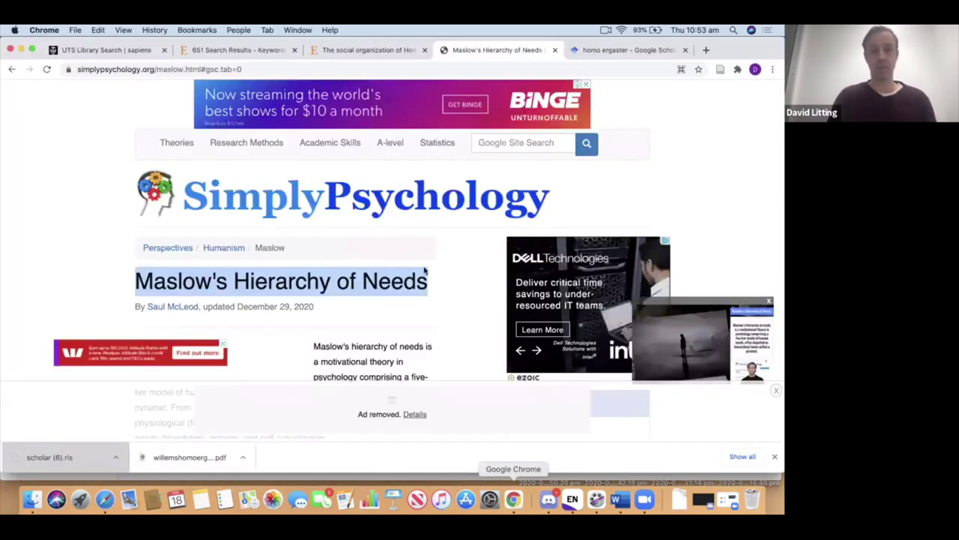
{"action": "left_click", "coordinate": [155, 49]}
{"action": "left_click", "coordinate": [199, 93]}
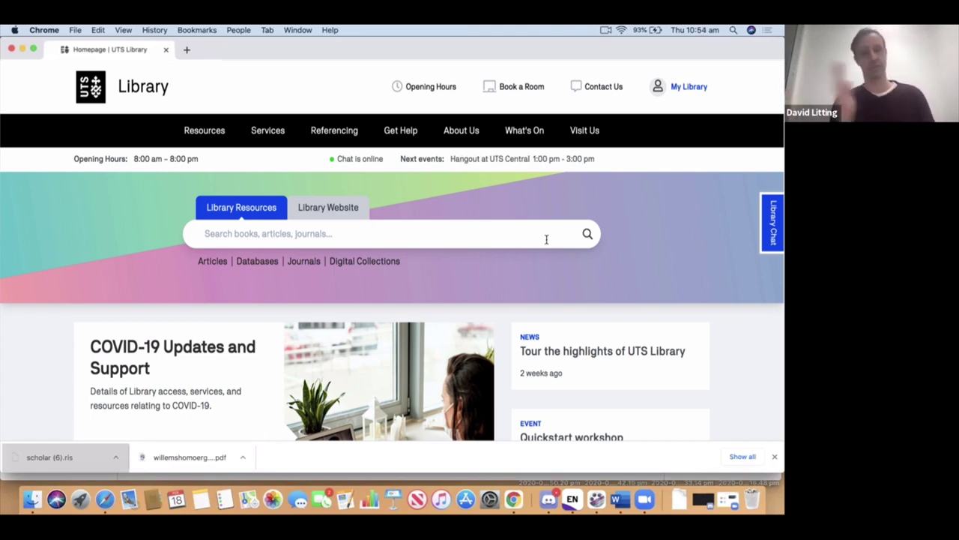
{"action": "left_click", "coordinate": [772, 225]}
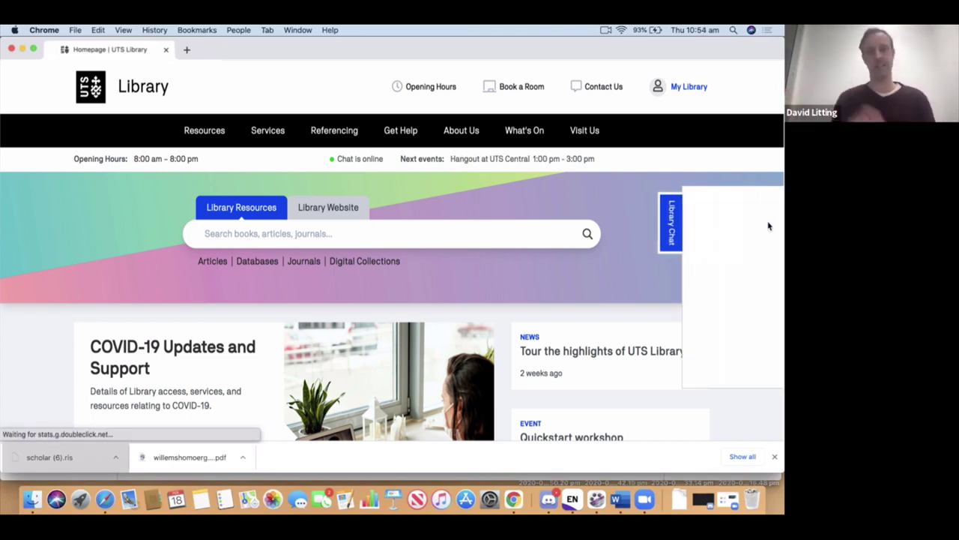